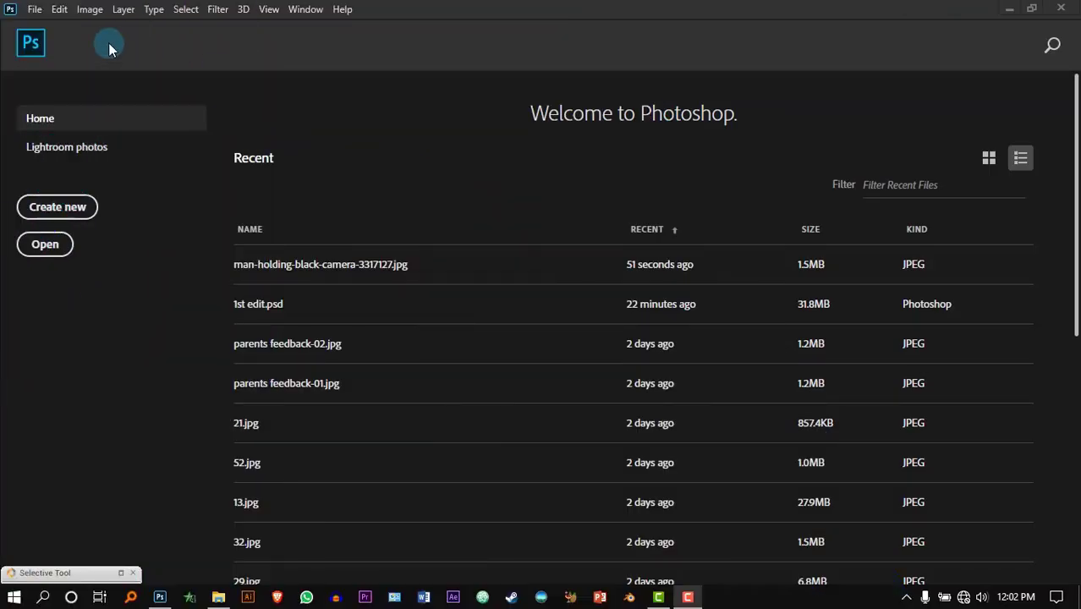
# Create a new 1080 × 1080 px document at 72 ppi
pyautogui.click(34, 9)
pyautogui.click(51, 27)
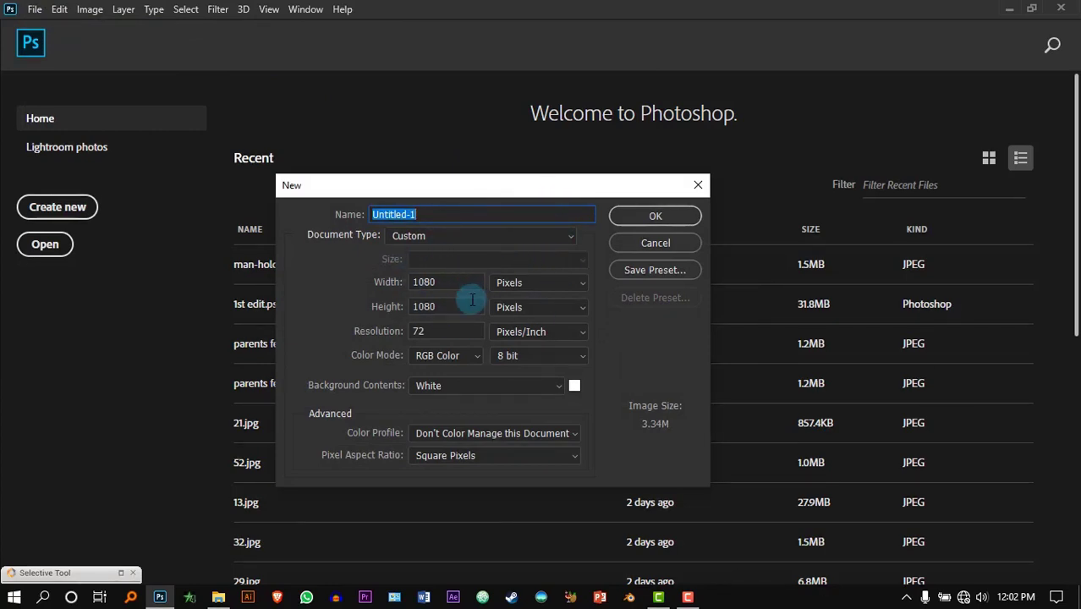
pyautogui.click(655, 217)
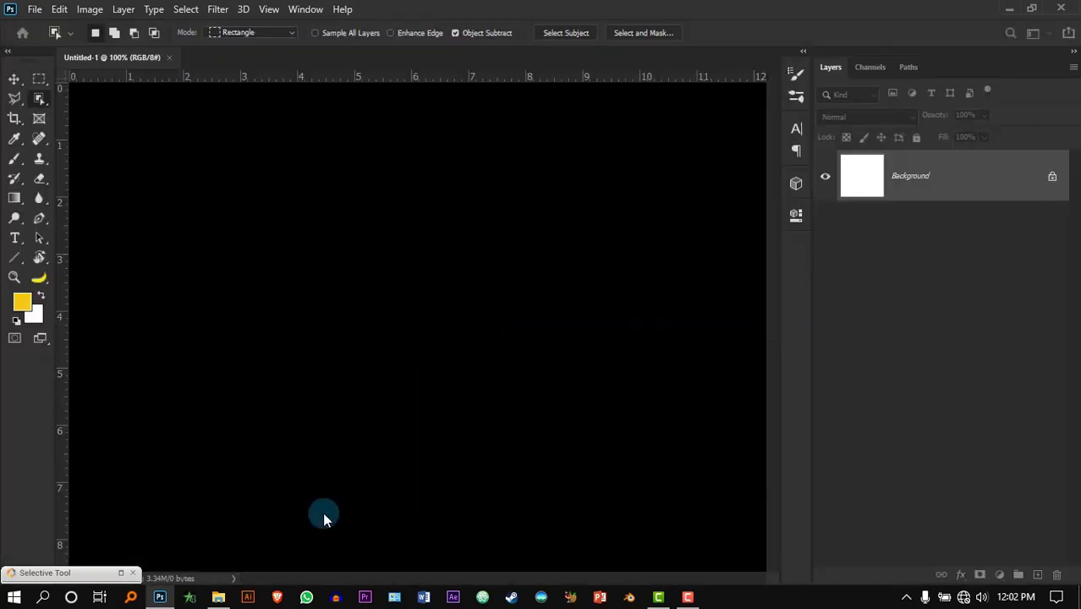
# Open man-holding-black-camera-3317127.jpg from File Explorer in its own Photoshop tab
pyautogui.click(219, 597)
pyautogui.moveTo(313, 204); pyautogui.dragTo(401, 315)
pyautogui.moveTo(353, 205); pyautogui.dragTo(450, 54)
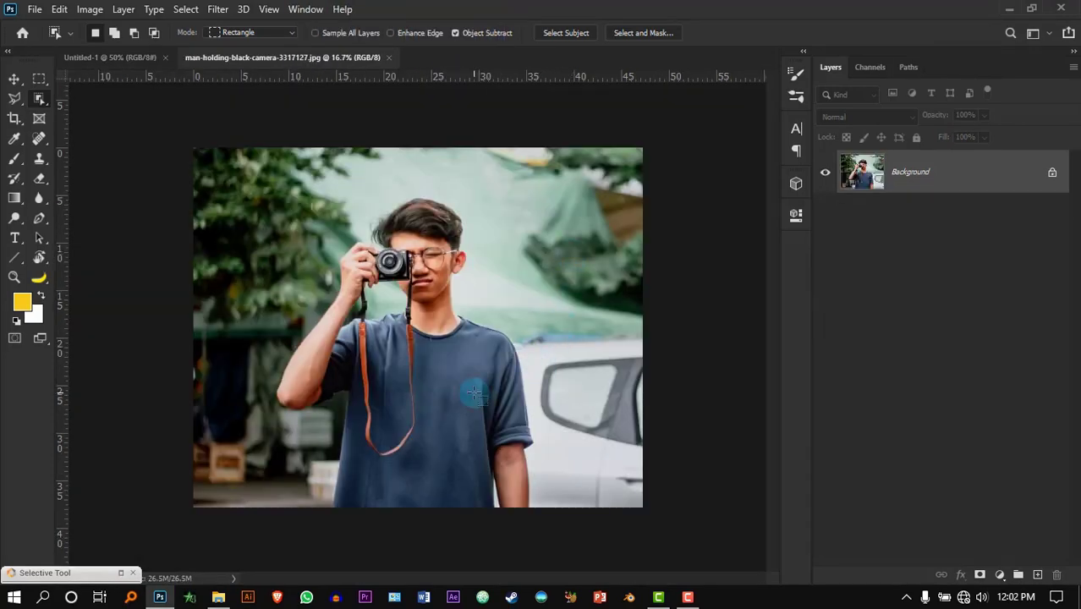
# Convert the Background to Layer 0 and remove the photo's background
pyautogui.hotkey('ctrl', '0')
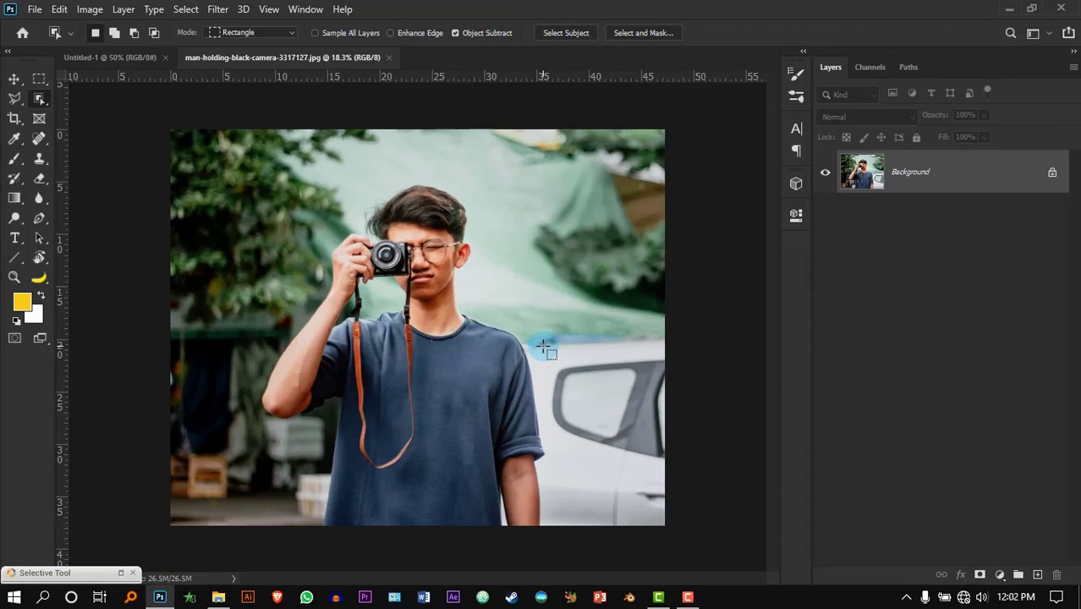
pyautogui.doubleClick(963, 165)
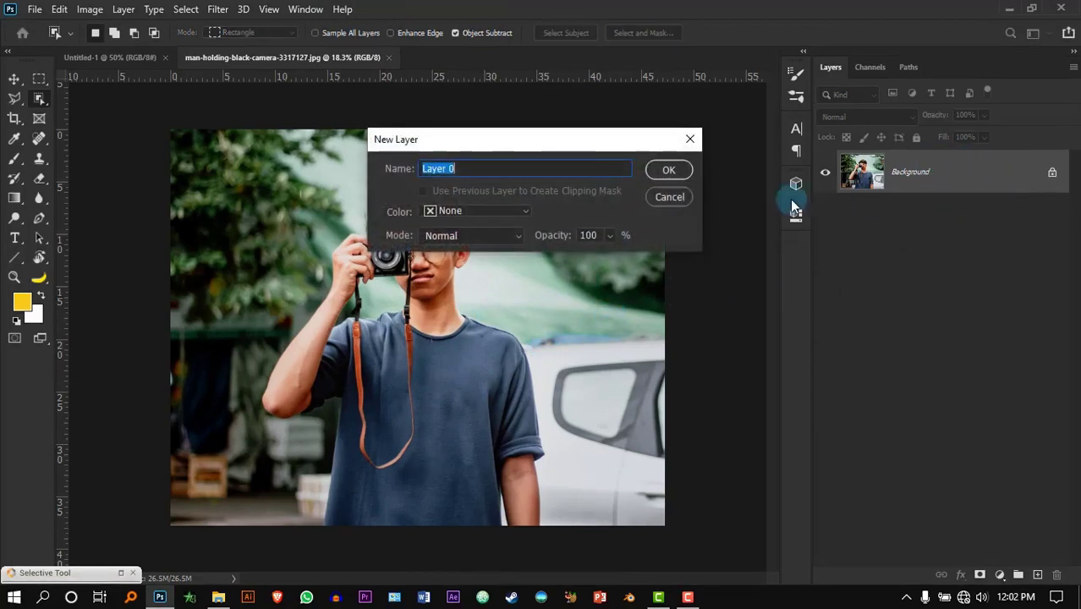
pyautogui.click(680, 170)
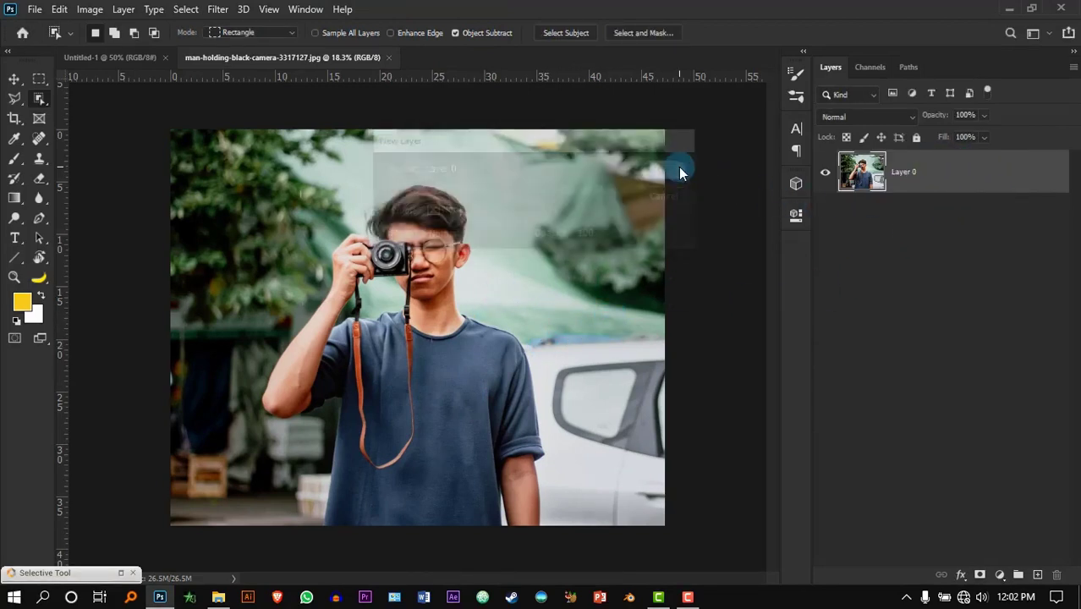
pyautogui.click(795, 215)
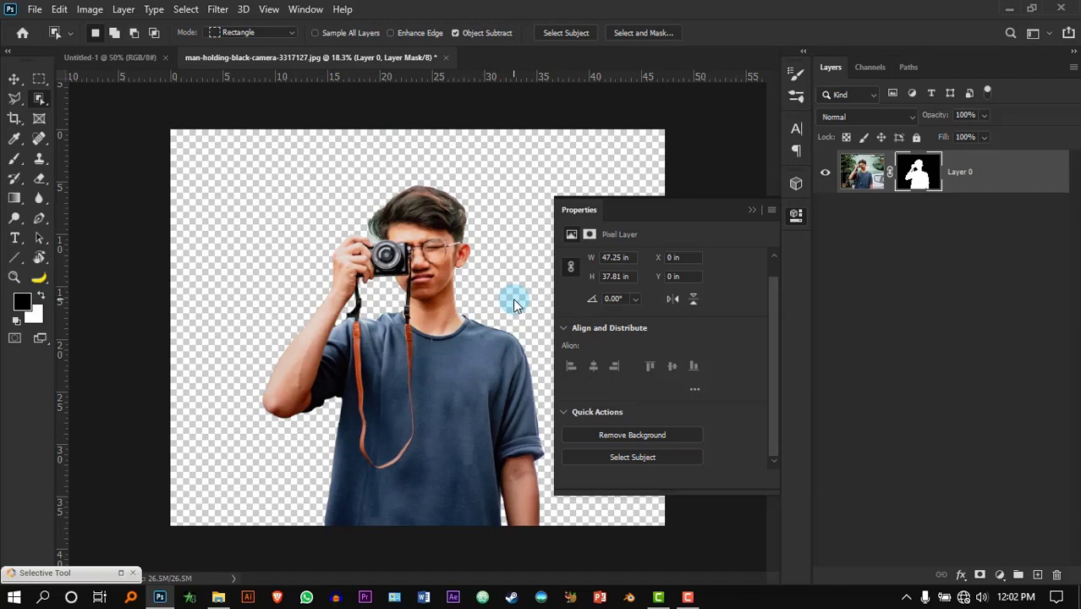
pyautogui.click(753, 211)
pyautogui.click(391, 257)
pyautogui.click(538, 302)
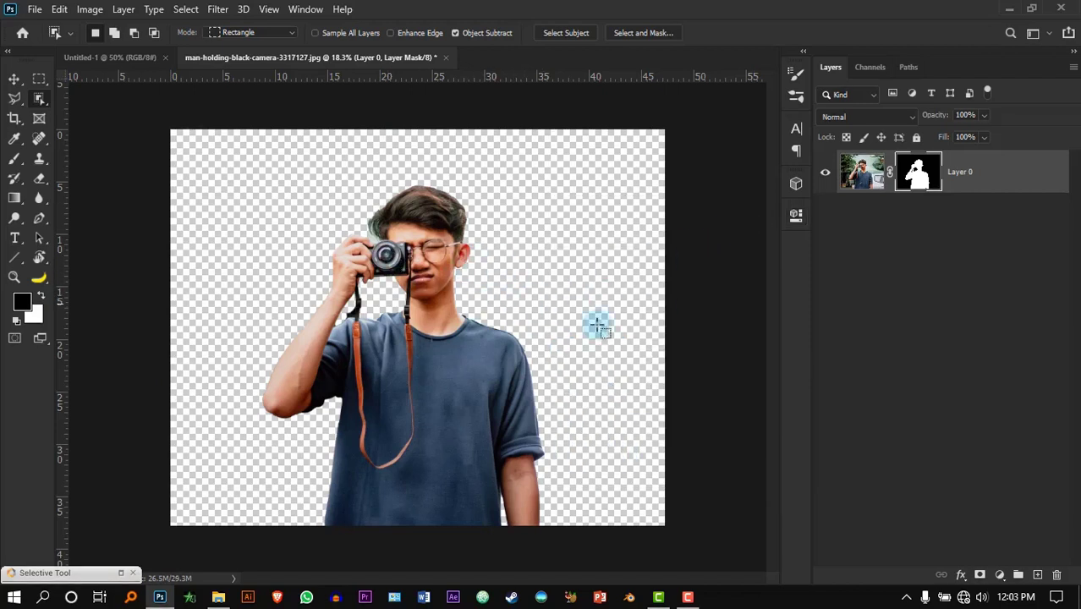
# Add a near-black Solid Color fill layer and move it beneath Layer 0
pyautogui.click(998, 578)
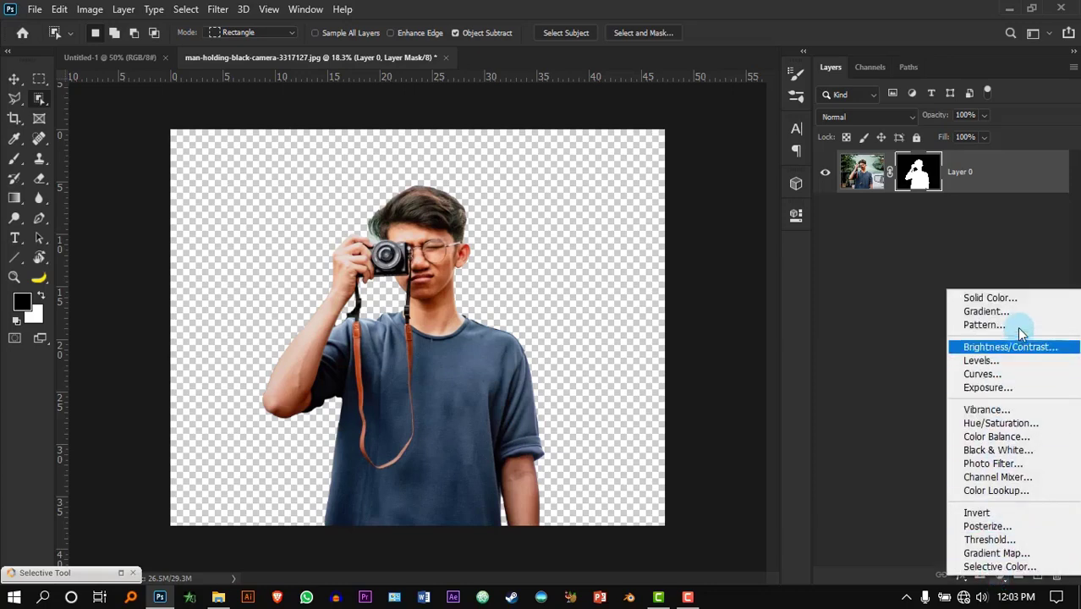
pyautogui.click(1020, 298)
pyautogui.moveTo(767, 427); pyautogui.dragTo(787, 506)
pyautogui.click(979, 306)
pyautogui.moveTo(979, 166); pyautogui.dragTo(1003, 273)
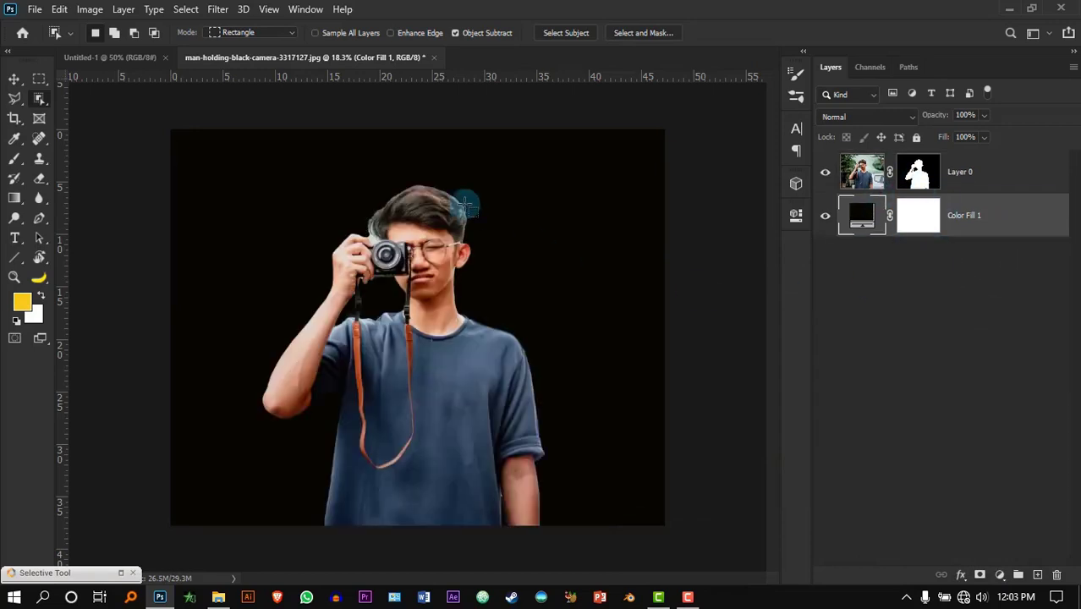
pyautogui.scroll(3, 333, 203)
pyautogui.scroll(2, 363, 184)
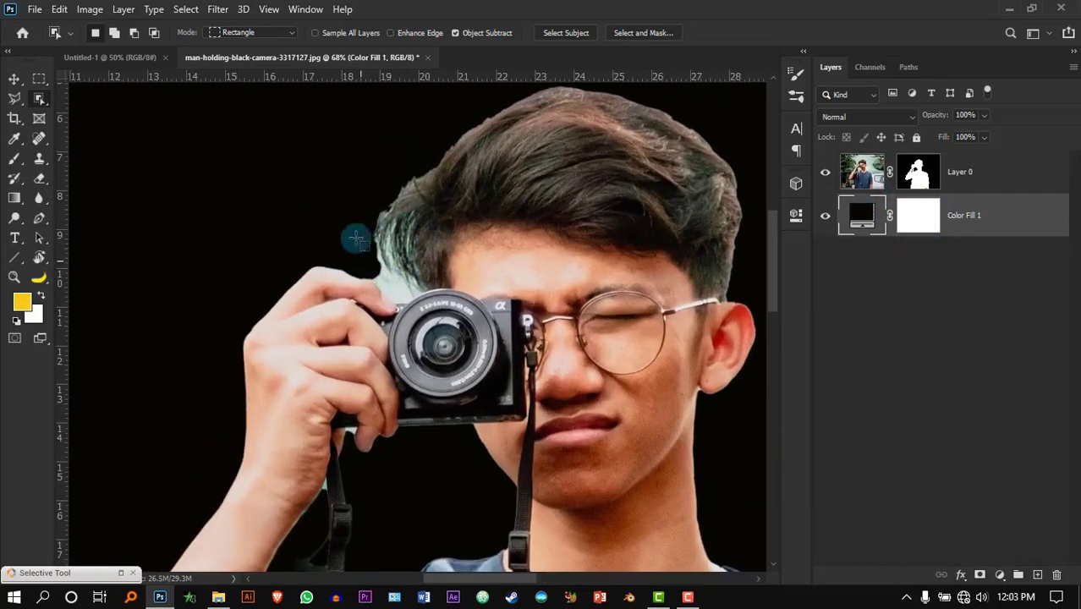
pyautogui.scroll(1, 359, 253)
pyautogui.scroll(-3, 308, 250)
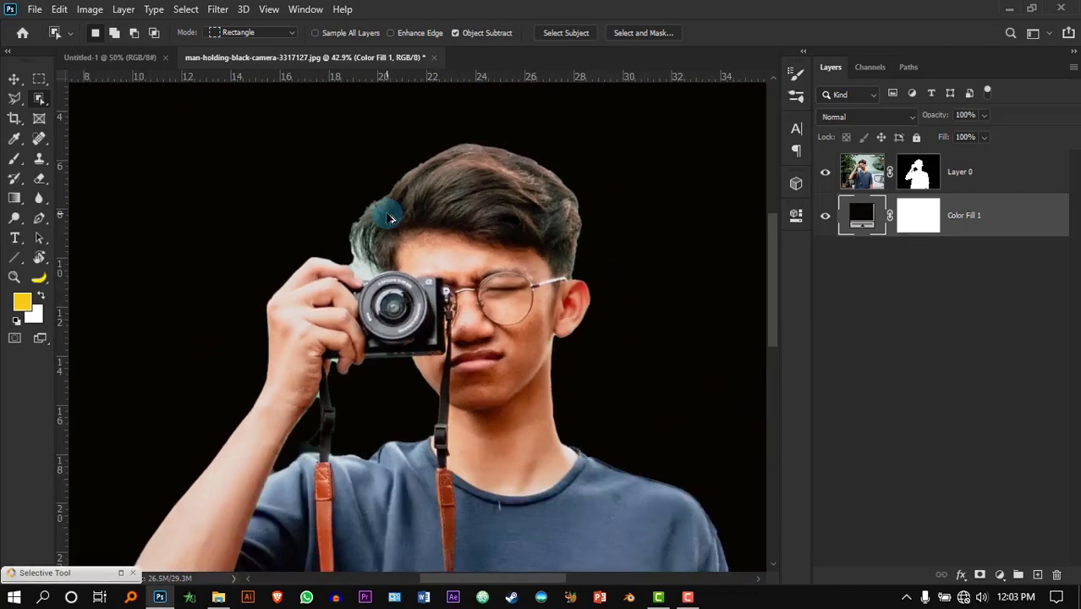
pyautogui.scroll(-2, 388, 218)
pyautogui.scroll(3, 372, 178)
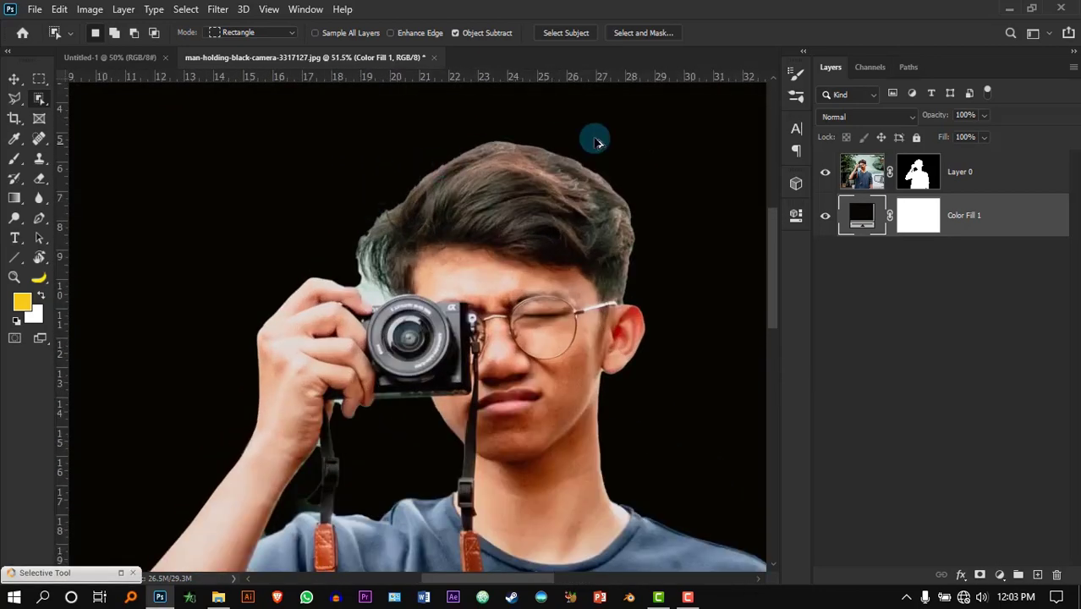
pyautogui.scroll(1, 592, 148)
pyautogui.click(920, 182)
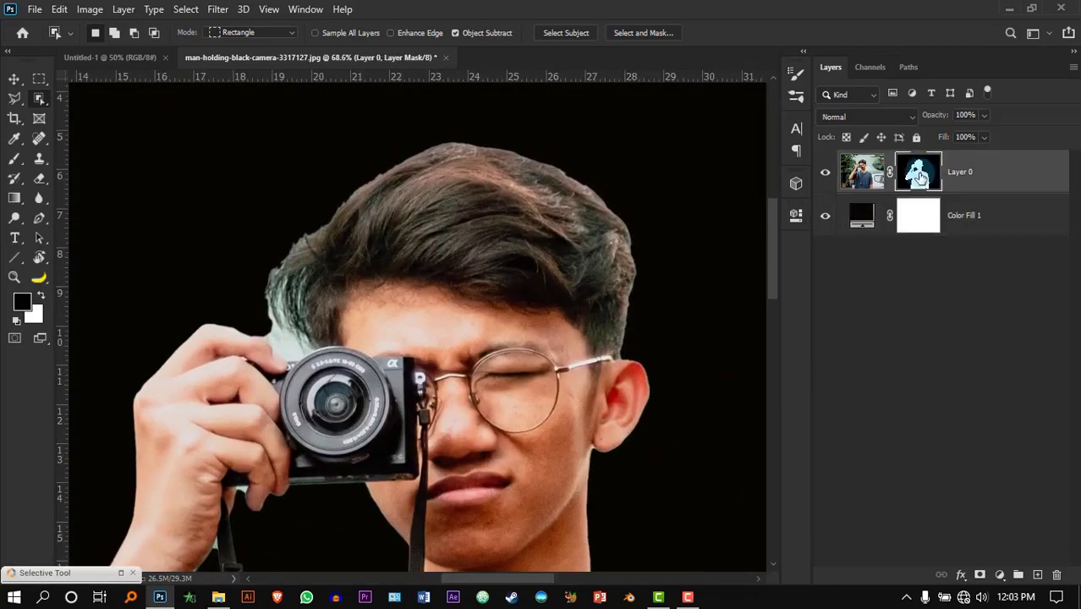
# In Select and Mask, refine the hair's left, top and right edges and output Layer 0 copy
pyautogui.rightClick(917, 173)
pyautogui.click(929, 285)
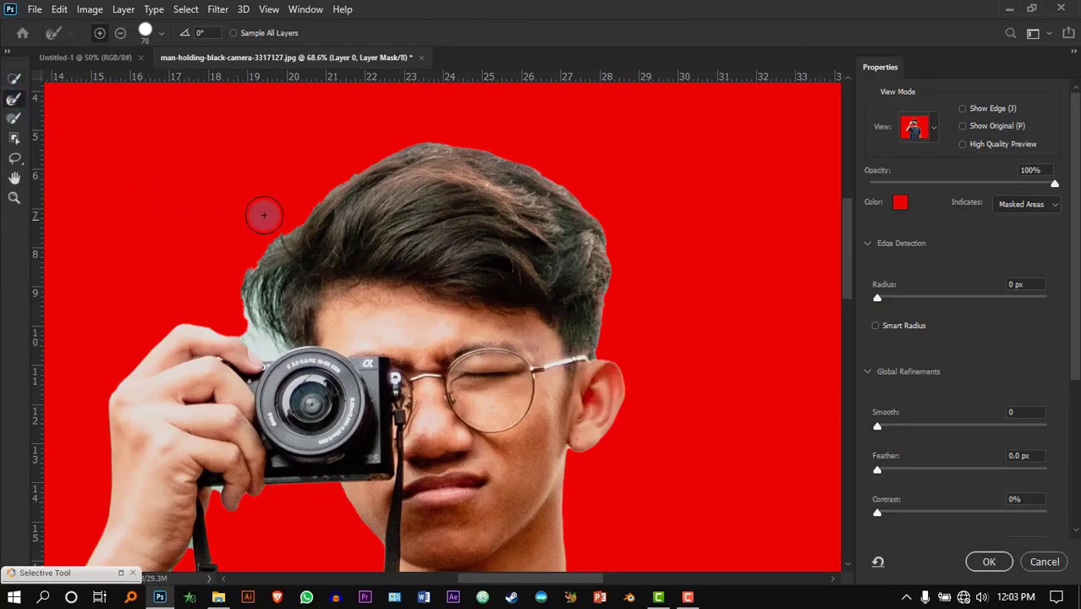
pyautogui.moveTo(292, 188)
pyautogui.mouseDown()
pyautogui.moveTo(247, 286)
pyautogui.moveTo(264, 337)
pyautogui.moveTo(255, 342)
pyautogui.moveTo(280, 346)
pyautogui.moveTo(253, 299)
pyautogui.moveTo(263, 290)
pyautogui.moveTo(262, 306)
pyautogui.moveTo(254, 269)
pyautogui.mouseUp()
pyautogui.moveTo(435, 131)
pyautogui.mouseDown()
pyautogui.moveTo(488, 130)
pyautogui.moveTo(594, 195)
pyautogui.moveTo(620, 224)
pyautogui.moveTo(615, 346)
pyautogui.mouseUp()
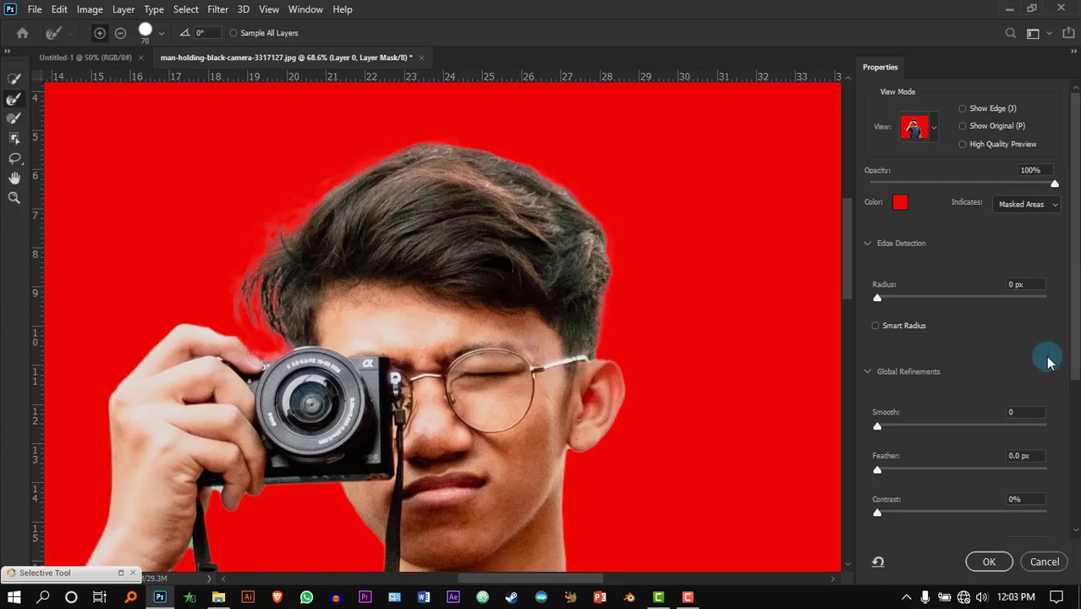
pyautogui.click(989, 562)
pyautogui.scroll(3, 302, 424)
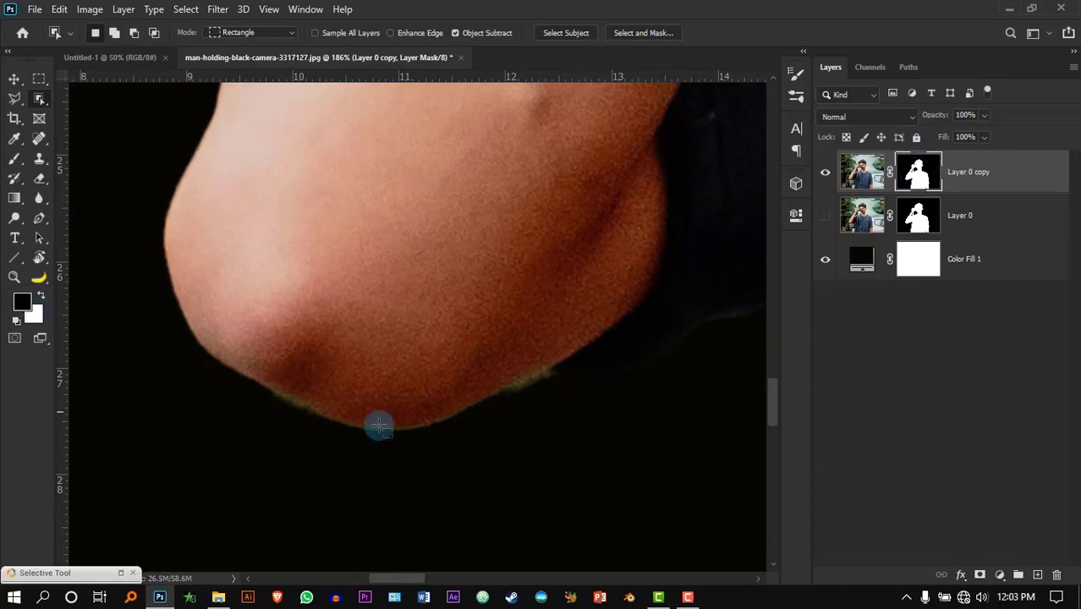
# With a smaller brush, paint out the light fringe under the chin in Layer 0 copy's mask
pyautogui.press('b')
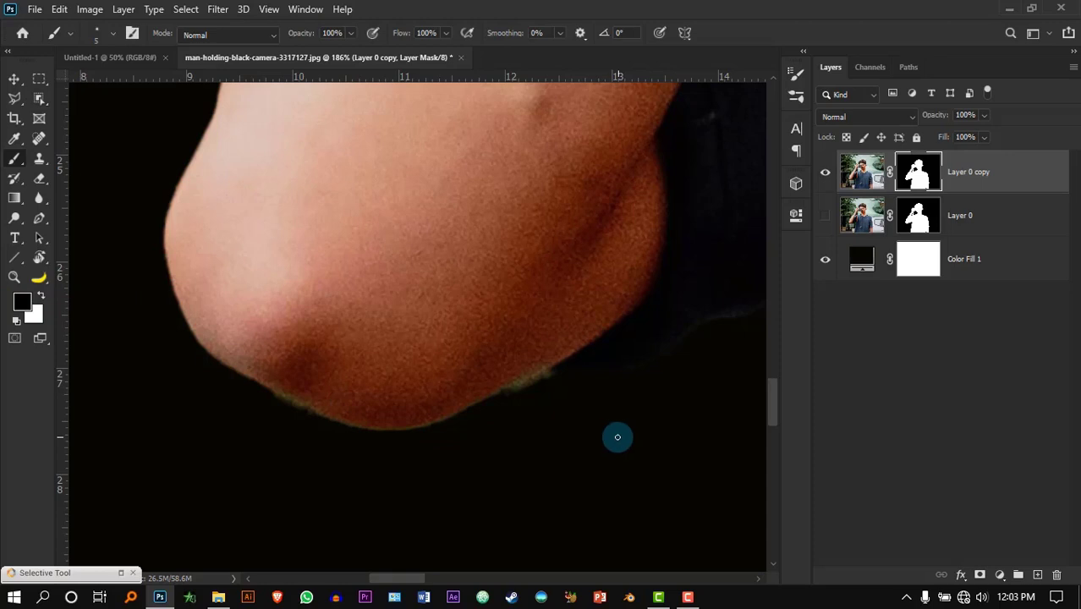
pyautogui.press('[')
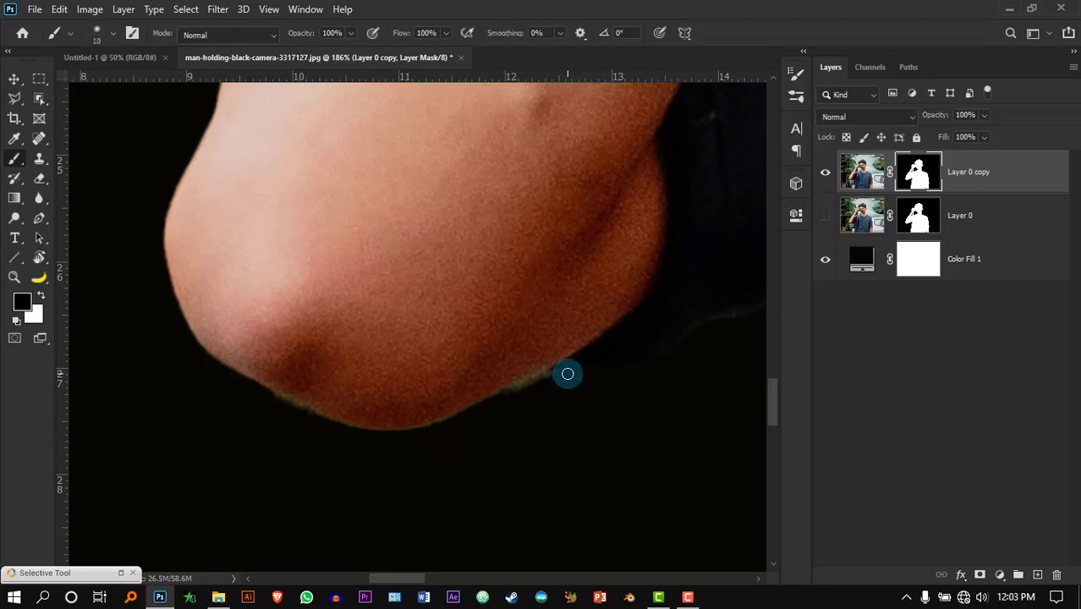
pyautogui.scroll(3, 572, 372)
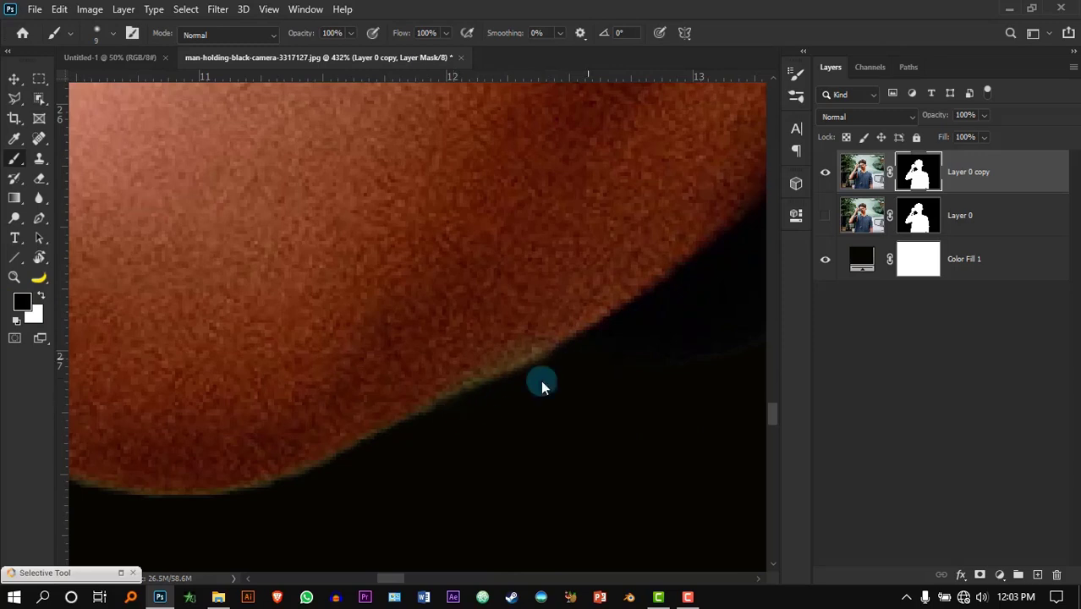
pyautogui.moveTo(166, 392); pyautogui.dragTo(518, 383)
pyautogui.moveTo(292, 414)
pyautogui.mouseDown()
pyautogui.moveTo(371, 449)
pyautogui.moveTo(207, 416)
pyautogui.mouseUp()
# Paint out the pale gap between the shirt and the arm edge in the mask
pyautogui.hscroll(3, 306, 367)
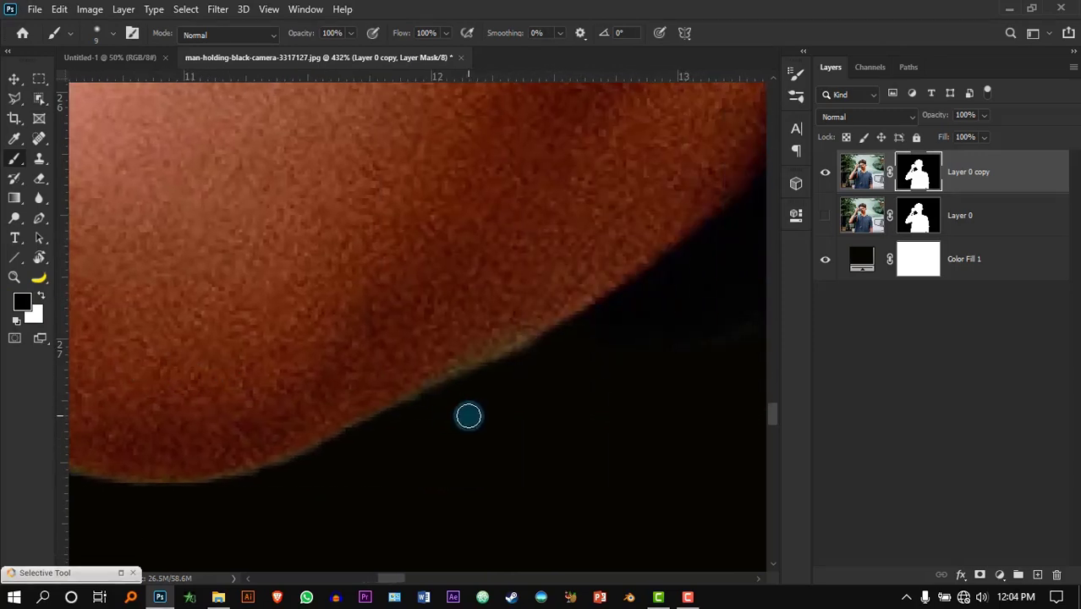
pyautogui.scroll(-10, 317, 326)
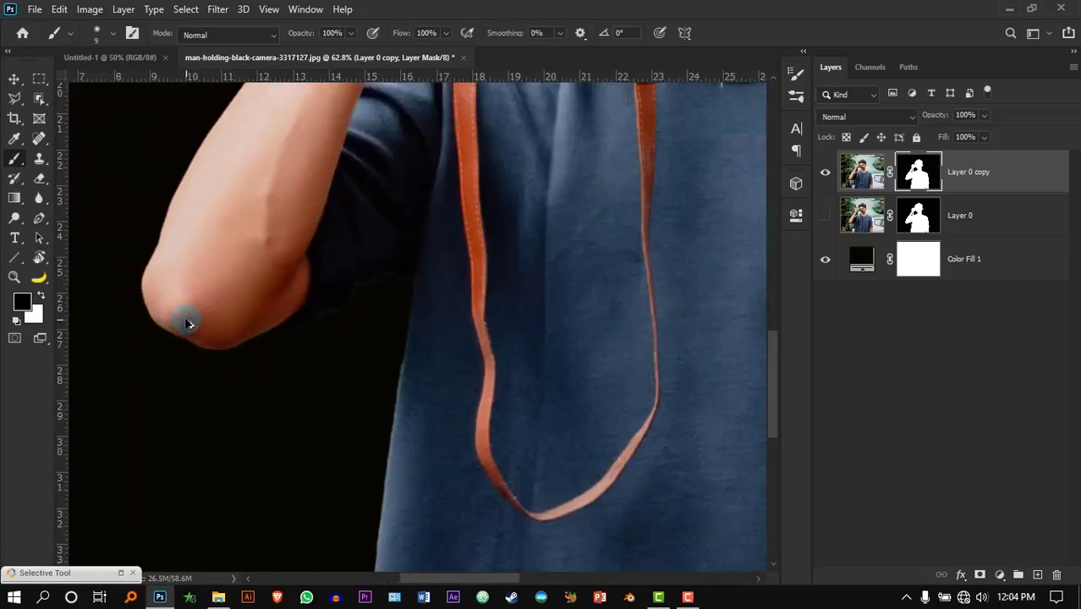
pyautogui.scroll(10, 557, 477)
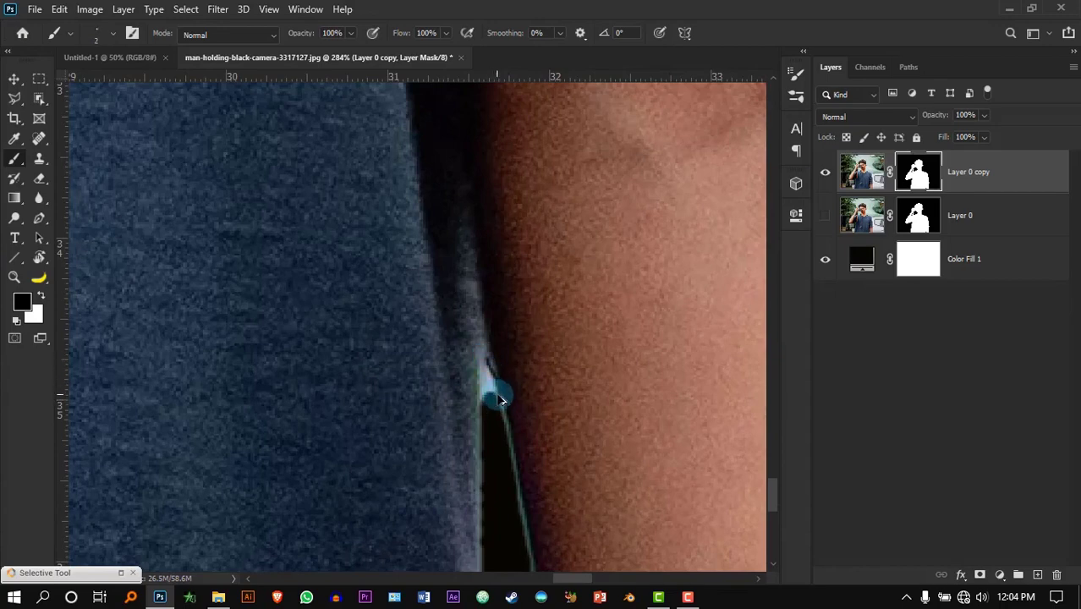
pyautogui.scroll(2, 501, 400)
pyautogui.moveTo(487, 406)
pyautogui.mouseDown()
pyautogui.moveTo(476, 321)
pyautogui.moveTo(516, 501)
pyautogui.mouseUp()
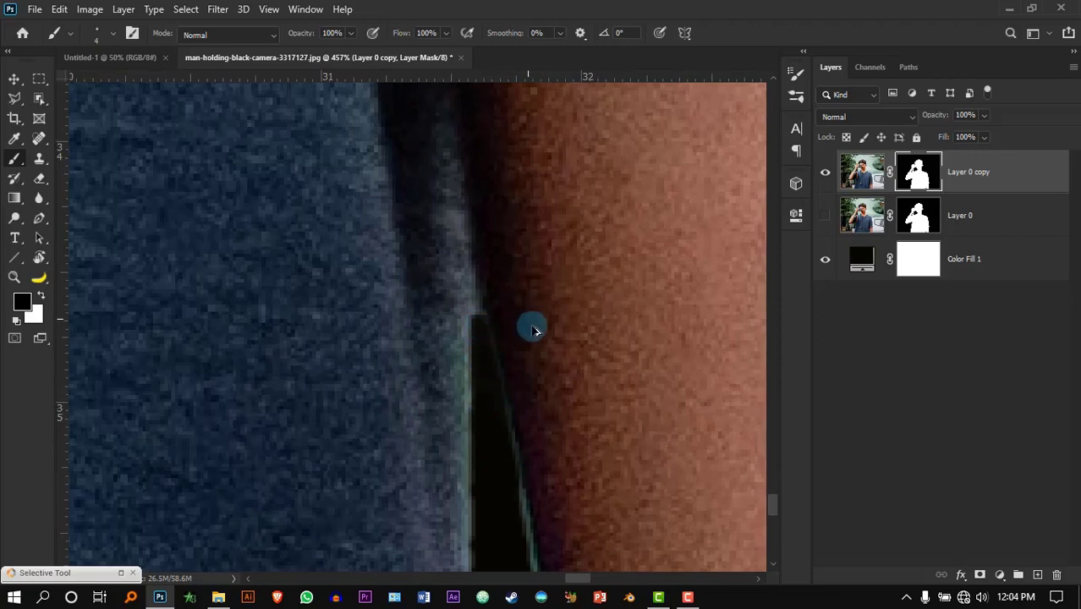
pyautogui.scroll(-15, 529, 323)
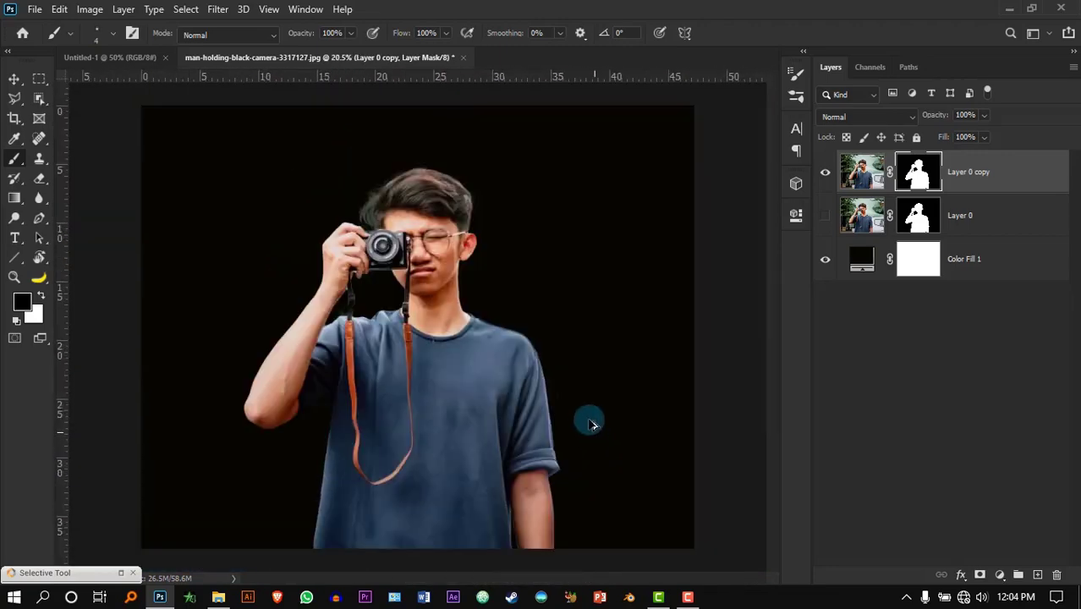
pyautogui.scroll(1, 539, 351)
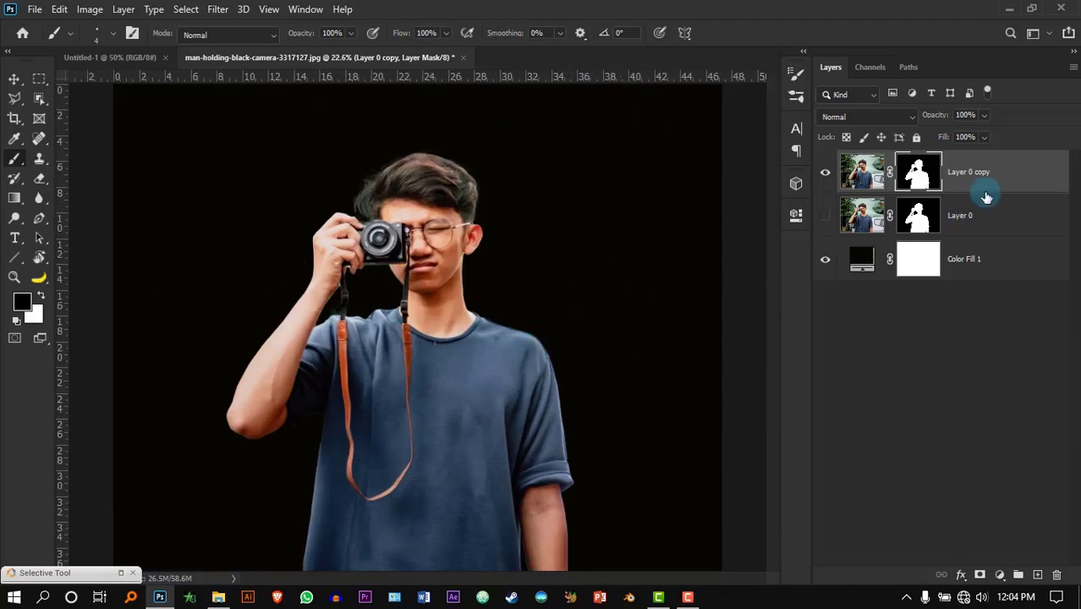
# Convert Layer 0 copy to a smart object and move it into the square Untitled-1 document
pyautogui.rightClick(1023, 173)
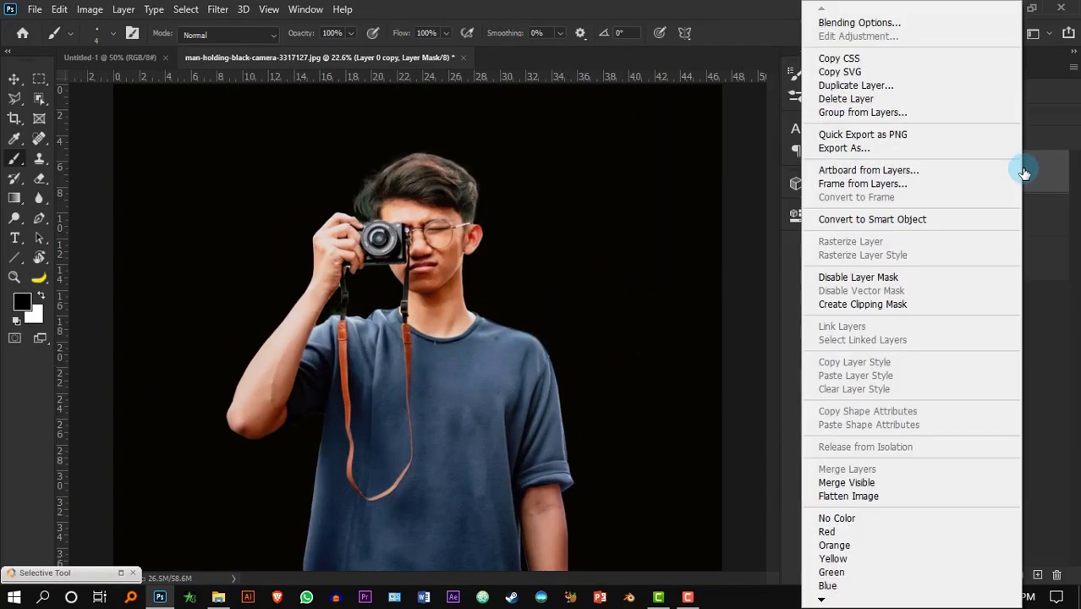
pyautogui.click(968, 221)
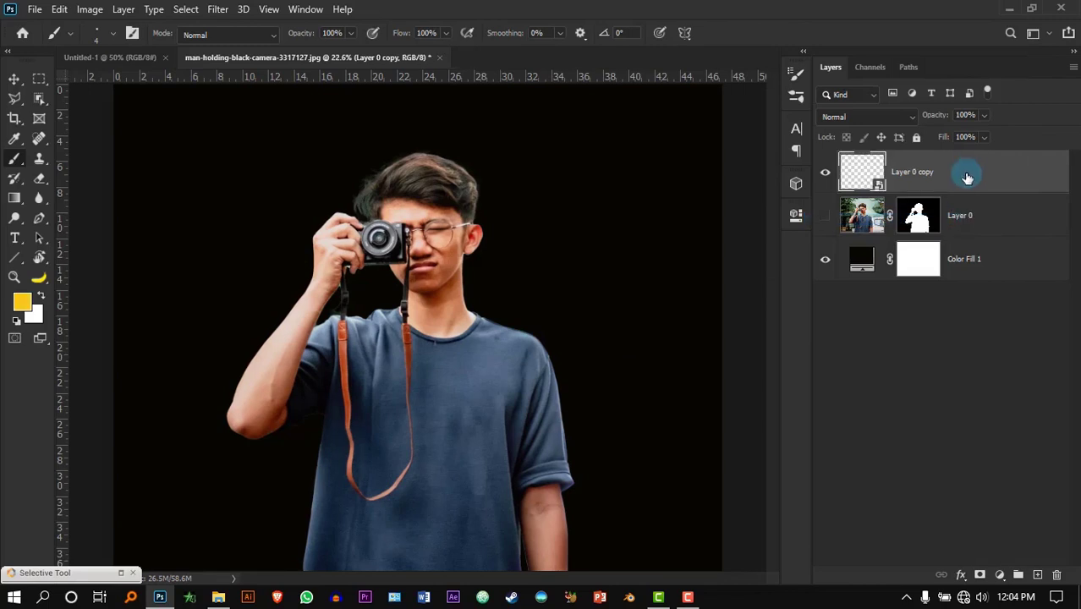
pyautogui.click(14, 79)
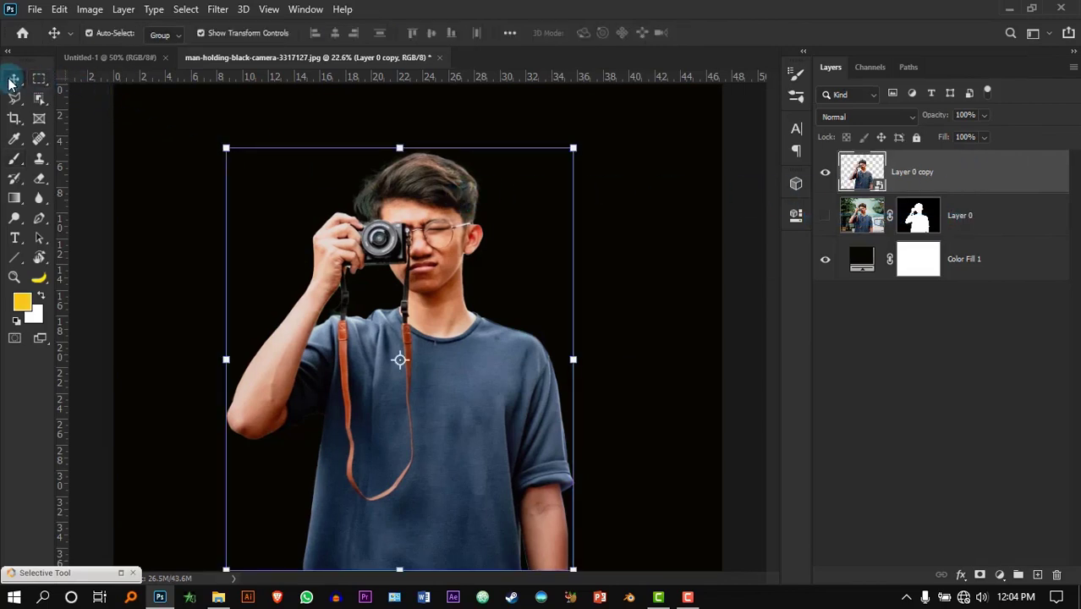
pyautogui.moveTo(456, 216); pyautogui.dragTo(426, 288)
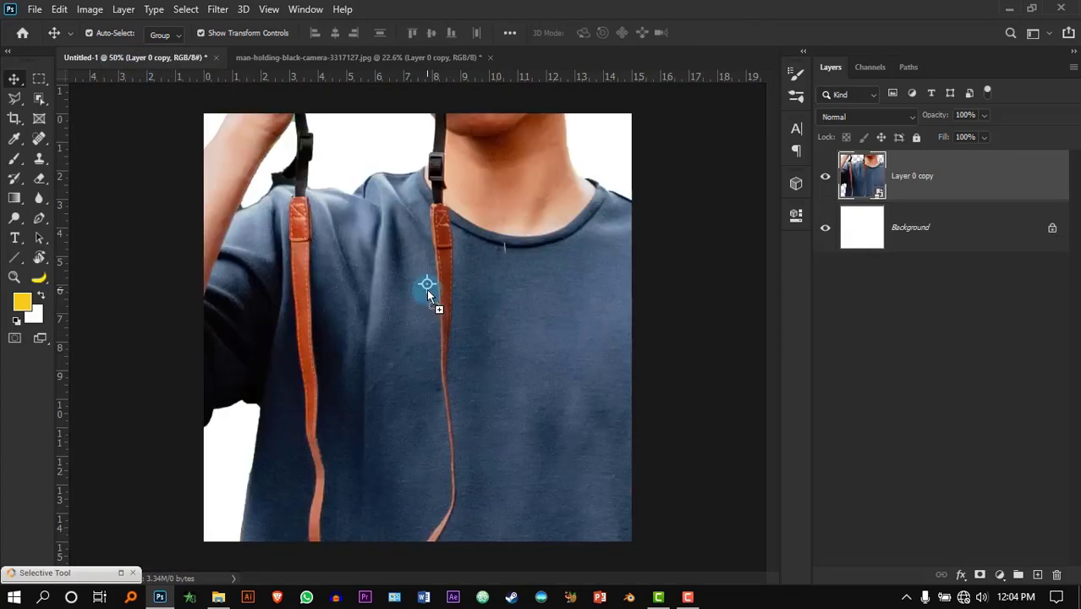
pyautogui.scroll(-2, 441, 367)
pyautogui.scroll(-2, 441, 365)
pyautogui.scroll(2, 441, 366)
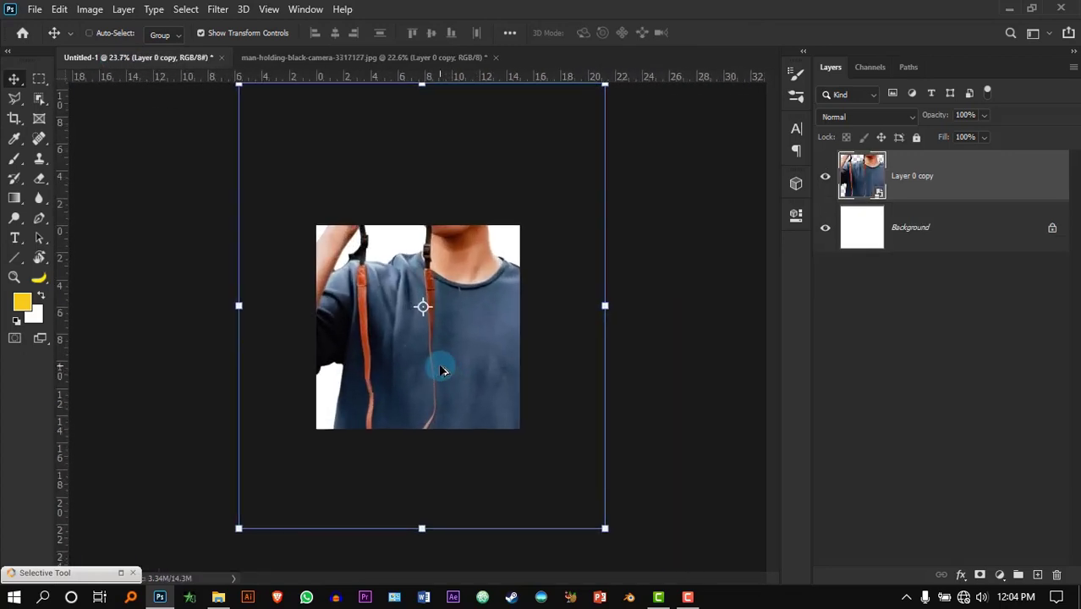
pyautogui.scroll(-1, 441, 365)
# Scale the man cutout to about 36% and position him lower on the canvas
pyautogui.moveTo(590, 105); pyautogui.dragTo(492, 221)
pyautogui.scroll(3, 440, 357)
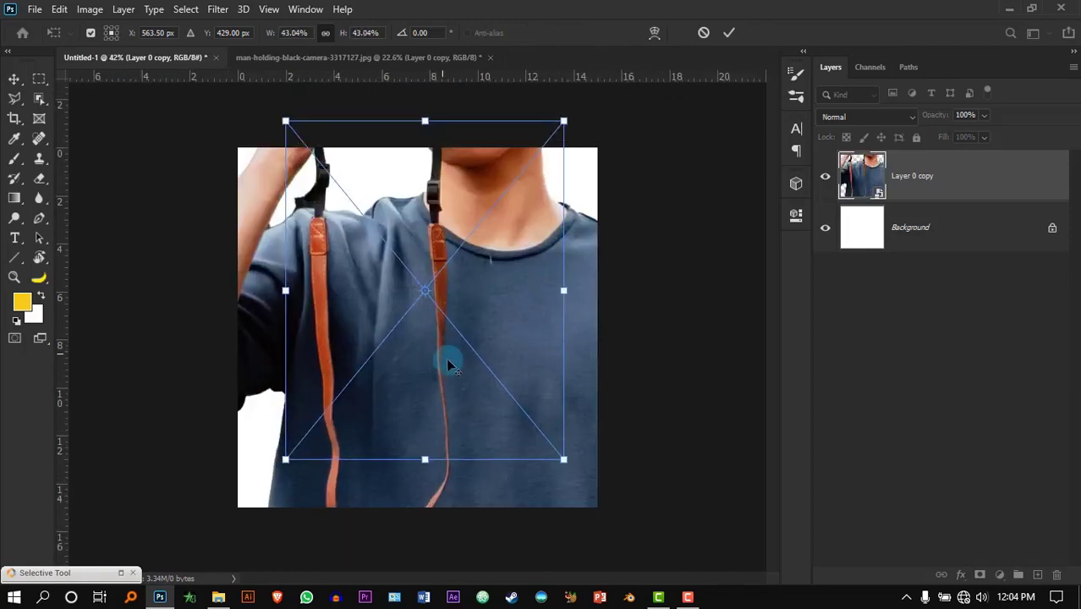
pyautogui.scroll(-1, 441, 352)
pyautogui.moveTo(482, 344); pyautogui.dragTo(471, 374)
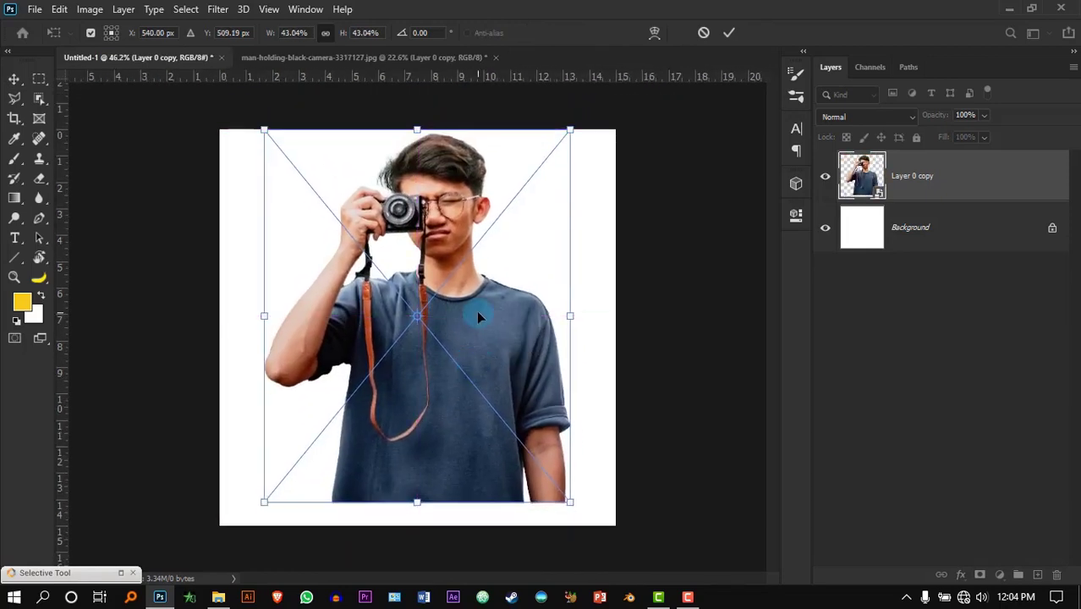
pyautogui.moveTo(569, 145); pyautogui.dragTo(549, 165)
pyautogui.press('Return')
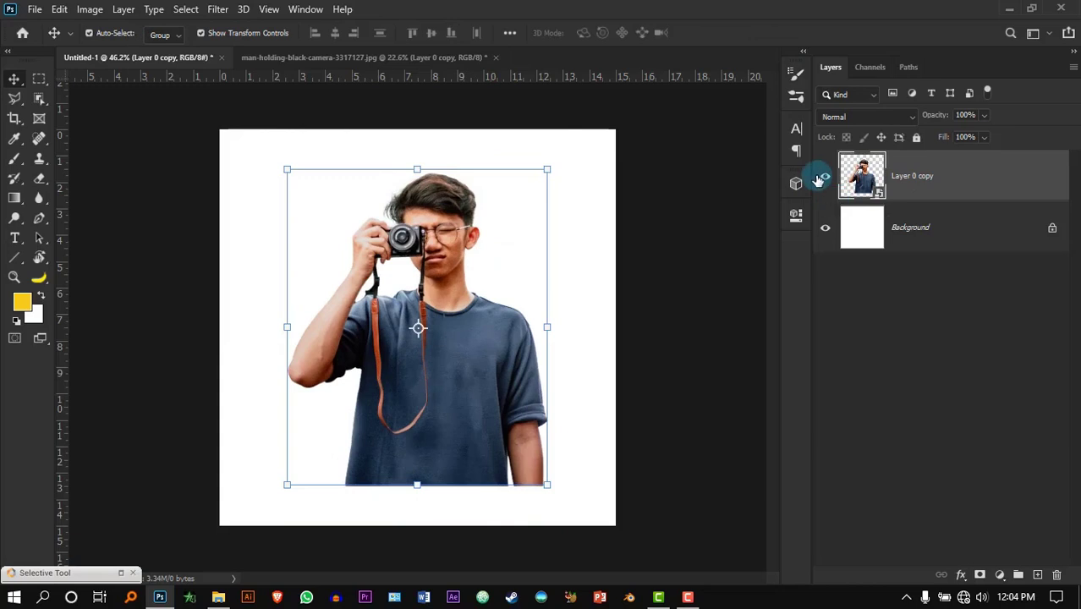
# Hide the man layer and place the swiss-cheese-plant leaves photo as a new layer
pyautogui.click(825, 181)
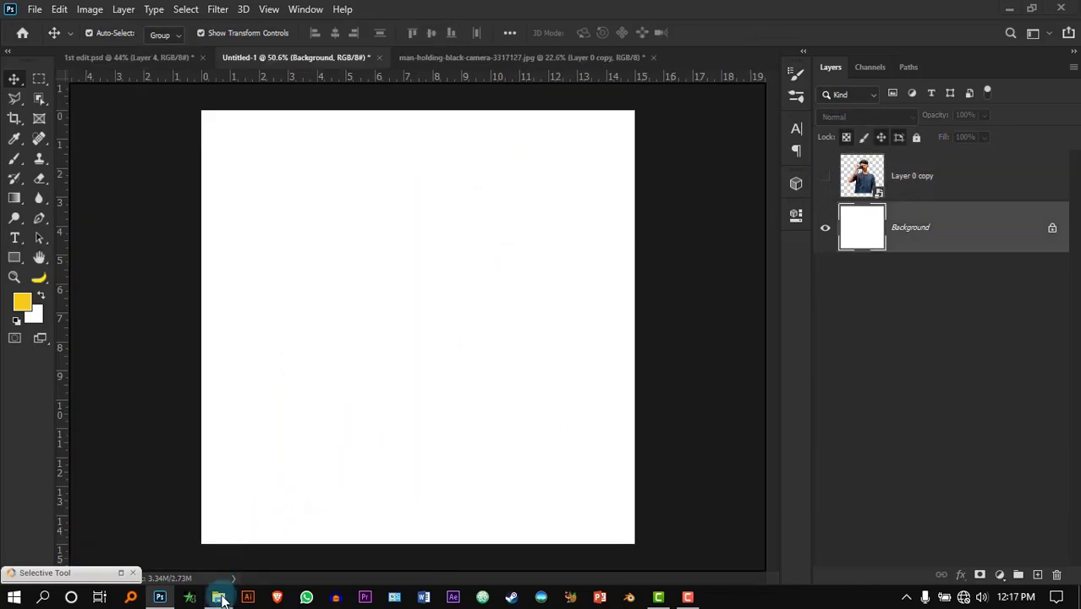
pyautogui.click(220, 599)
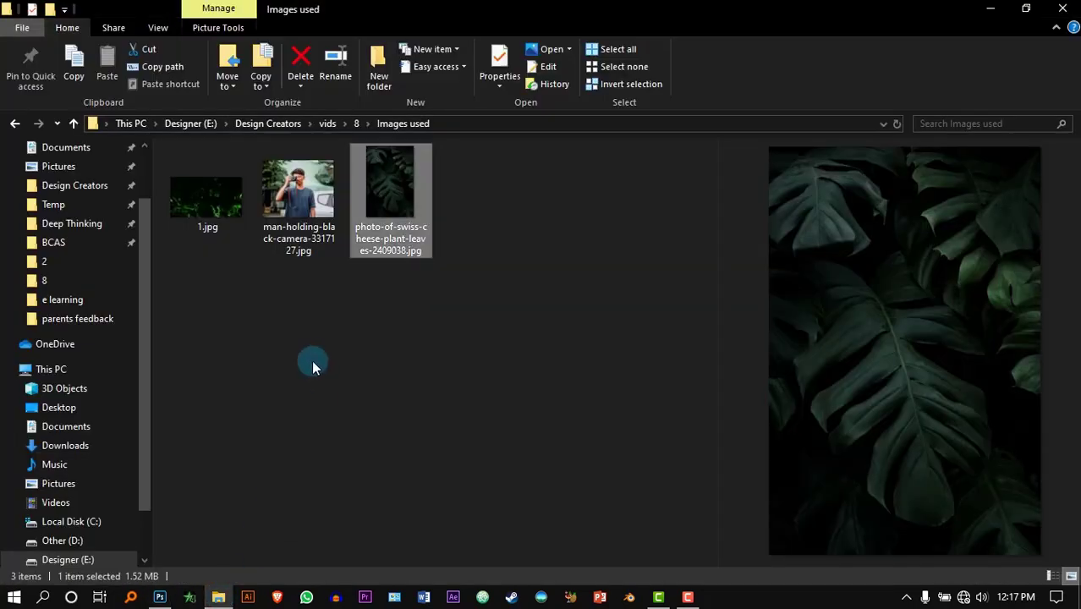
pyautogui.moveTo(391, 203); pyautogui.dragTo(406, 320)
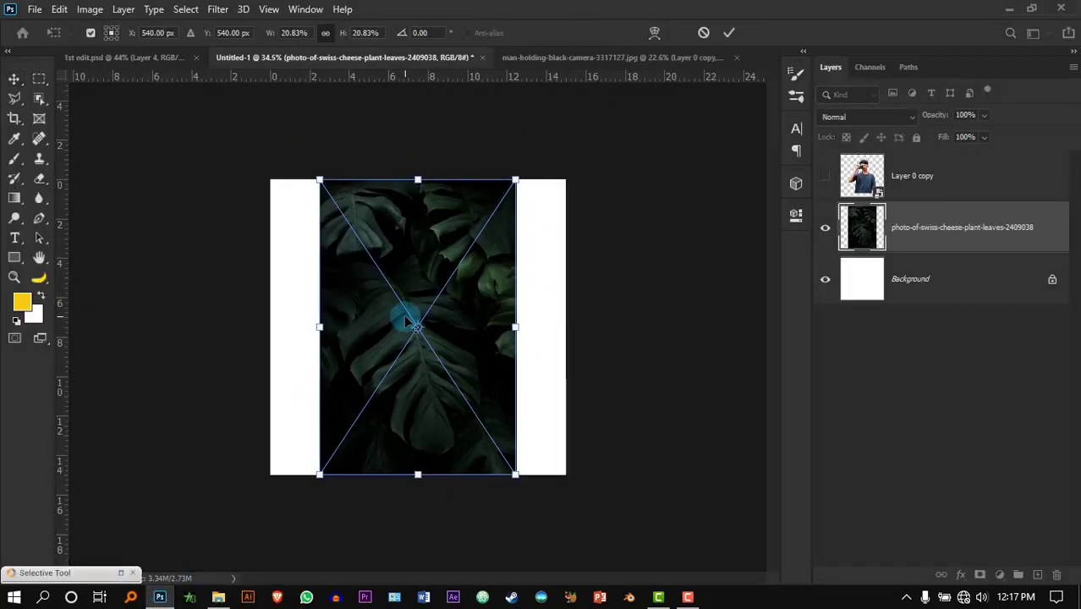
# Enlarge and move the leaves photo so it covers the whole canvas
pyautogui.moveTo(516, 178); pyautogui.dragTo(568, 101)
pyautogui.moveTo(501, 221); pyautogui.dragTo(499, 297)
pyautogui.press('Return')
pyautogui.hotkey('ctrl', '0')
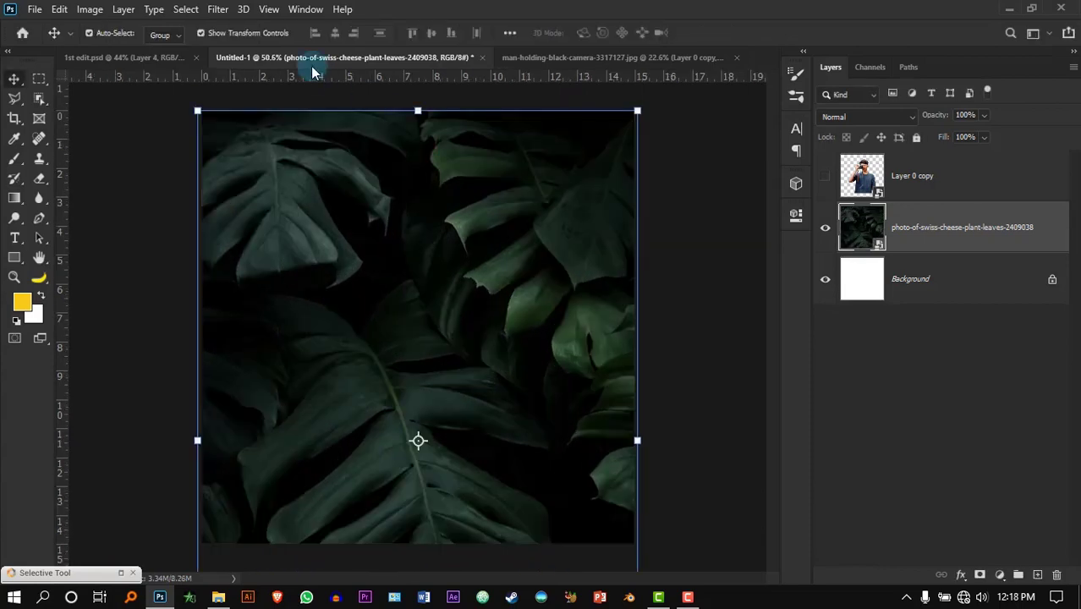
# Apply a 6-pixel Gaussian Blur to the leaves layer
pyautogui.click(218, 10)
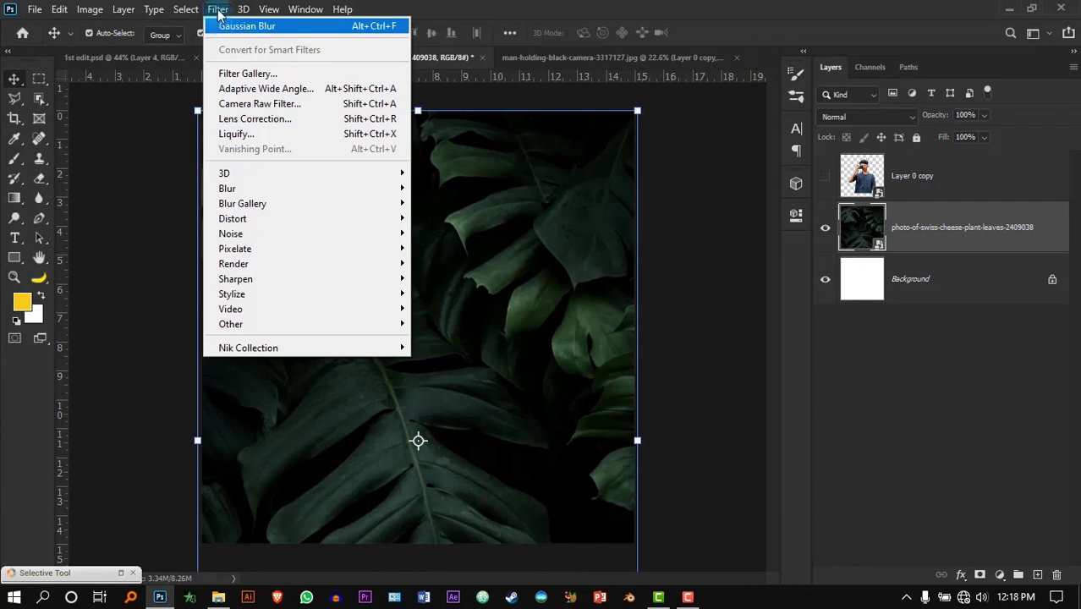
pyautogui.moveTo(316, 189)
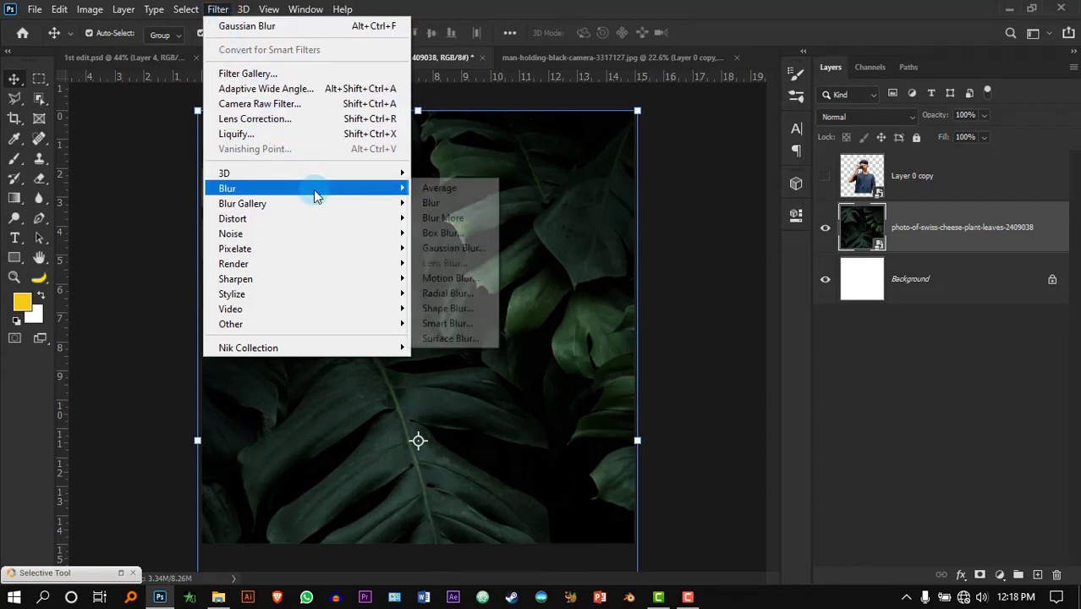
pyautogui.click(474, 248)
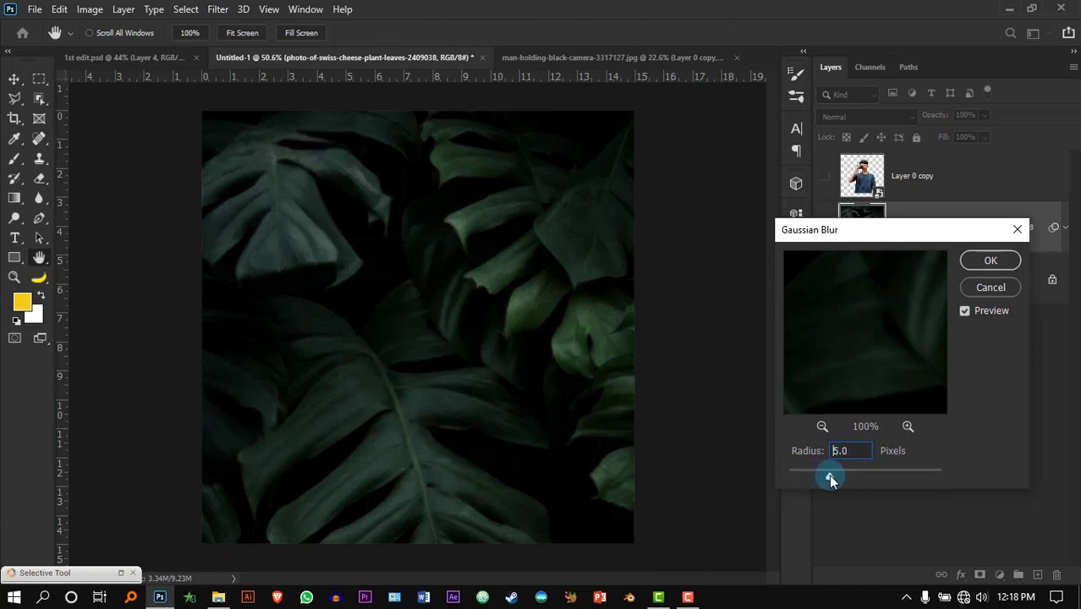
pyautogui.moveTo(851, 480)
pyautogui.mouseDown()
pyautogui.moveTo(864, 480)
pyautogui.moveTo(840, 479)
pyautogui.mouseUp()
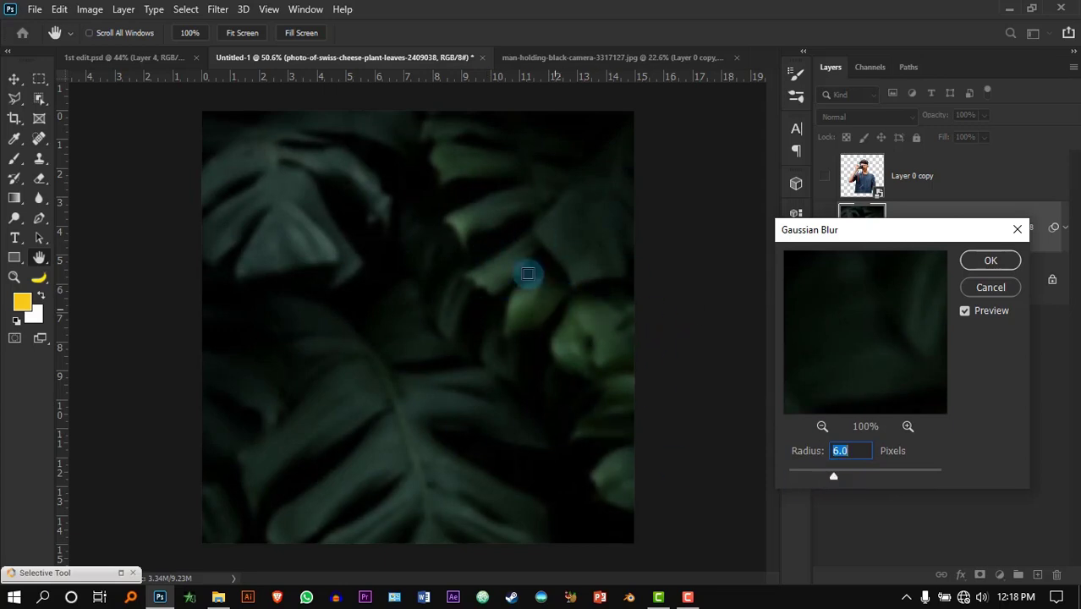
pyautogui.click(989, 261)
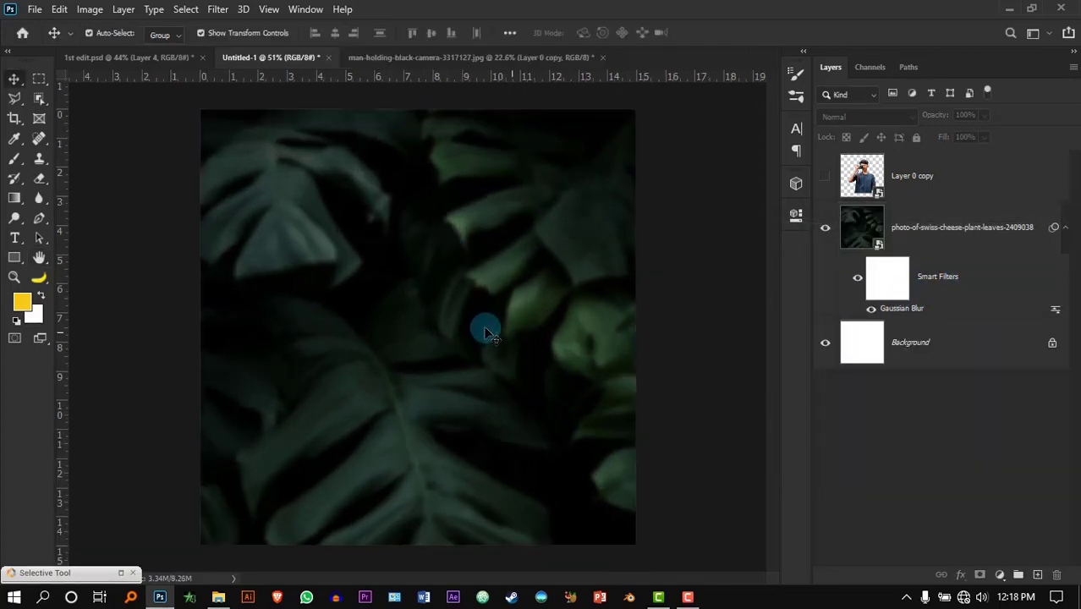
# Draw a rectangle with no fill and a white stroke across the canvas middle
pyautogui.moveTo(15, 267); pyautogui.dragTo(80, 254)
pyautogui.click(175, 34)
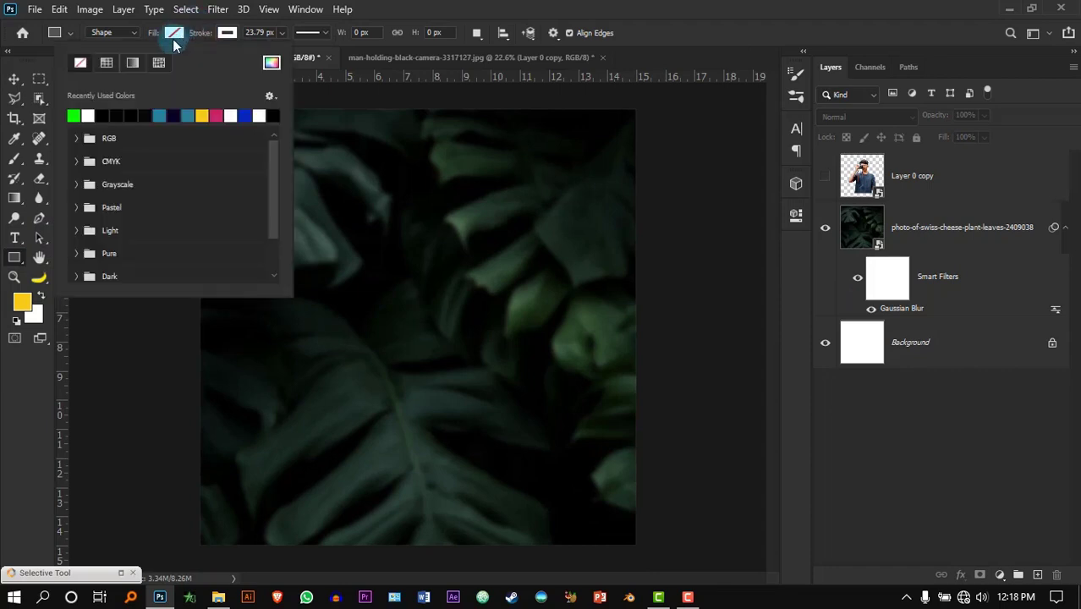
pyautogui.click(228, 33)
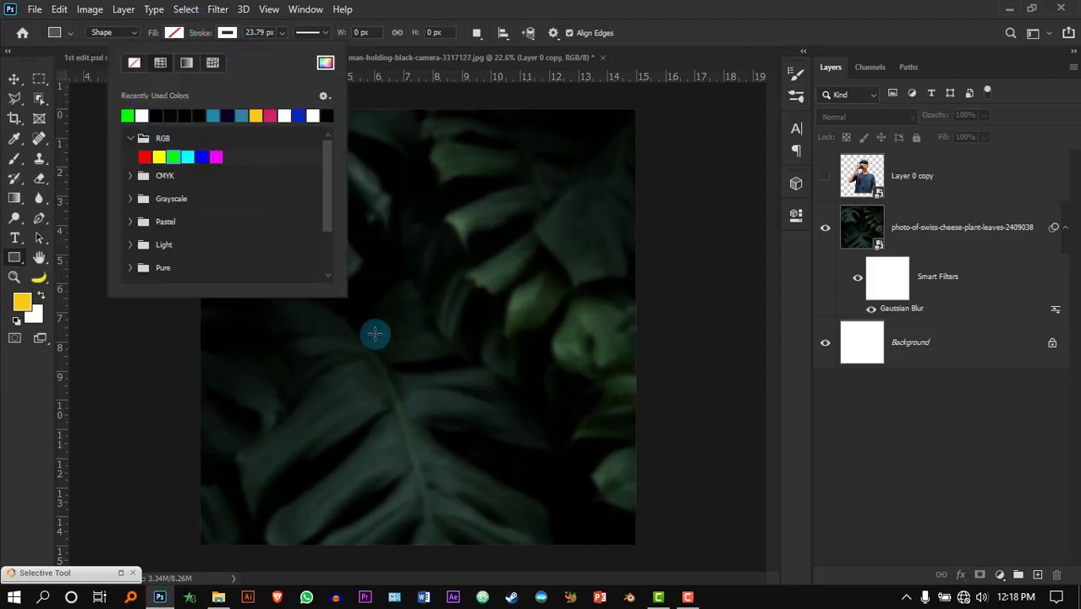
pyautogui.moveTo(285, 385)
pyautogui.mouseDown()
pyautogui.moveTo(376, 320)
pyautogui.moveTo(580, 273)
pyautogui.mouseUp()
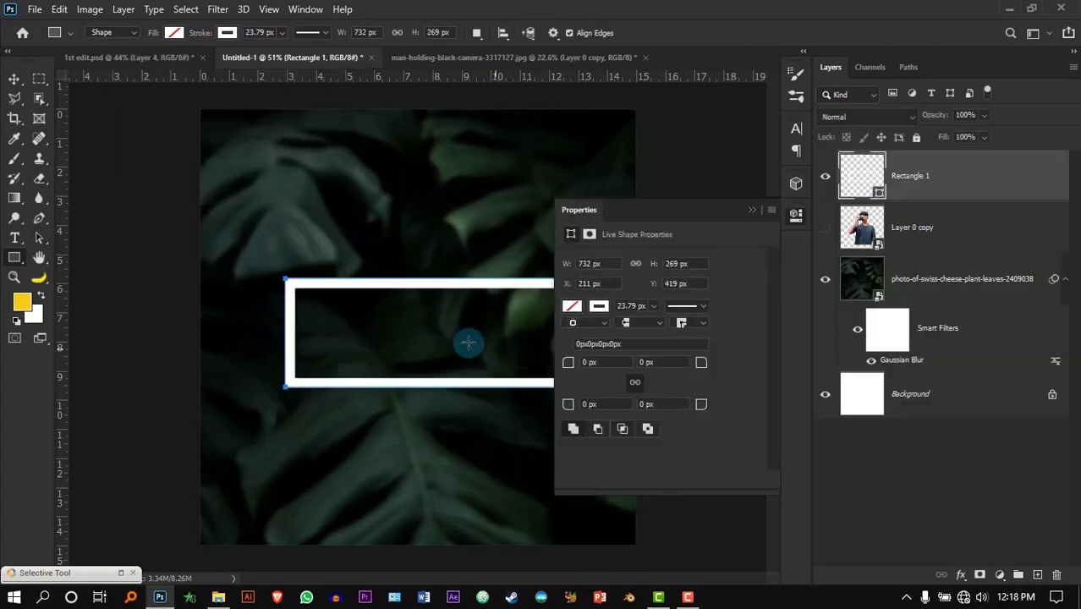
# Set Rectangle 1's stroke width to 9.56 px
pyautogui.scroll(5, 326, 308)
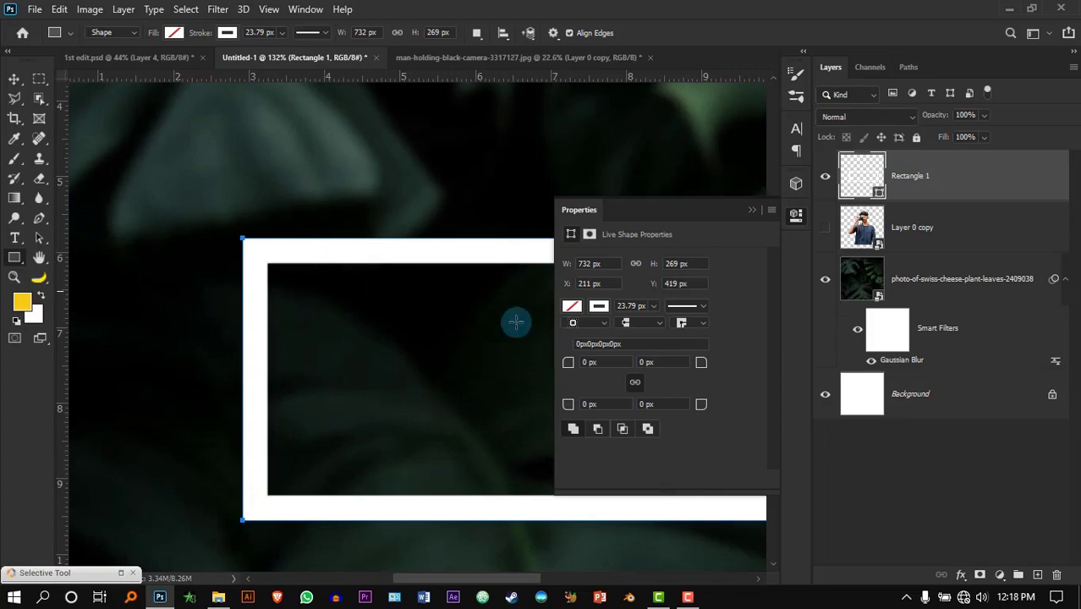
pyautogui.click(627, 326)
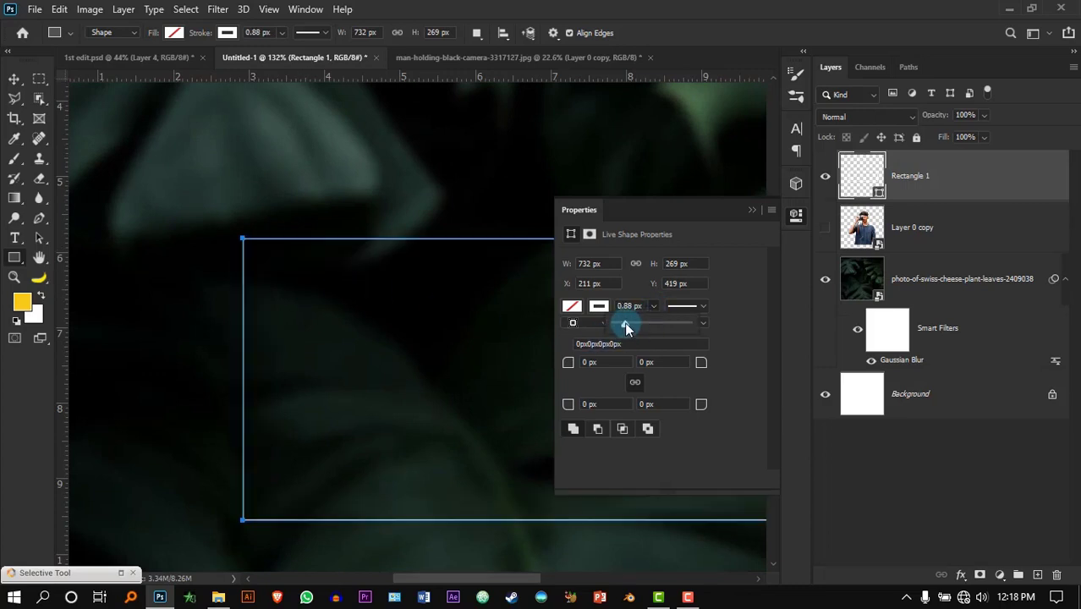
pyautogui.click(636, 326)
pyautogui.moveTo(637, 330); pyautogui.dragTo(638, 331)
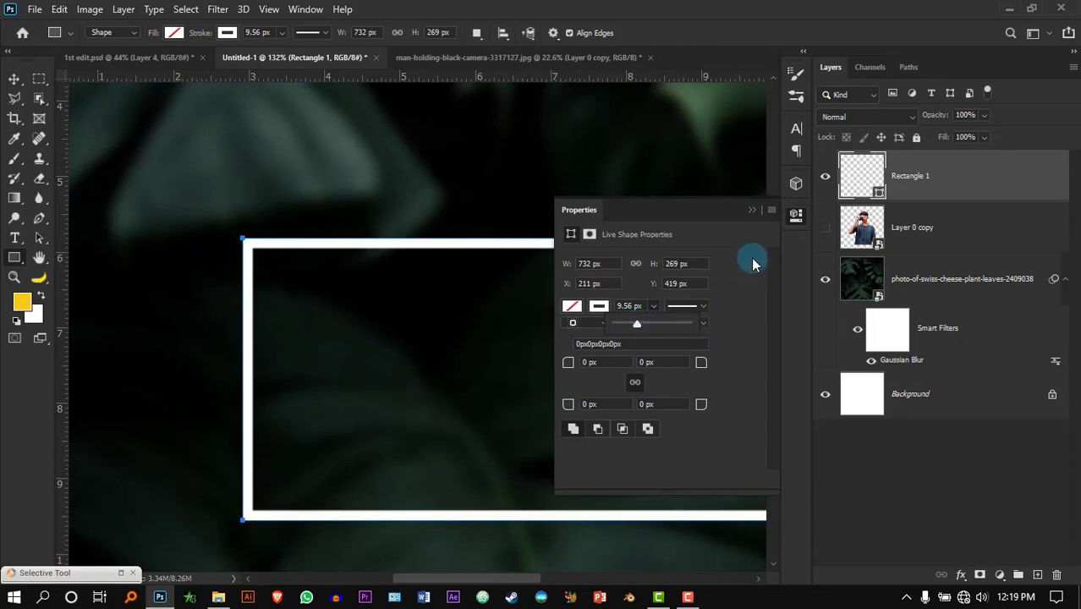
pyautogui.click(752, 211)
pyautogui.scroll(-5, 316, 261)
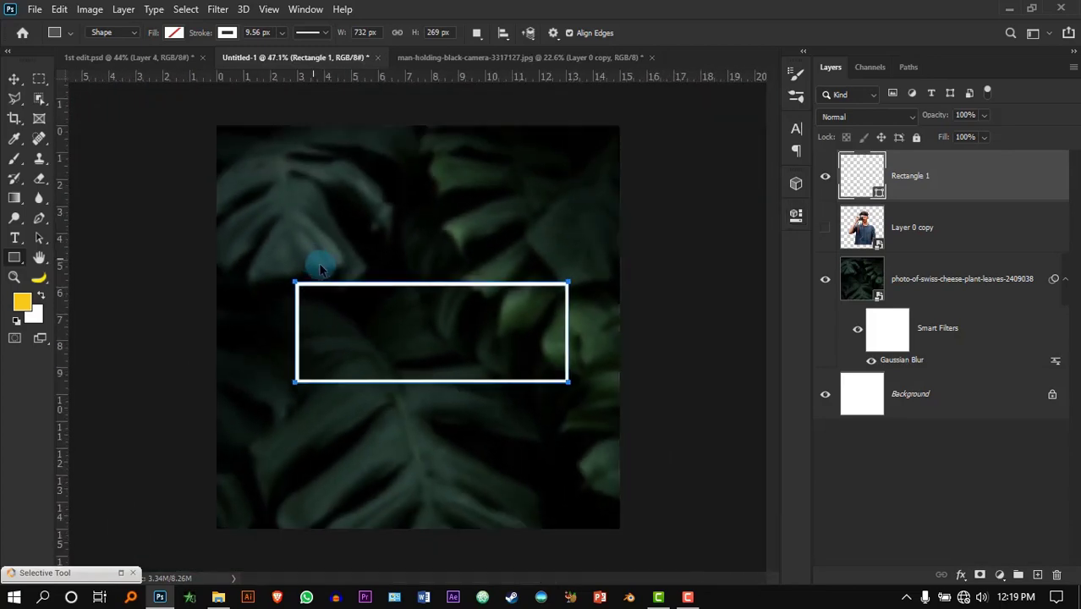
pyautogui.scroll(1, 537, 358)
pyautogui.scroll(1, 343, 311)
pyautogui.scroll(2, 560, 307)
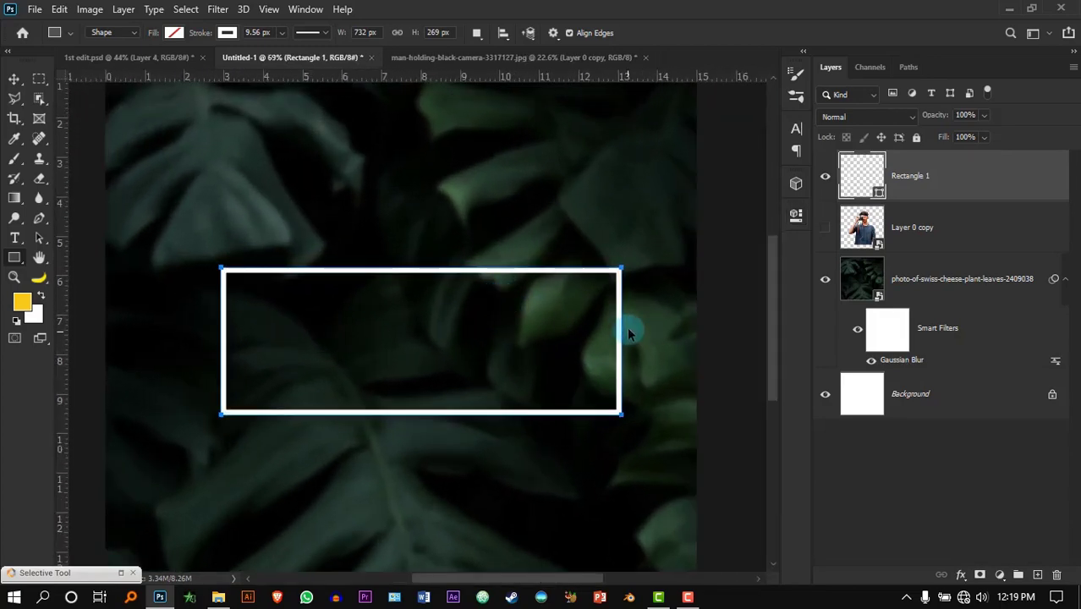
# Duplicate Rectangle 1, hide the copy, and keep the original selected
pyautogui.click(15, 79)
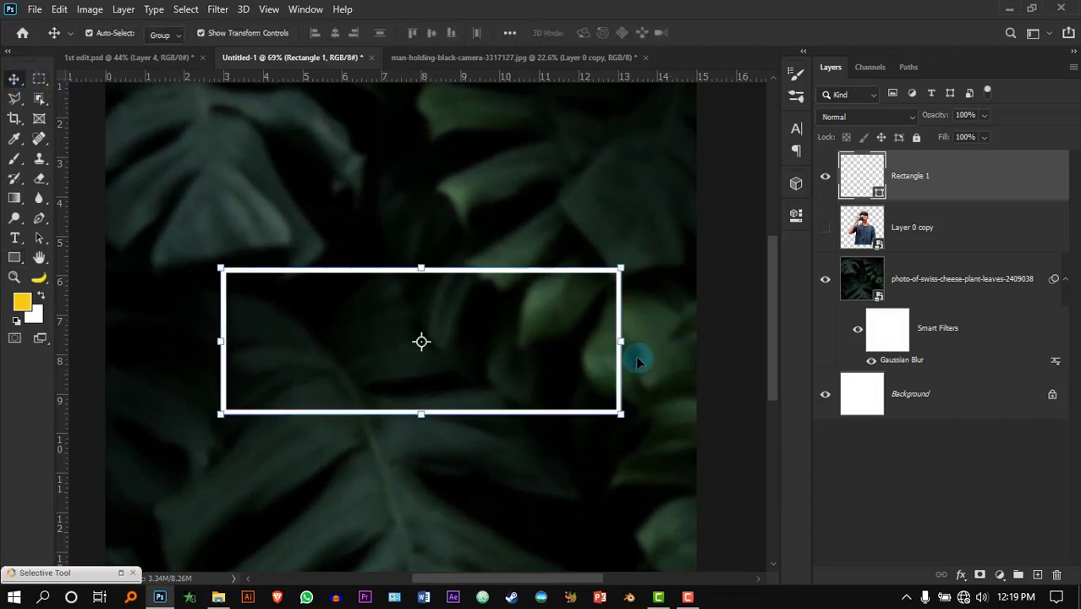
pyautogui.click(834, 443)
pyautogui.click(967, 176)
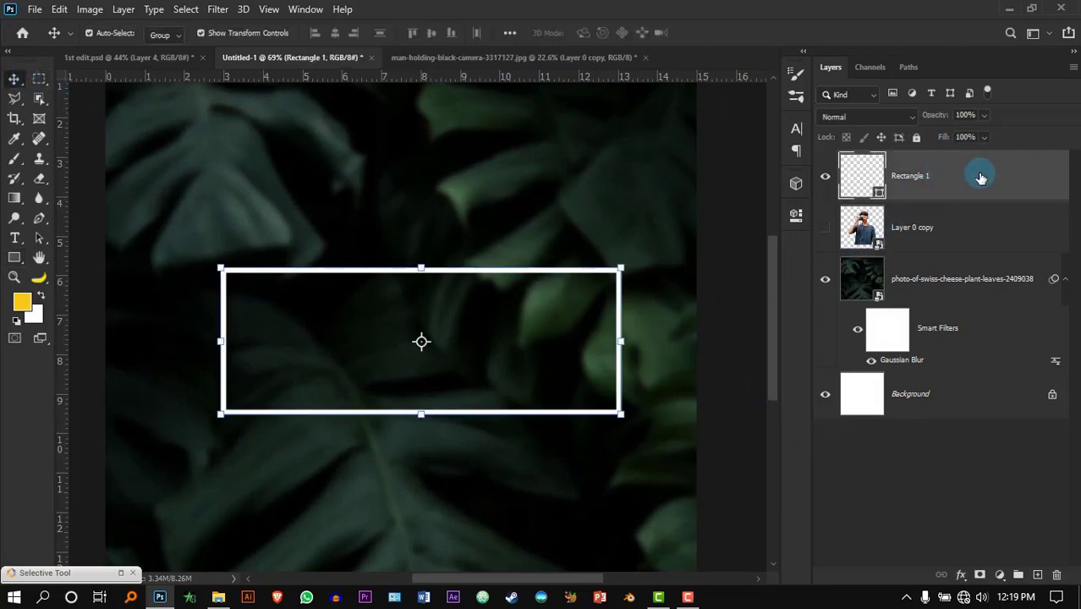
pyautogui.rightClick(994, 178)
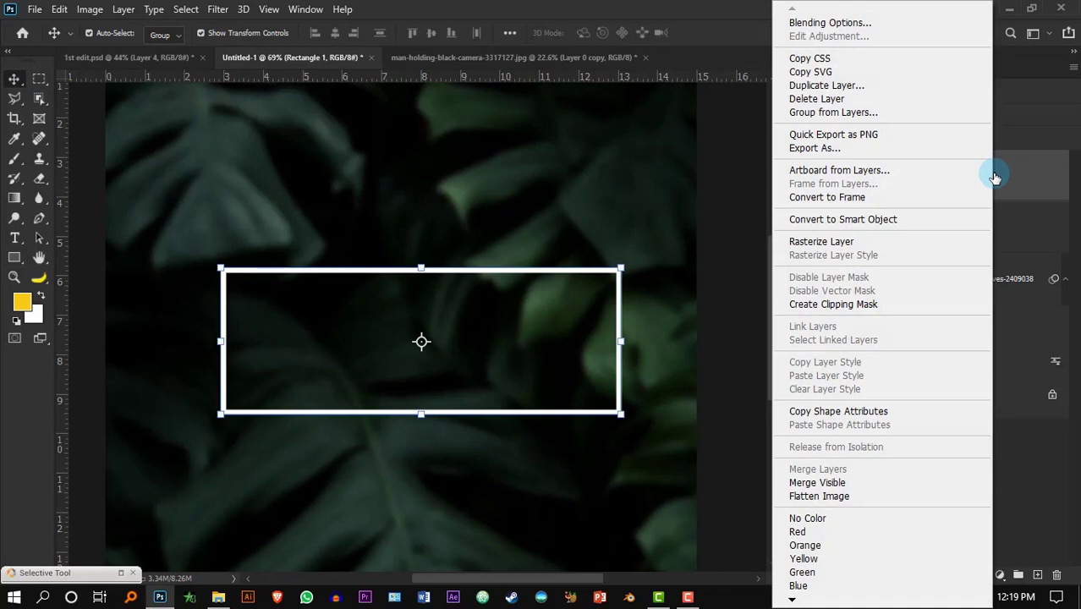
pyautogui.click(1028, 452)
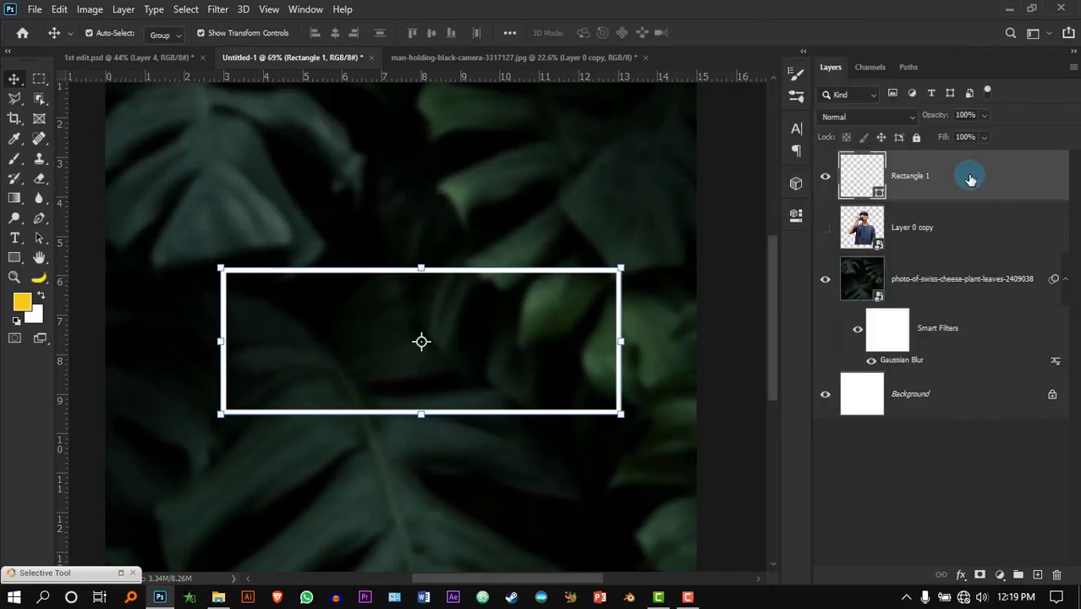
pyautogui.hotkey('ctrl', 'j')
pyautogui.click(958, 229)
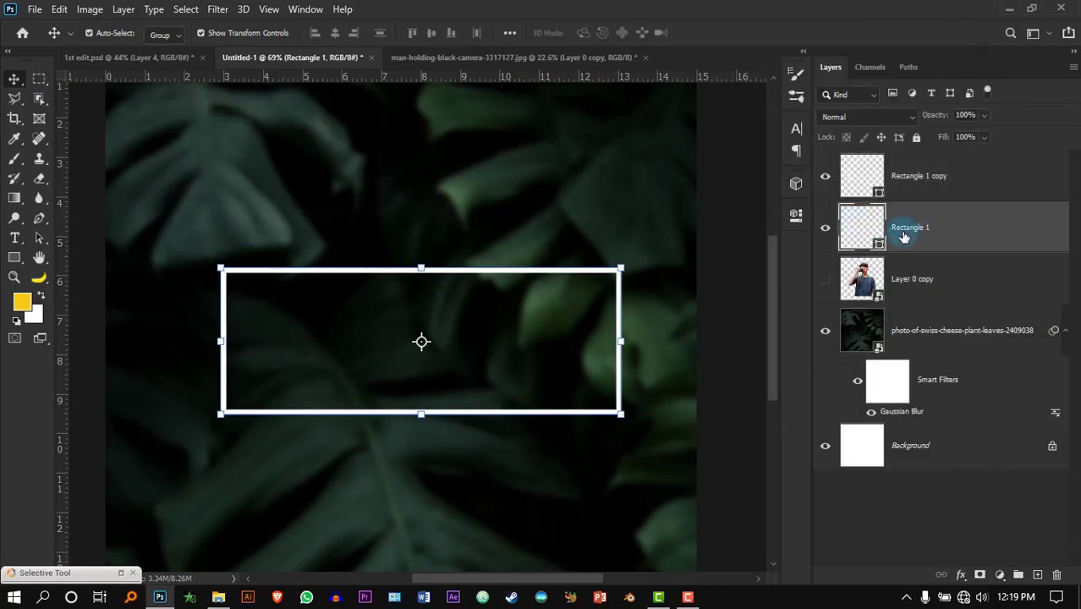
pyautogui.click(824, 178)
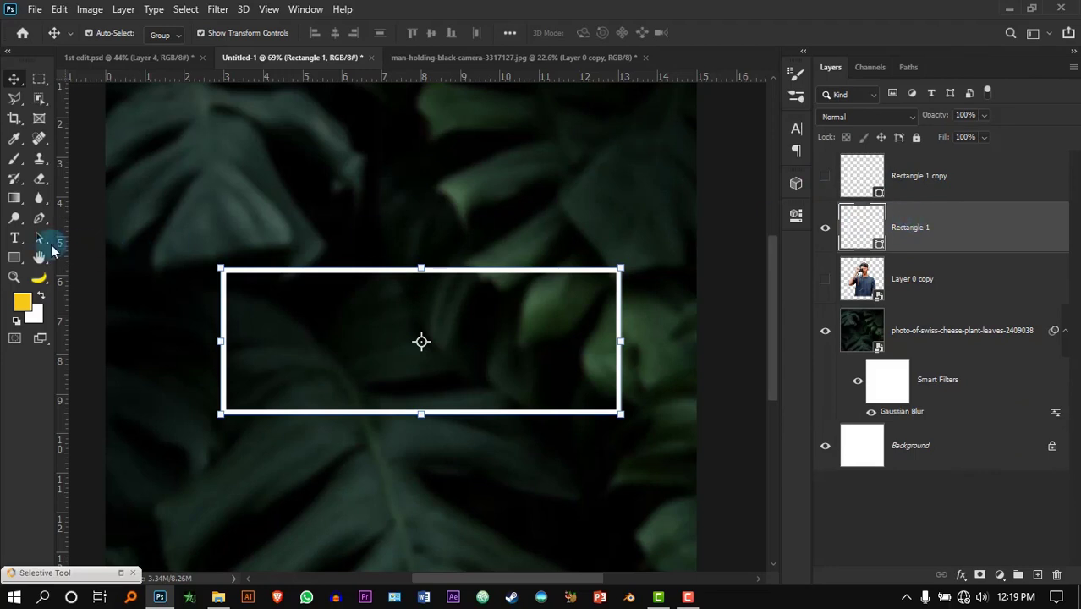
# Change Rectangle 1's outline colour to bright green from the RGB swatches
pyautogui.click(15, 258)
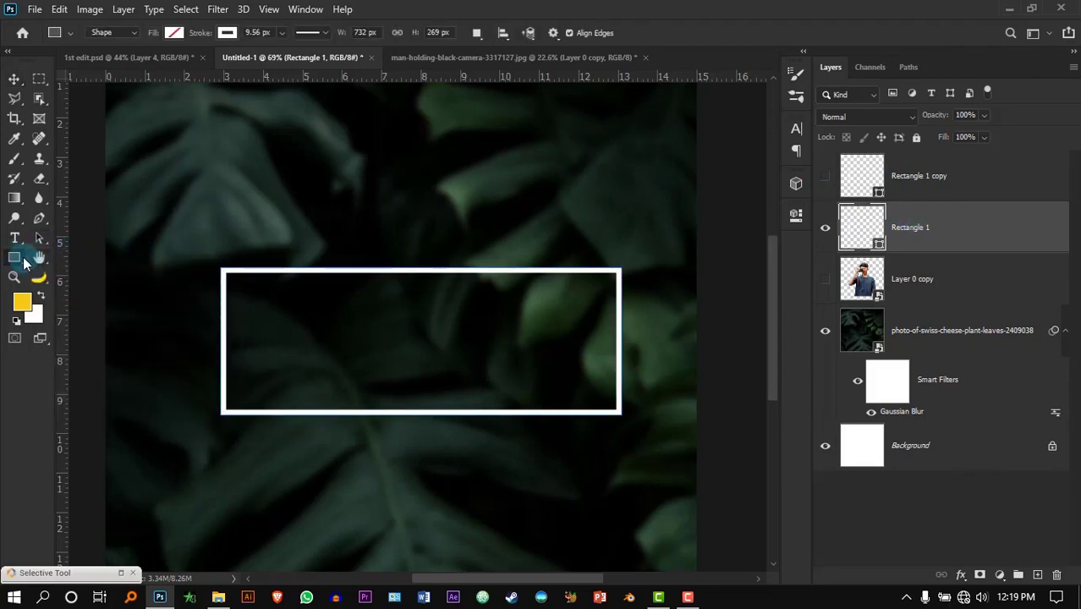
pyautogui.click(226, 33)
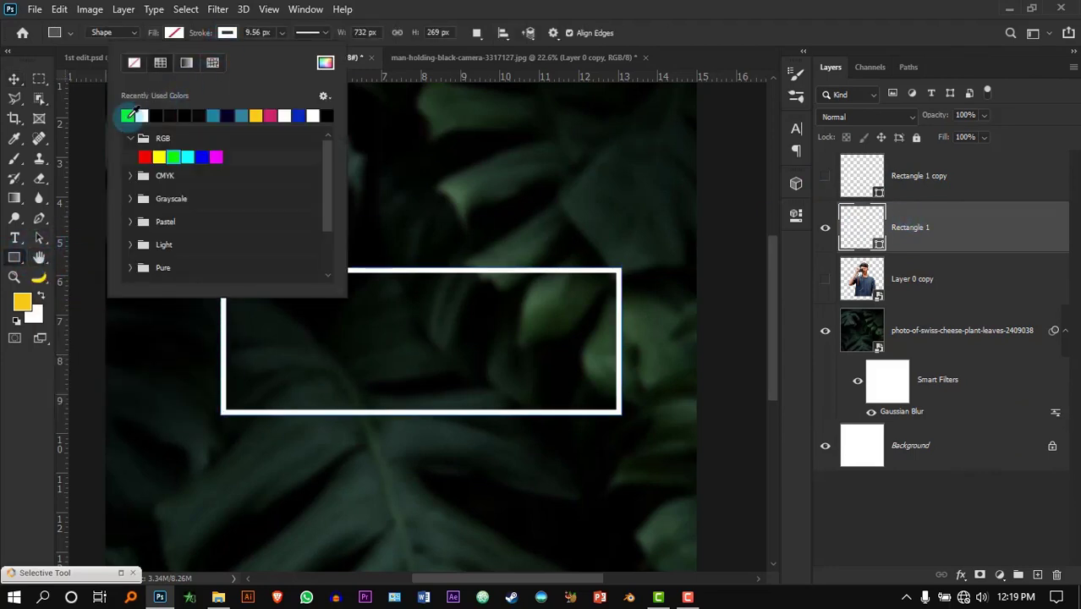
pyautogui.click(130, 138)
pyautogui.click(130, 138)
pyautogui.click(173, 157)
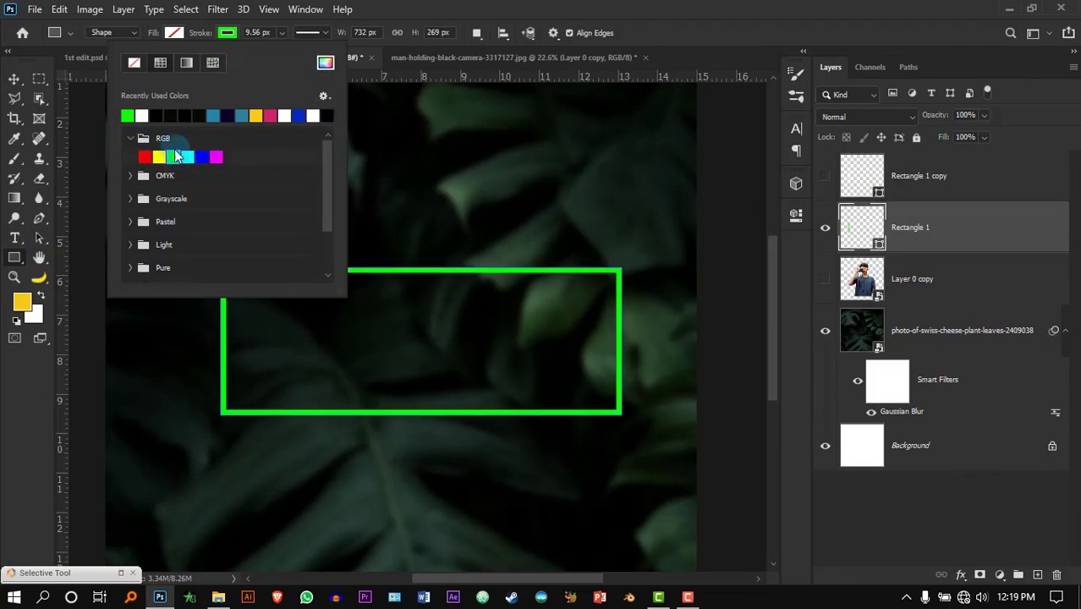
pyautogui.click(33, 372)
# Duplicate the green rectangle as Rectangle 1 copy 2, hide Rectangle 1, and show Rectangle 1 copy
pyautogui.click(14, 78)
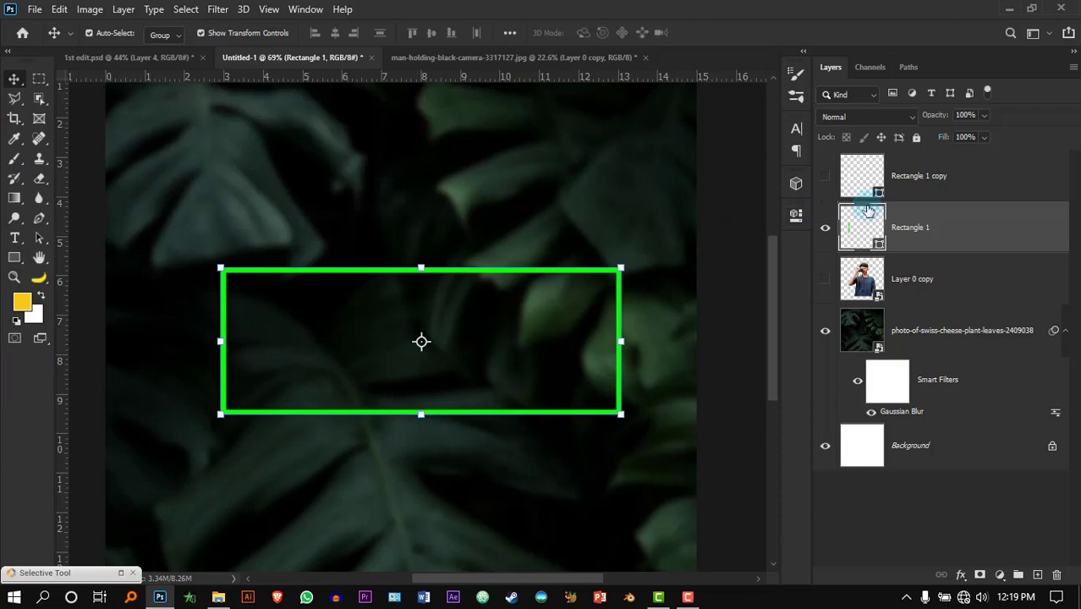
pyautogui.hotkey('ctrl', 'j')
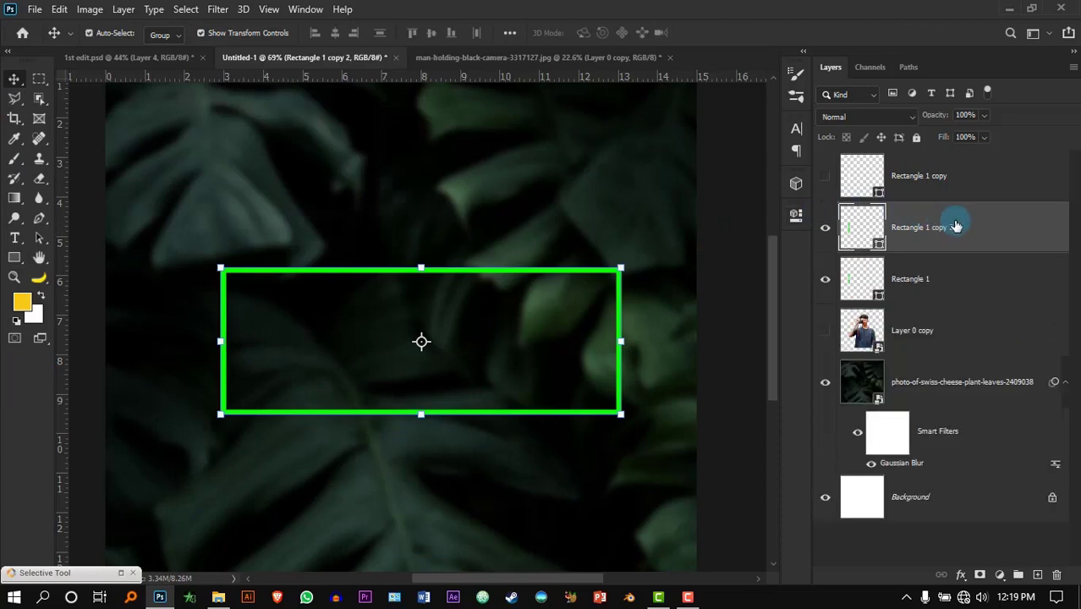
pyautogui.click(826, 227)
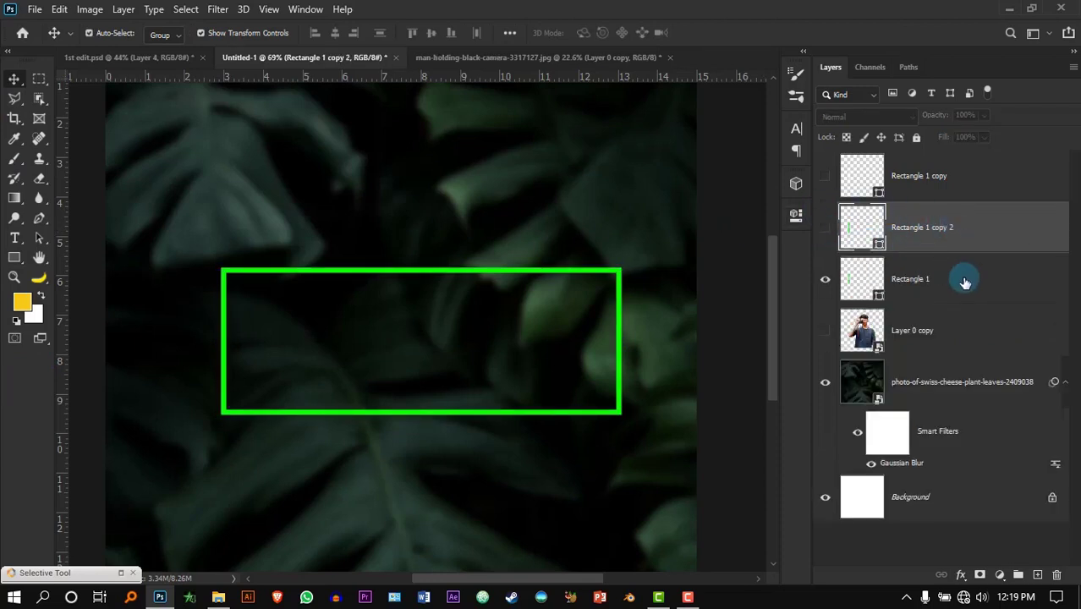
pyautogui.click(826, 279)
pyautogui.click(825, 227)
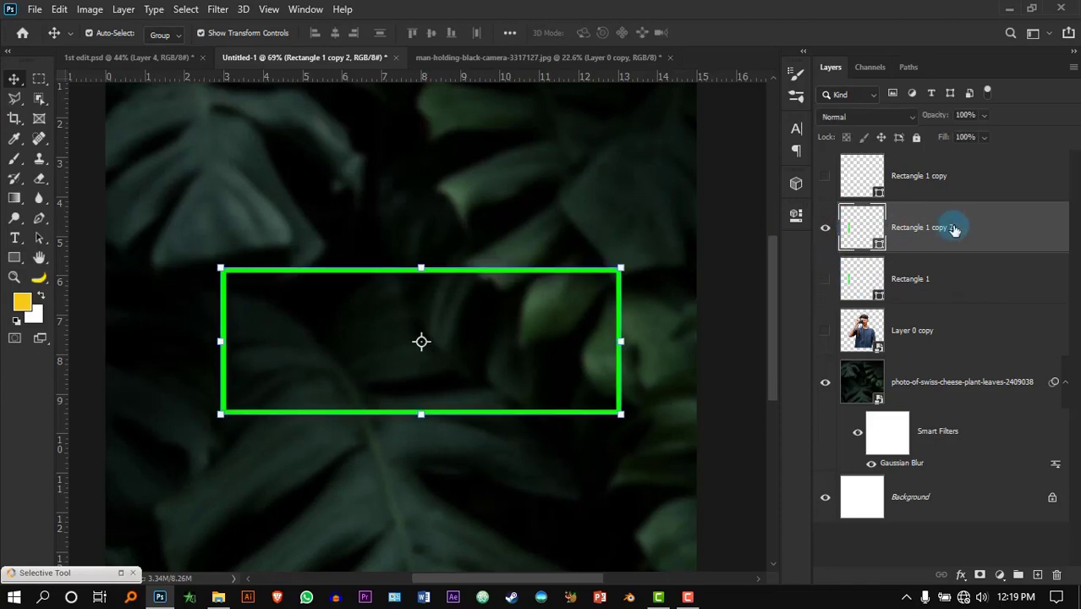
pyautogui.click(825, 176)
# Rasterize Rectangle 1 copy 2 and give it a soft Gaussian Blur glow
pyautogui.click(221, 12)
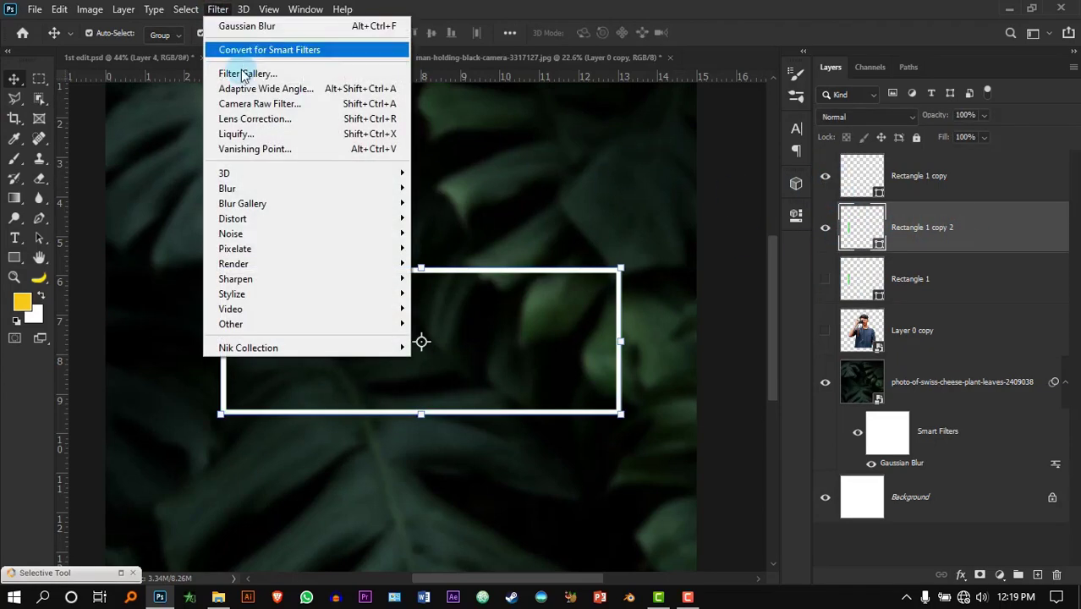
pyautogui.moveTo(305, 187)
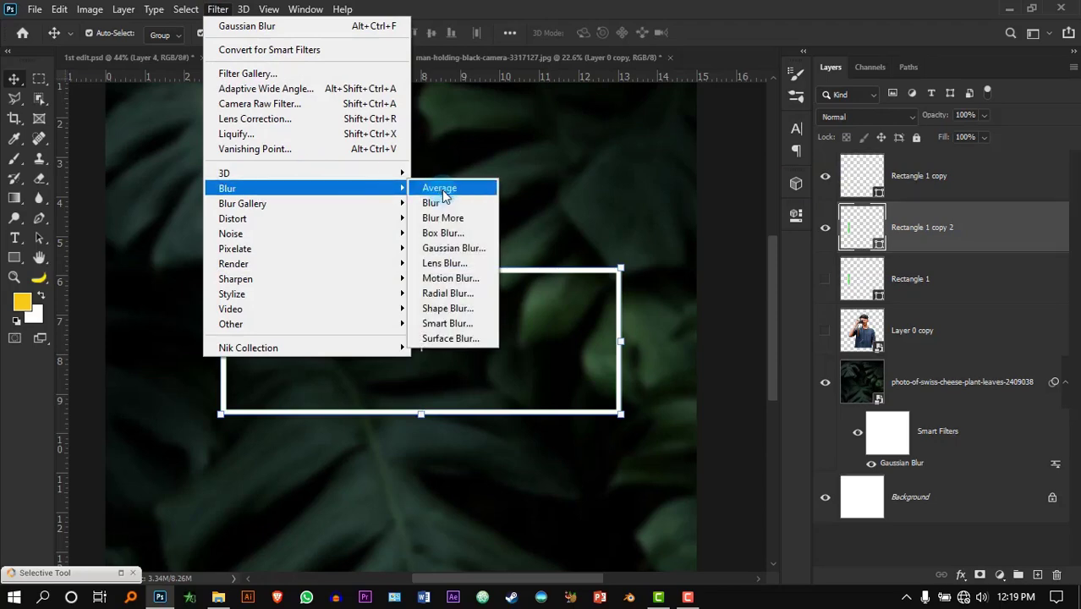
pyautogui.click(470, 248)
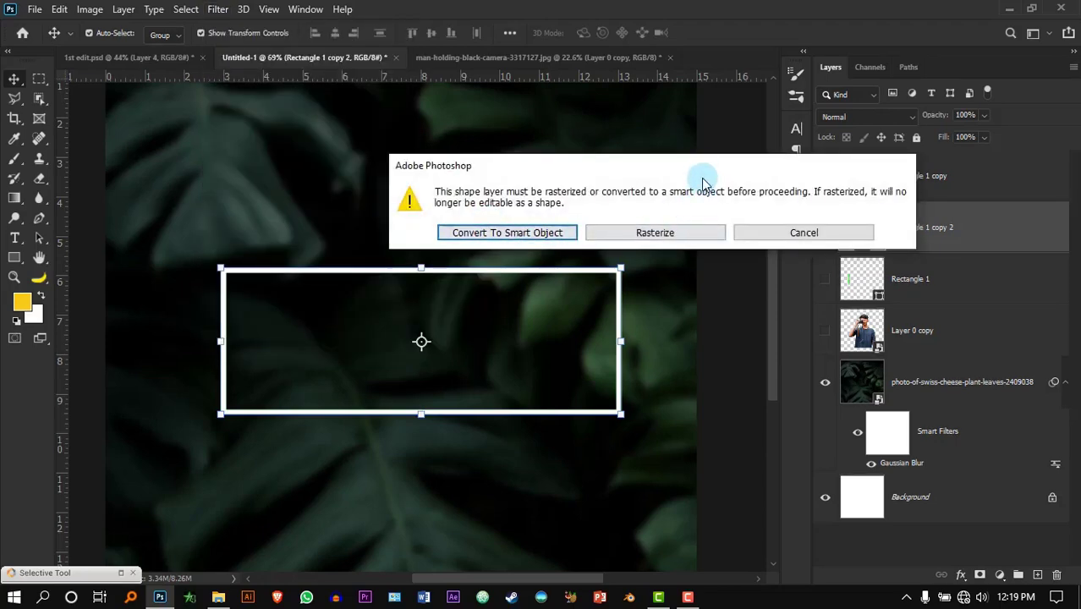
pyautogui.moveTo(709, 170); pyautogui.dragTo(545, 137)
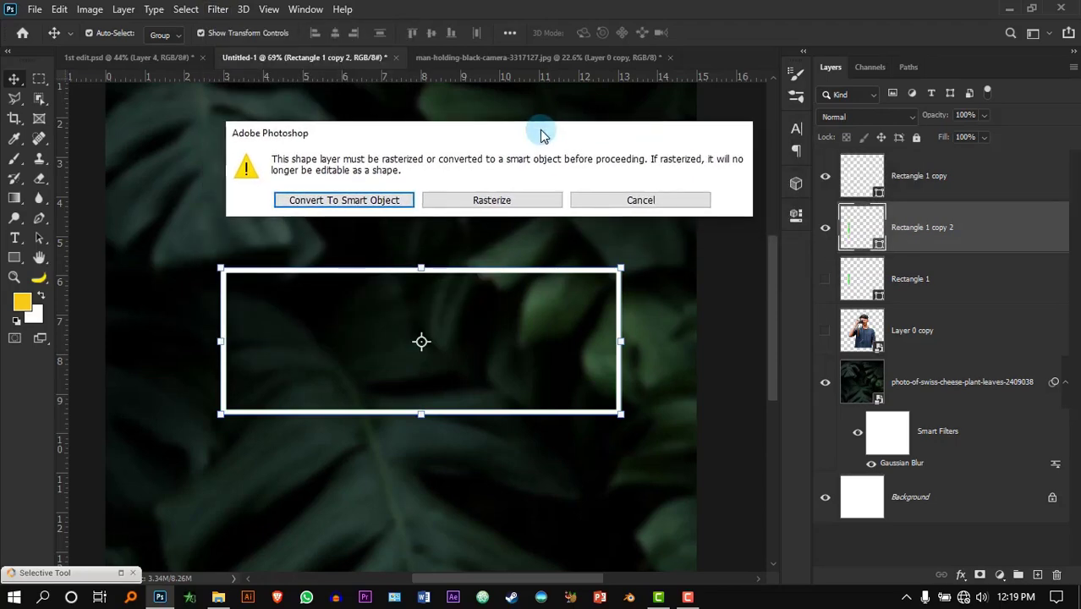
pyautogui.click(512, 204)
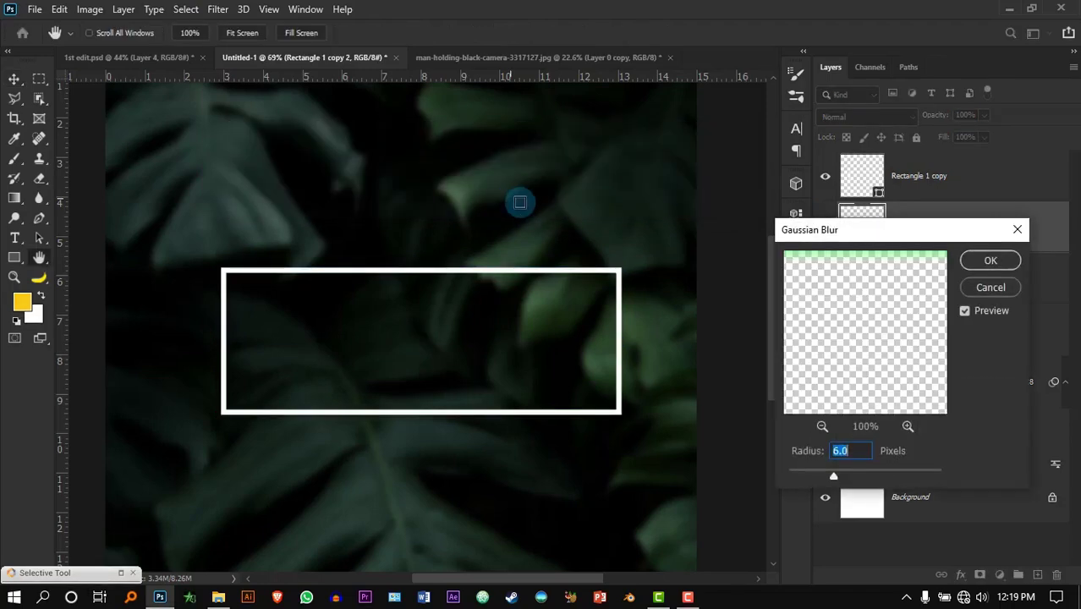
pyautogui.click(860, 479)
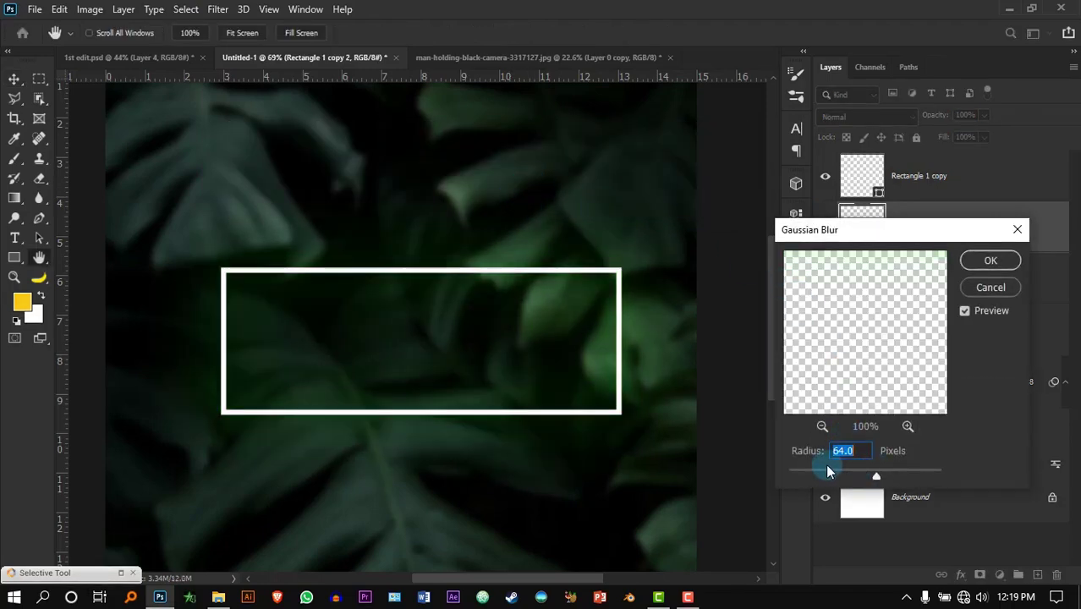
pyautogui.moveTo(812, 476); pyautogui.dragTo(848, 478)
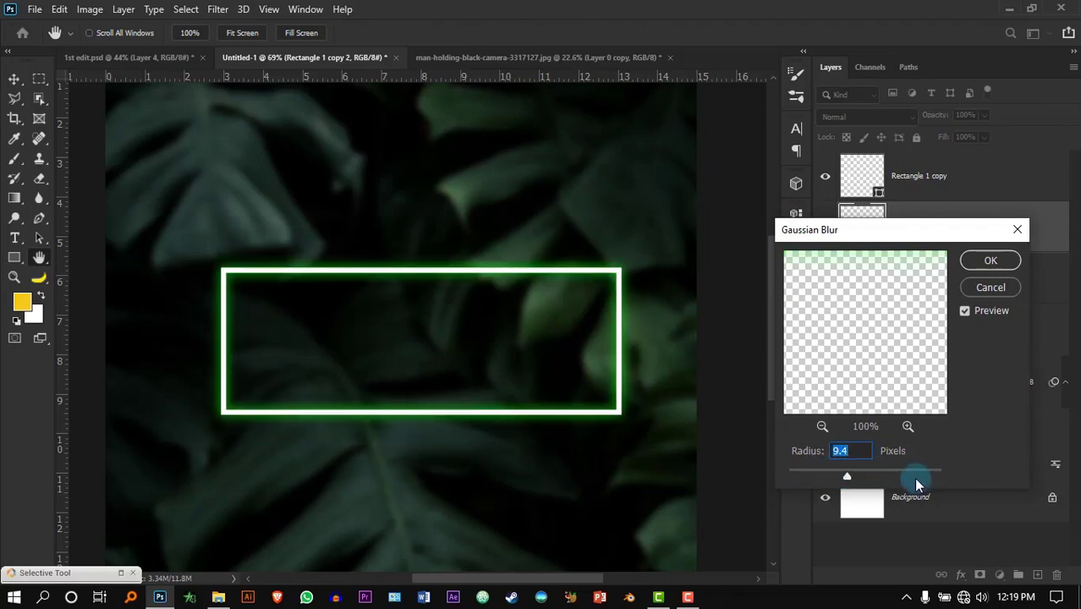
pyautogui.click(988, 262)
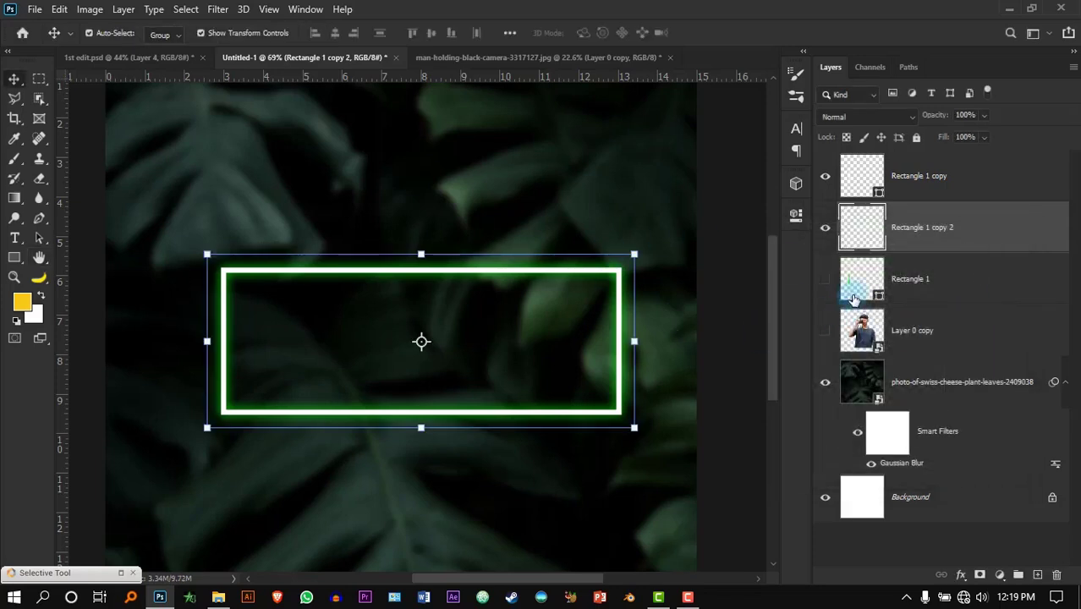
# Show Rectangle 1, rasterize it, and apply a 34.6-pixel Gaussian Blur for a wider glow
pyautogui.click(956, 281)
pyautogui.click(823, 278)
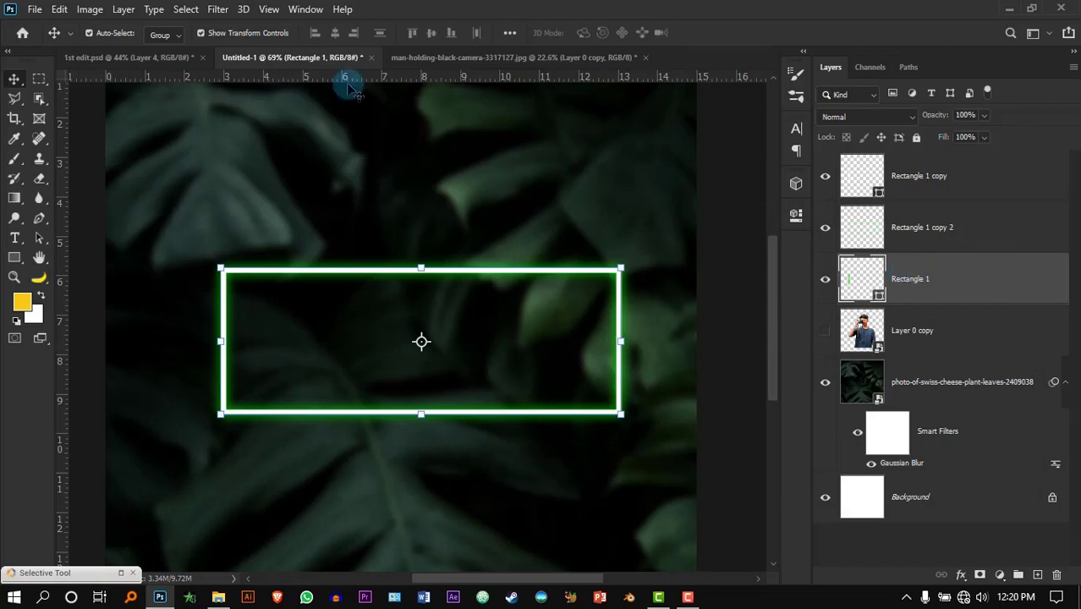
pyautogui.click(216, 10)
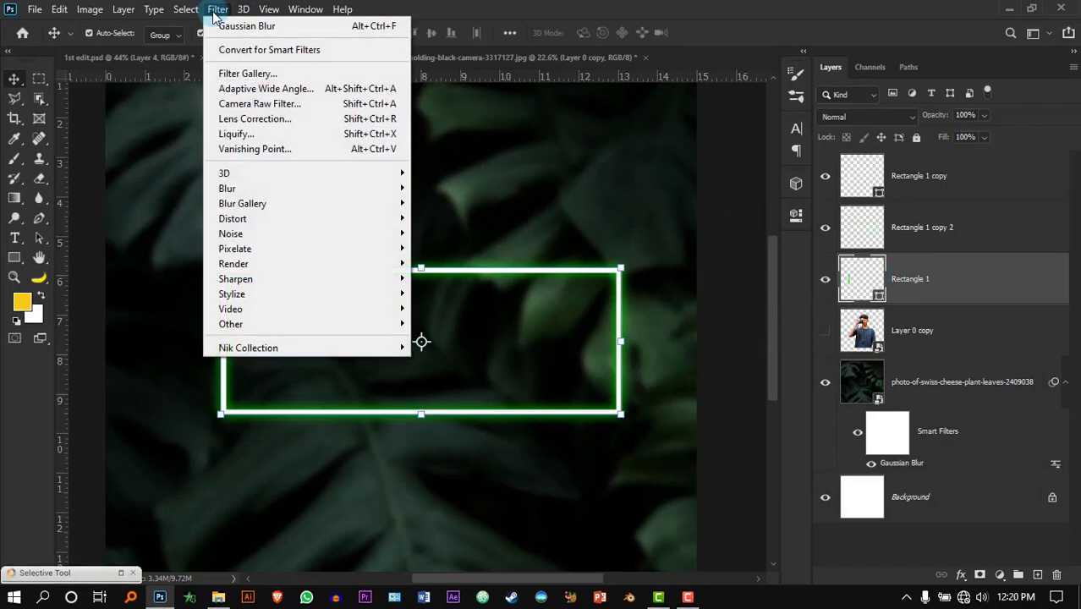
pyautogui.moveTo(297, 186)
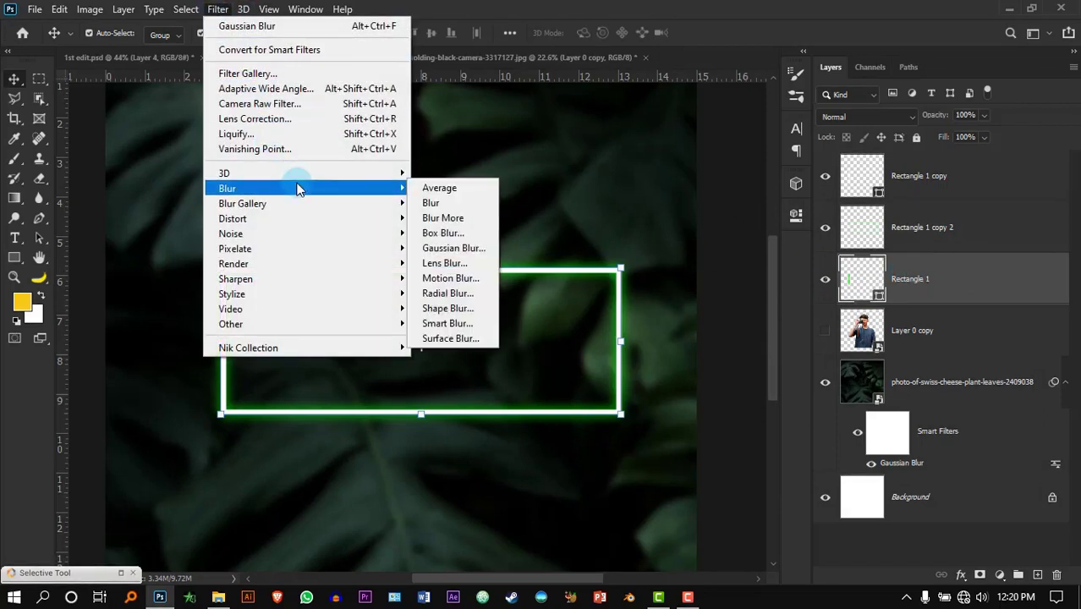
pyautogui.click(469, 248)
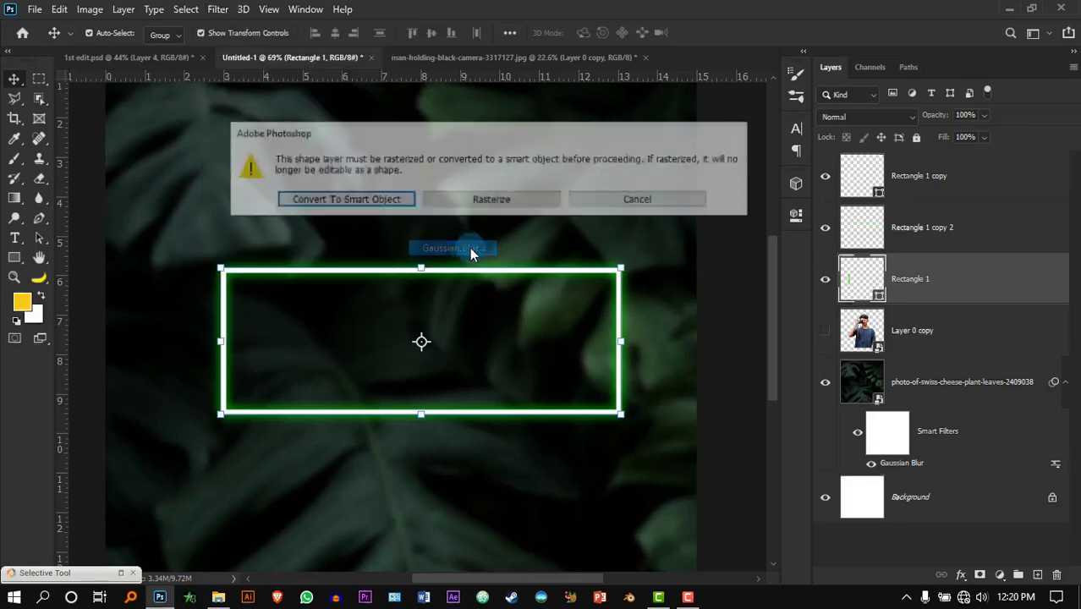
pyautogui.click(506, 206)
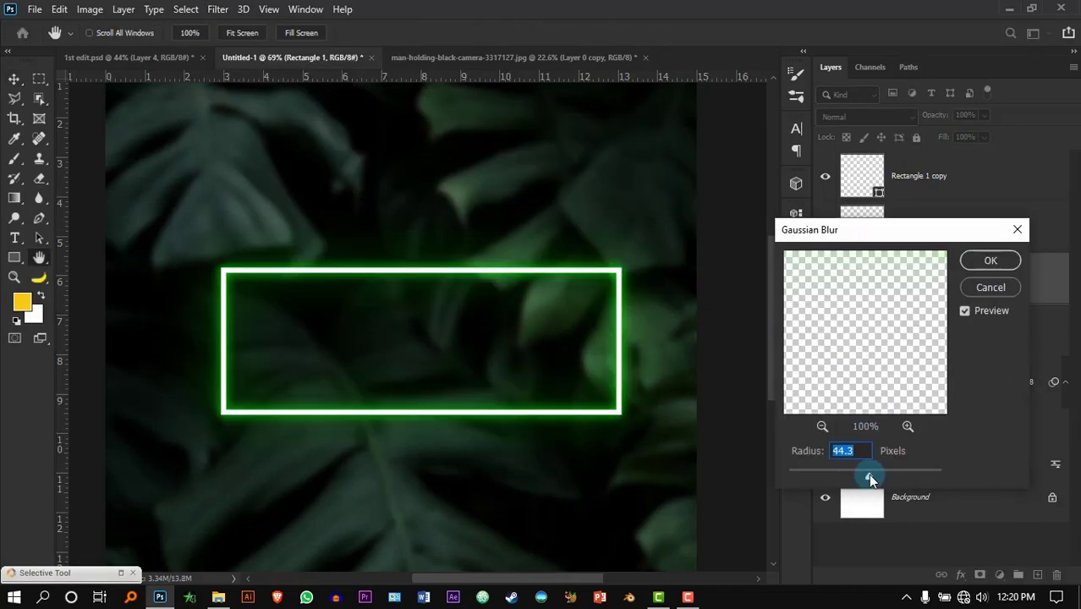
pyautogui.moveTo(837, 478); pyautogui.dragTo(863, 479)
pyautogui.click(987, 262)
pyautogui.press('v')
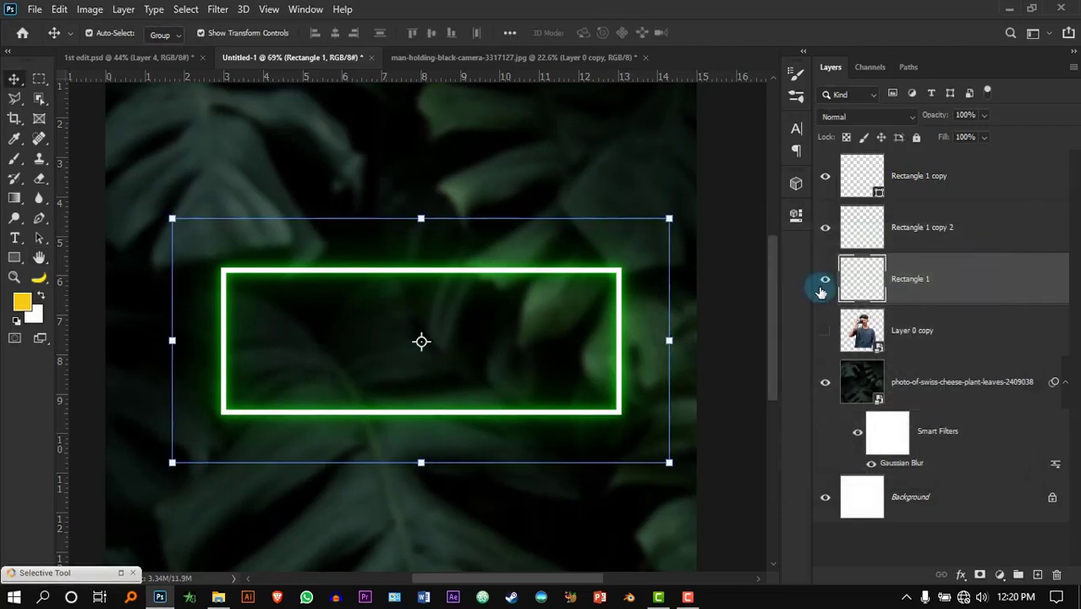
pyautogui.scroll(4, 257, 273)
# Duplicate Rectangle 1 copy 2 and Rectangle 1 into copies 3 and 4, then deselect all layers
pyautogui.scroll(-4, 197, 268)
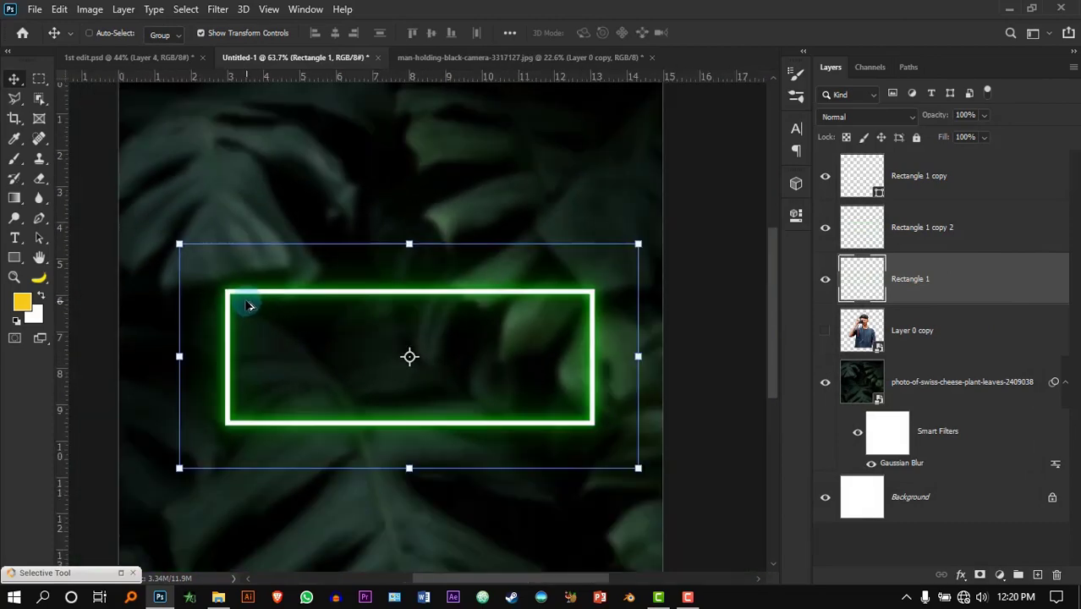
pyautogui.click(925, 322)
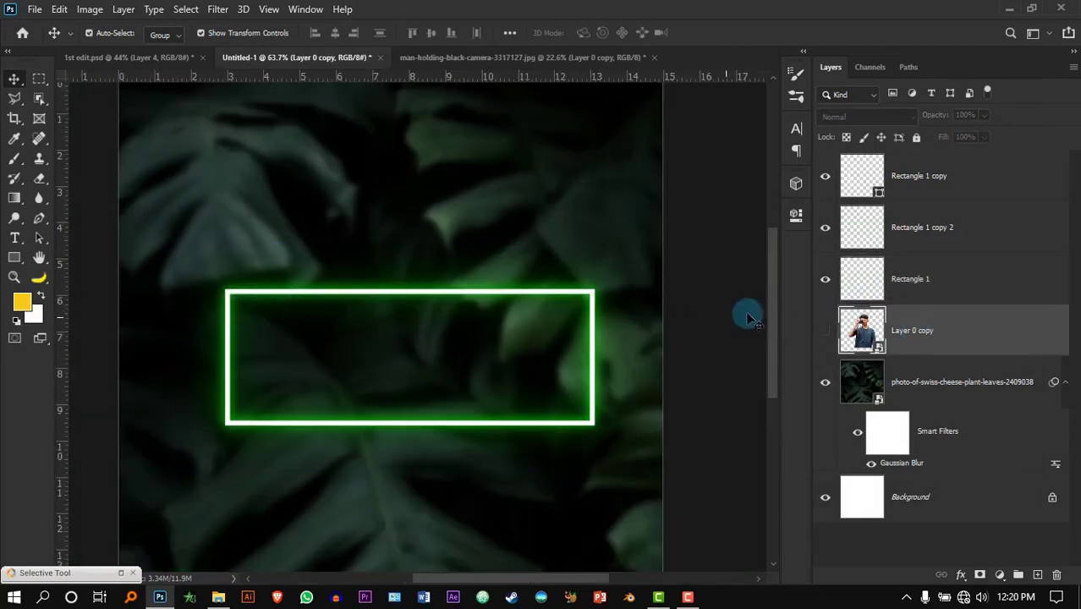
pyautogui.click(916, 270)
pyautogui.click(928, 241)
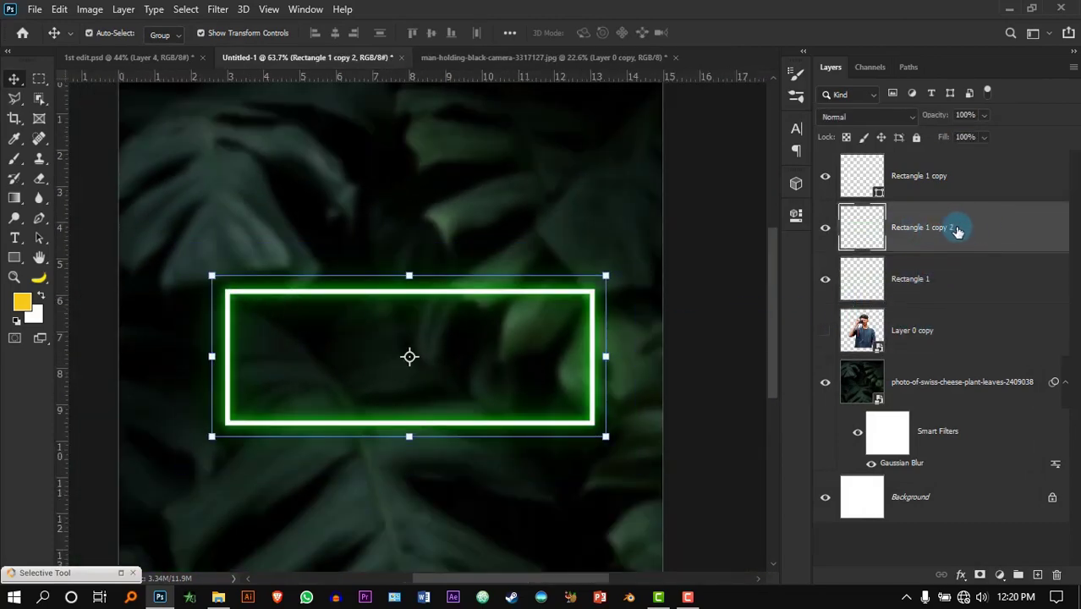
pyautogui.hotkey('ctrl', 'j')
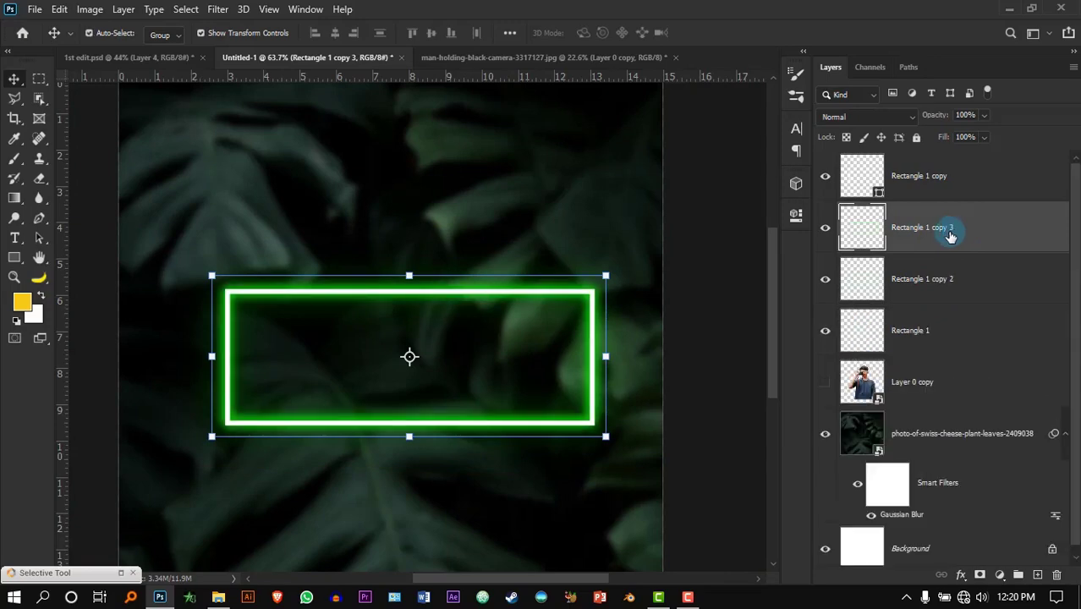
pyautogui.scroll(4, 531, 304)
pyautogui.scroll(-5, 526, 320)
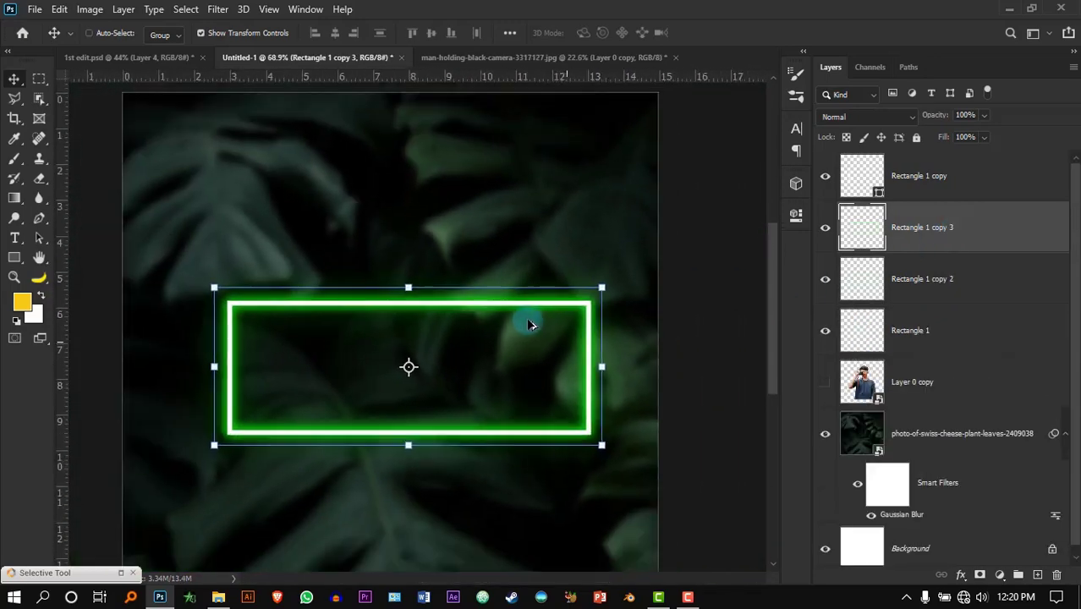
pyautogui.click(917, 330)
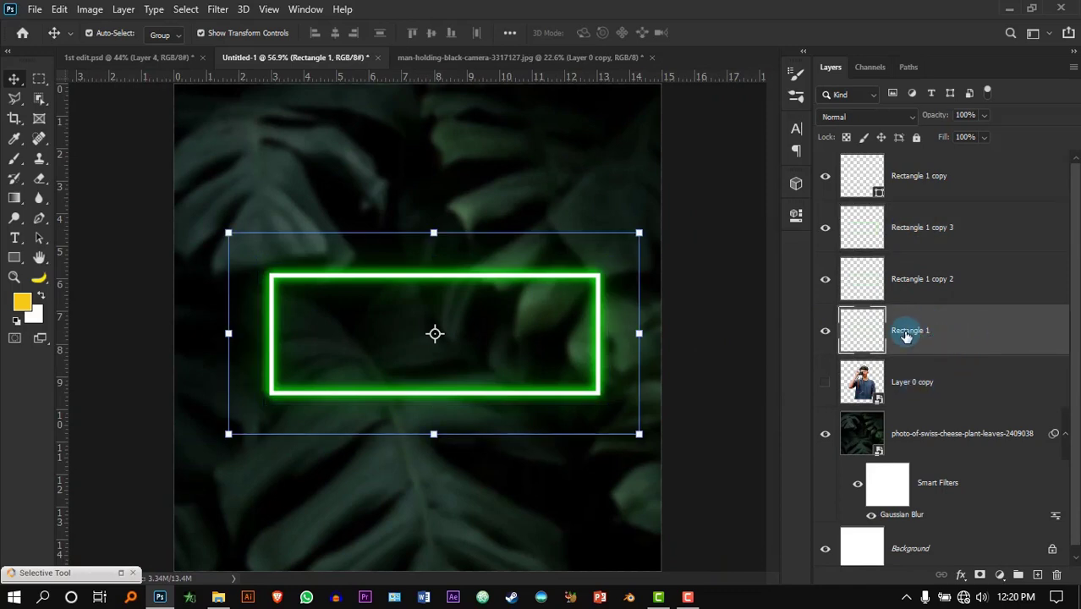
pyautogui.hotkey('ctrl', 'j')
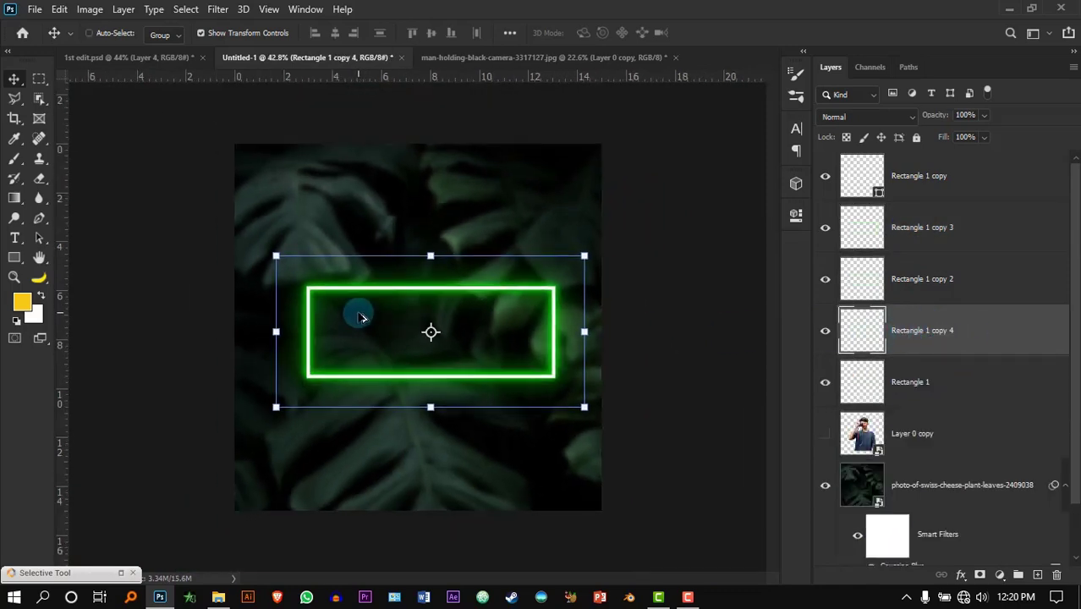
pyautogui.hotkey('ctrl', 'alt', 'shift', 'a')
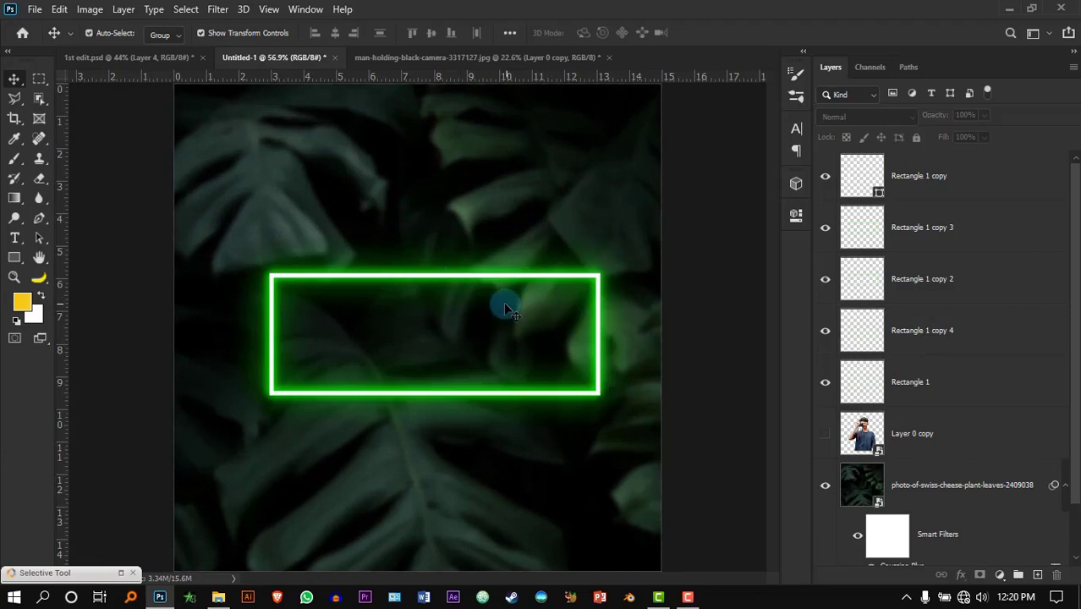
# Try shifting the white frame, then undo it back to its original position
pyautogui.scroll(5, 279, 271)
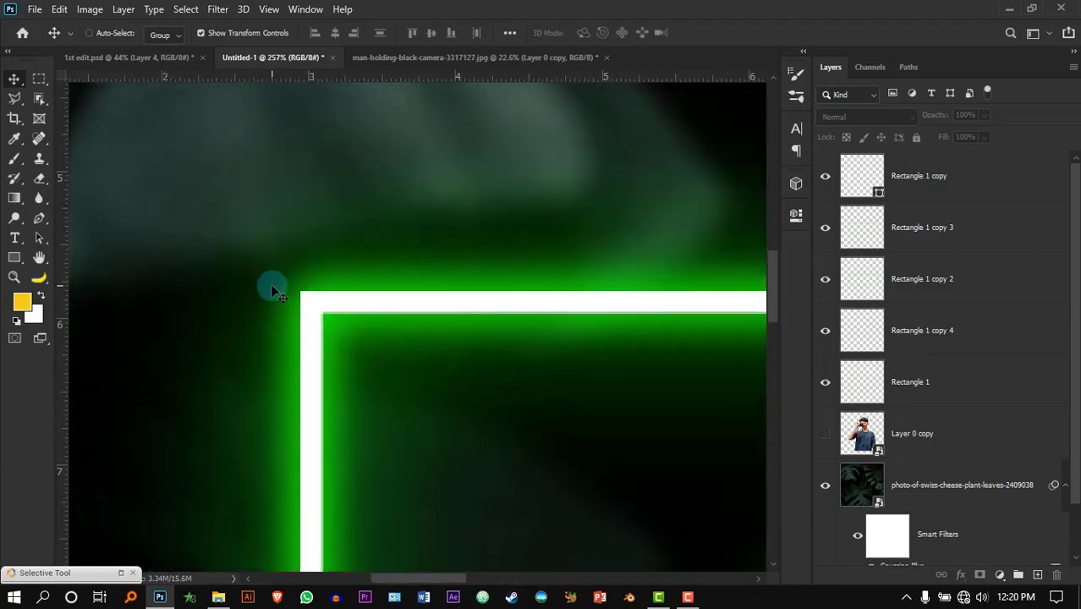
pyautogui.scroll(2, 335, 304)
pyautogui.moveTo(336, 304); pyautogui.dragTo(332, 204)
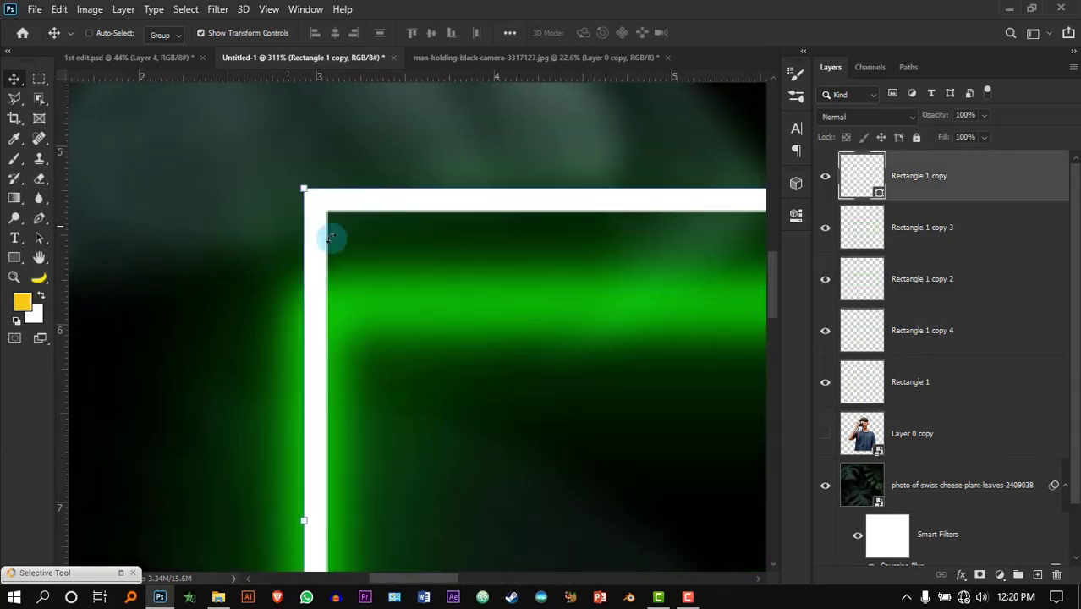
pyautogui.hotkey('ctrl', 'z')
pyautogui.moveTo(357, 309); pyautogui.dragTo(297, 262)
pyautogui.hotkey('ctrl', 'z')
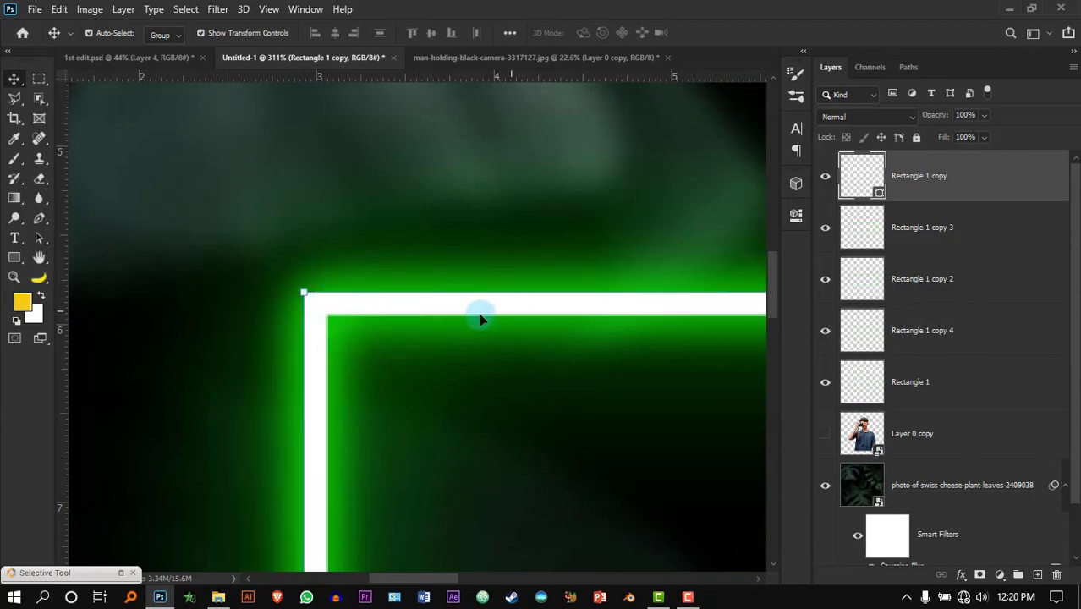
pyautogui.hotkey('ctrl', 'shift', 'z')
pyautogui.hotkey('ctrl', 'z')
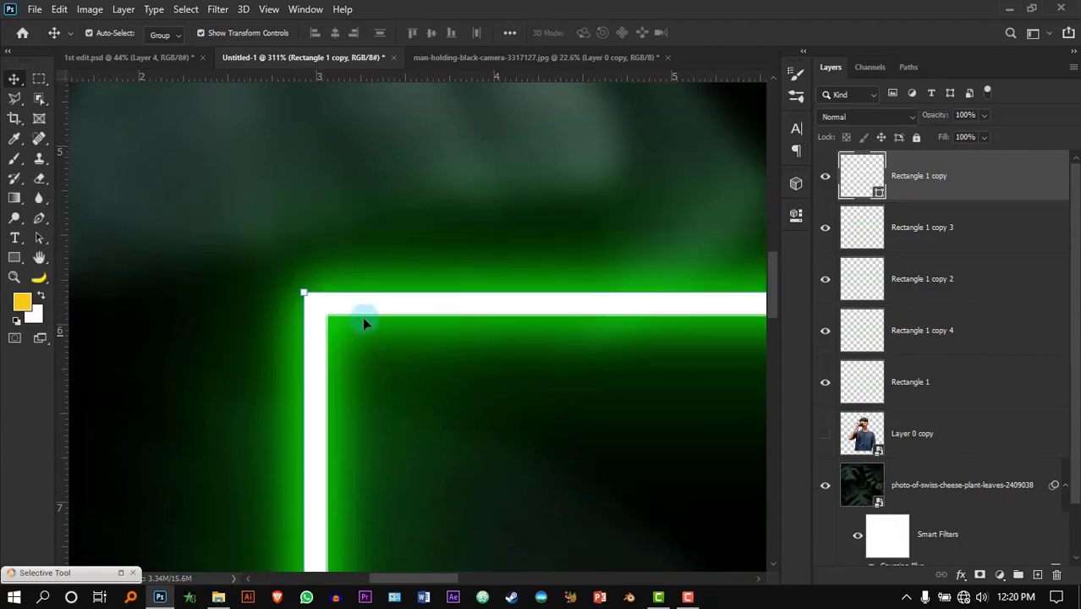
pyautogui.scroll(-2, 306, 321)
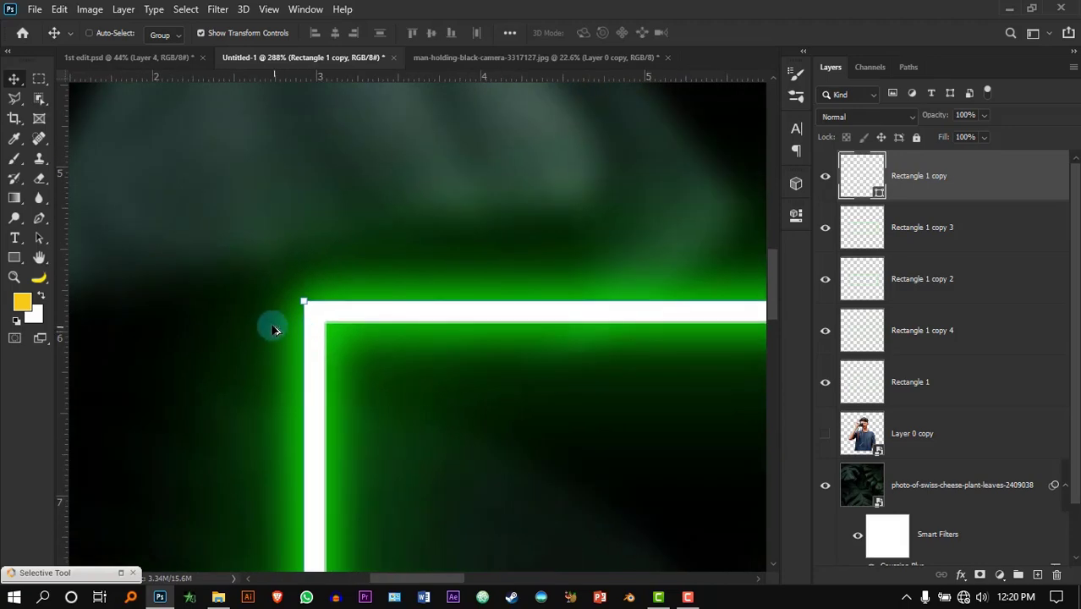
# Rasterize the Rectangle 1 copy white frame layer and check its visibility
pyautogui.rightClick(991, 171)
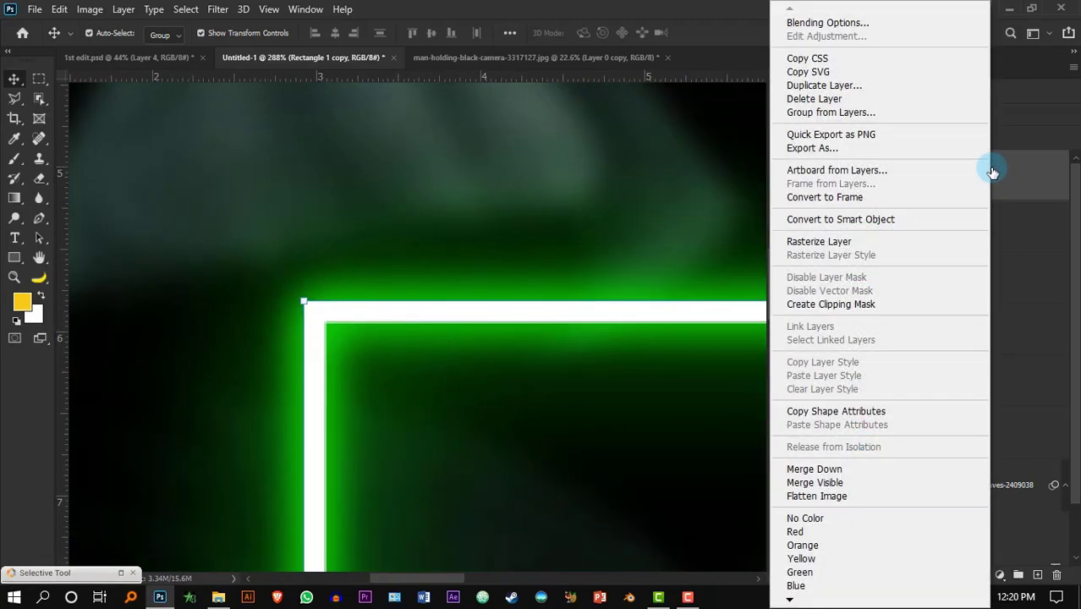
pyautogui.click(880, 242)
pyautogui.moveTo(867, 172); pyautogui.dragTo(882, 174)
pyautogui.click(826, 175)
pyautogui.click(825, 175)
# Apply a Gaussian Blur to the white frame with a radius of about 1.2 pixels
pyautogui.click(218, 12)
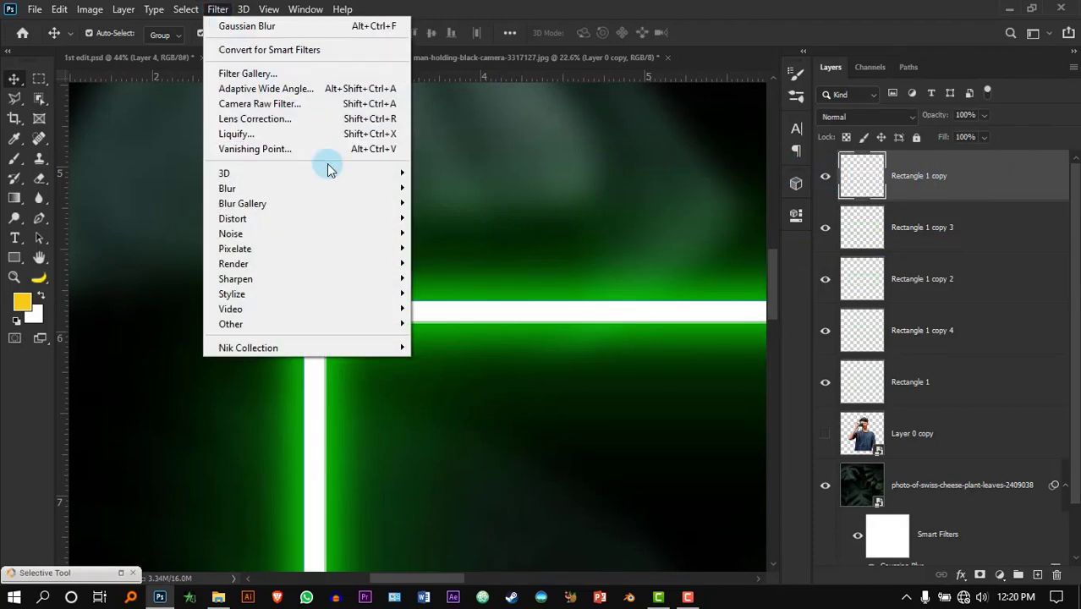
pyautogui.moveTo(340, 188)
pyautogui.click(466, 256)
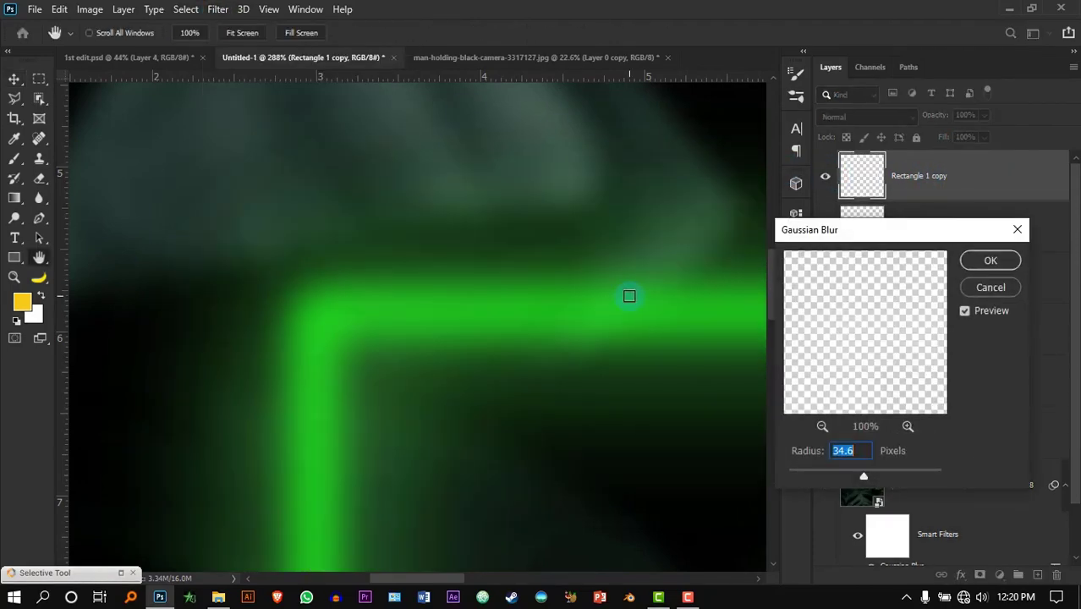
pyautogui.moveTo(835, 470); pyautogui.dragTo(800, 477)
# Confirm the slight Gaussian Blur on the white frame
pyautogui.click(981, 261)
pyautogui.scroll(-8, 289, 241)
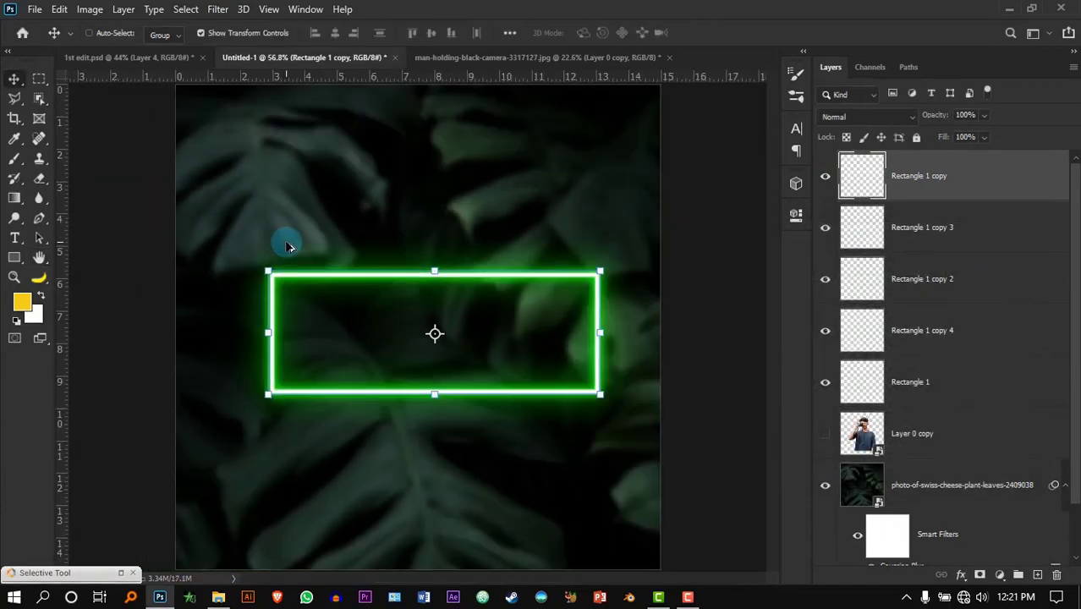
pyautogui.scroll(-2, 359, 350)
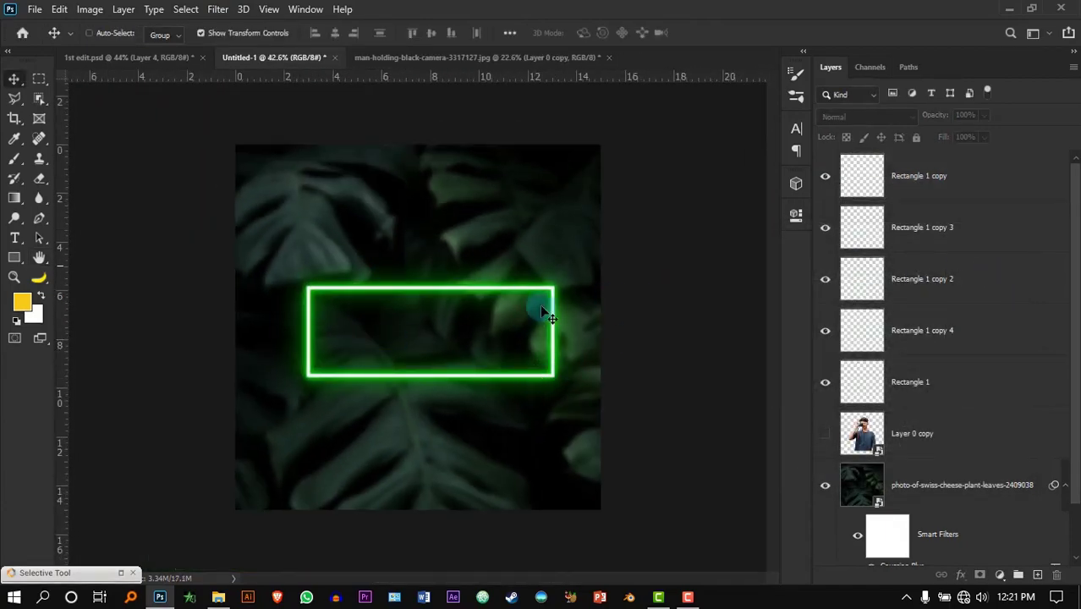
pyautogui.scroll(1, 521, 330)
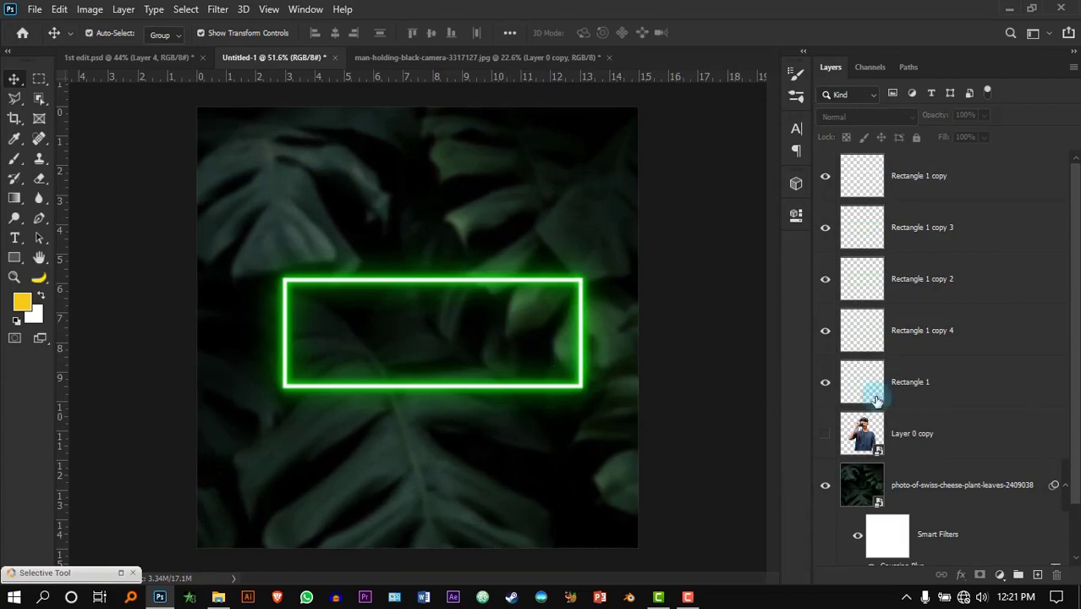
# Convert the five Rectangle layers into one smart object and Alt-drag a second copy
pyautogui.click(947, 381)
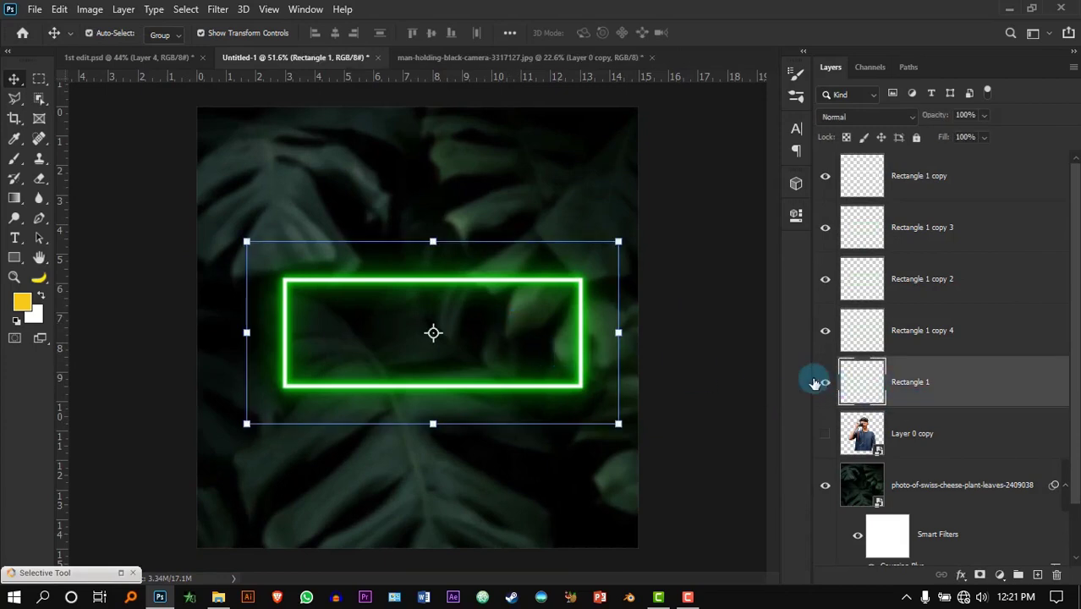
pyautogui.keyDown('shift'); pyautogui.click(936, 180); pyautogui.keyUp('shift')
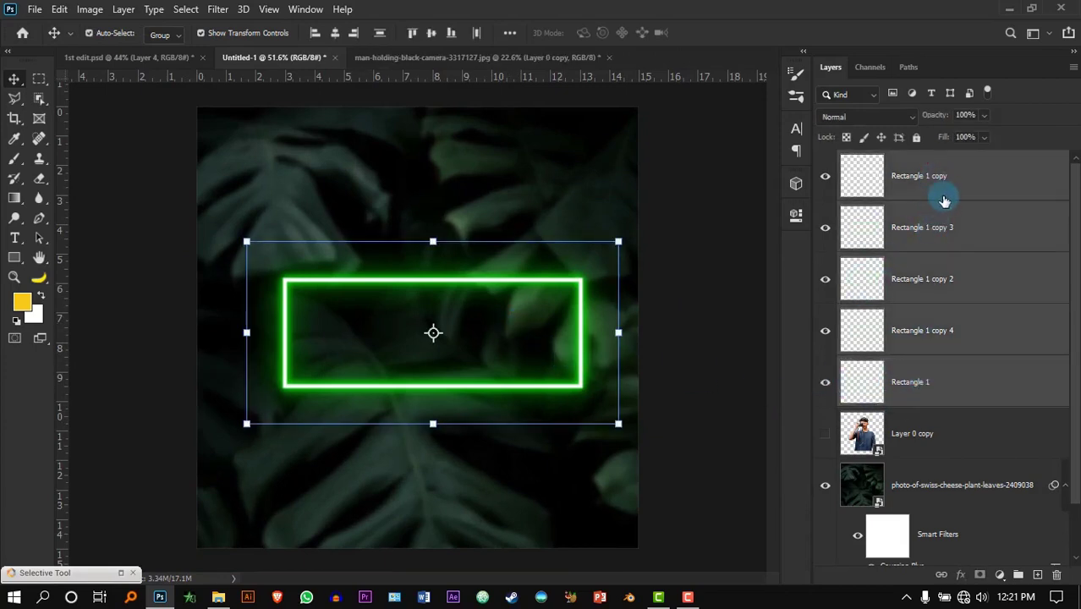
pyautogui.rightClick(1004, 177)
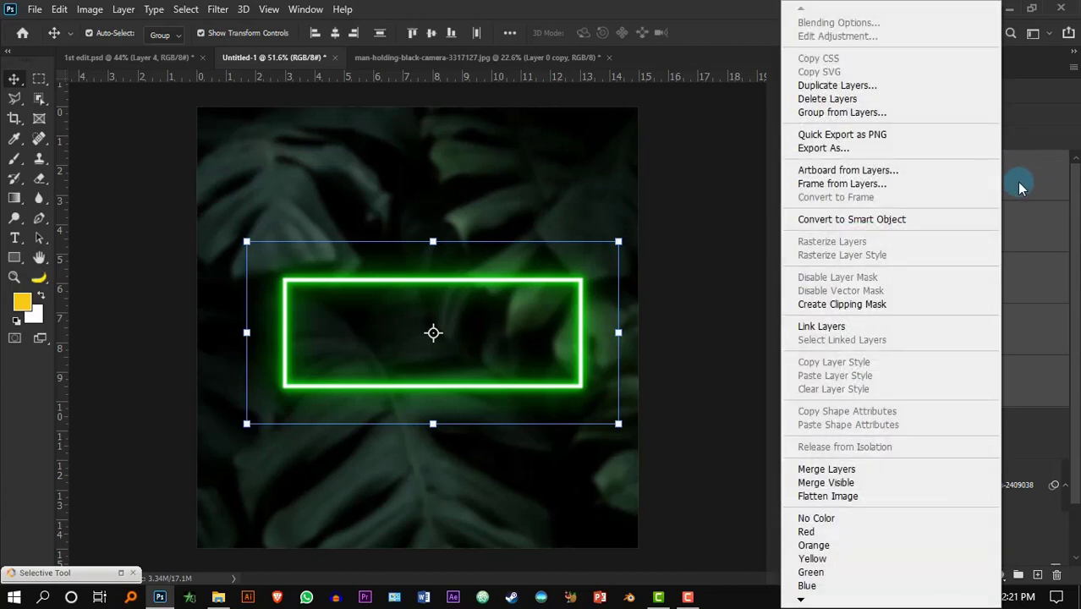
pyautogui.click(896, 222)
pyautogui.moveTo(465, 287); pyautogui.dragTo(476, 233)
# Duplicate Rectangle 1 copy 2 upward as a third neon frame above the others
pyautogui.click(863, 485)
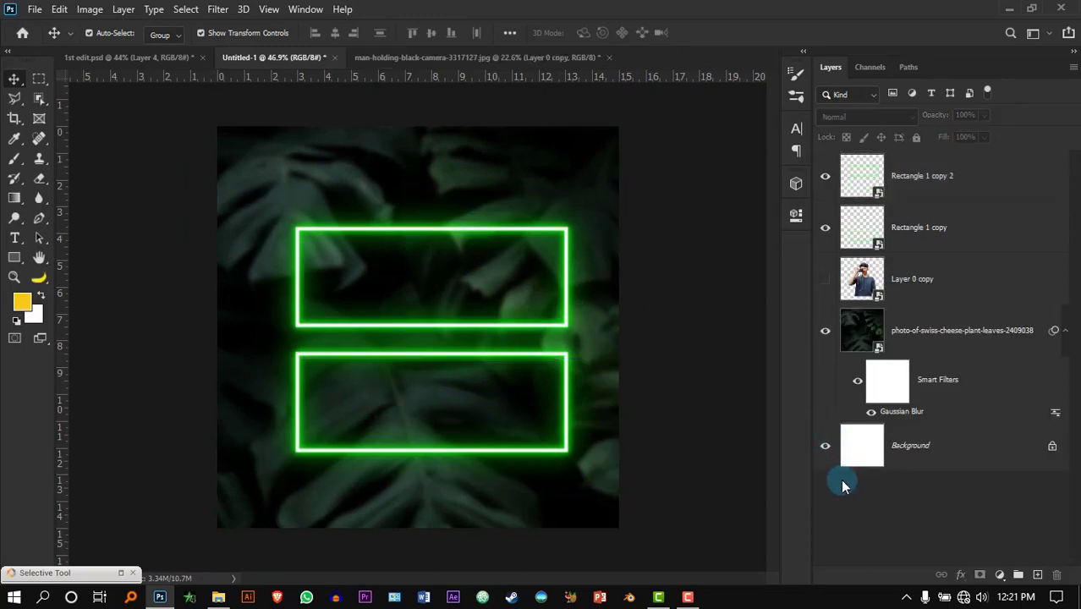
pyautogui.scroll(-3, 447, 303)
pyautogui.scroll(3, 461, 326)
pyautogui.scroll(-2, 465, 322)
pyautogui.click(494, 323)
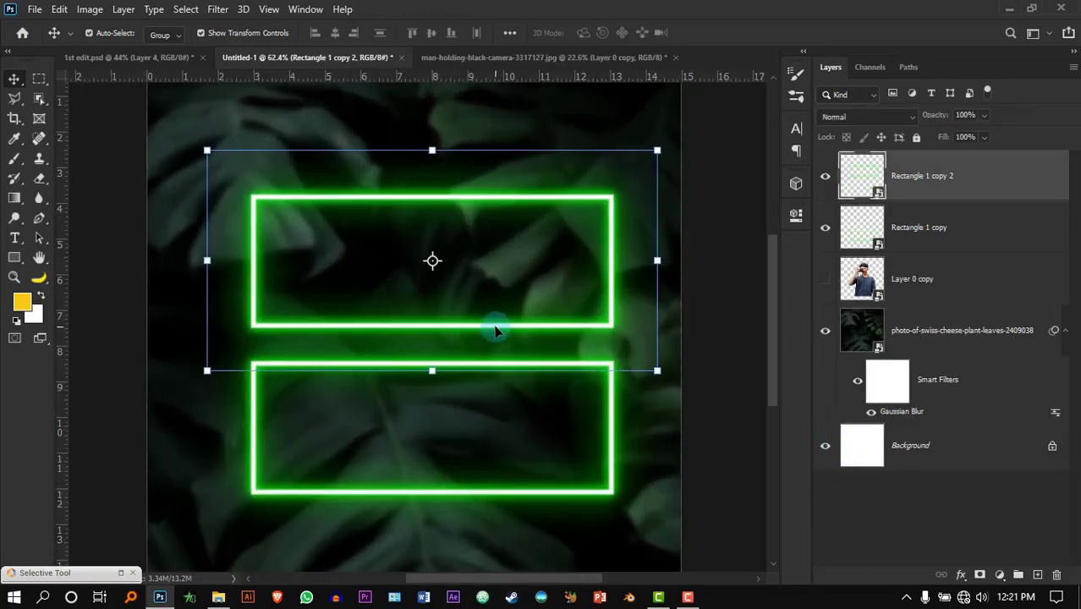
pyautogui.scroll(3, 496, 325)
pyautogui.moveTo(495, 325); pyautogui.dragTo(497, 195)
# Nudge the middle frame down slightly with Ctrl+T and the Down arrow
pyautogui.scroll(-3, 542, 296)
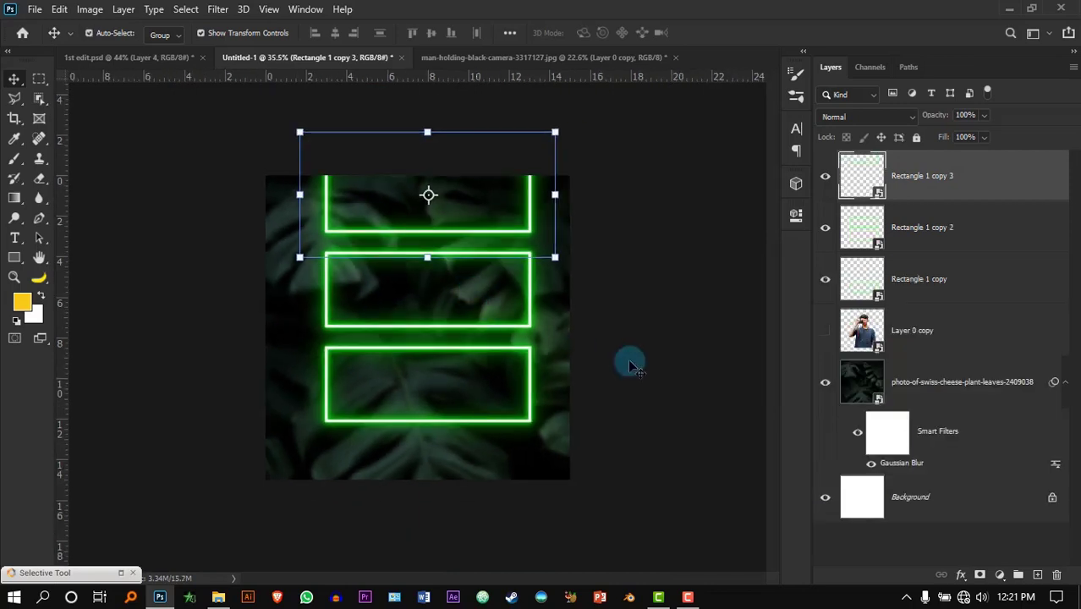
pyautogui.scroll(3, 474, 321)
pyautogui.moveTo(474, 325); pyautogui.dragTo(477, 328)
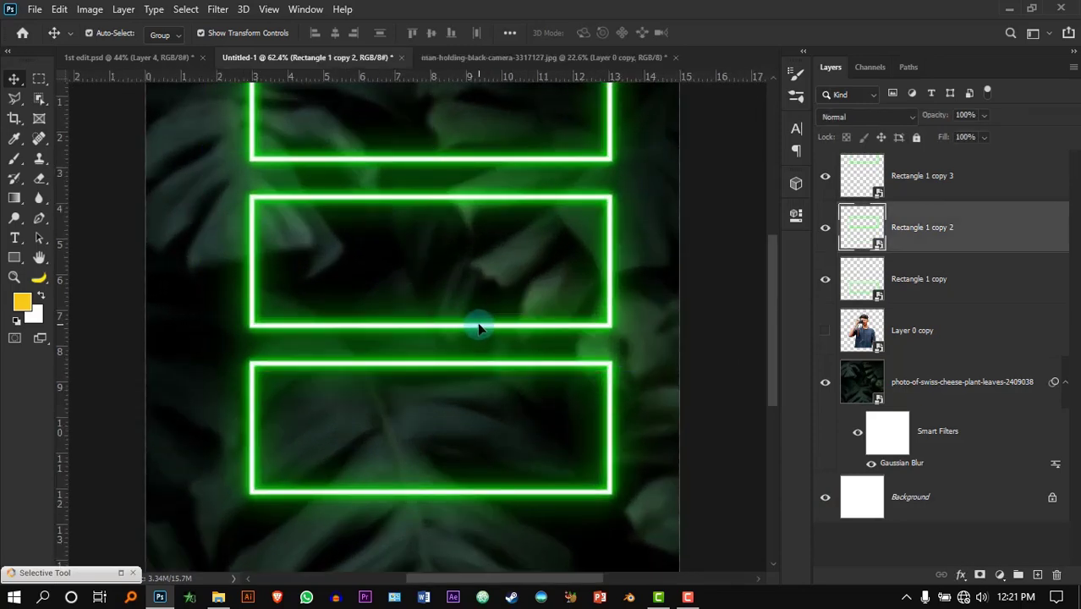
pyautogui.hotkey('ctrl', 't')
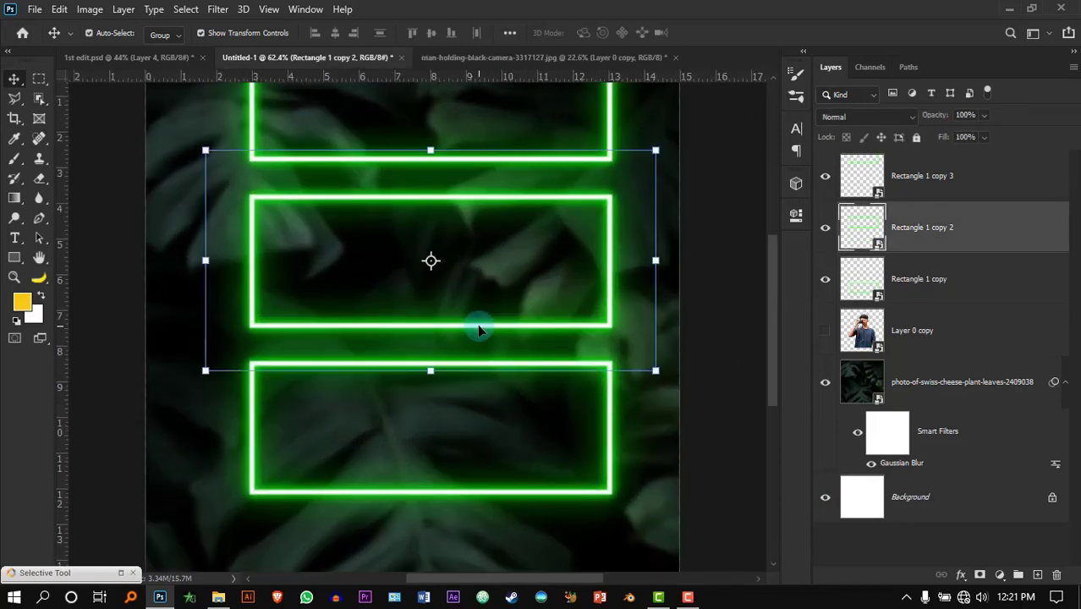
pyautogui.press('Down')
pyautogui.press('Down')
pyautogui.press('Down')
pyautogui.press('Down')
pyautogui.press('Down')
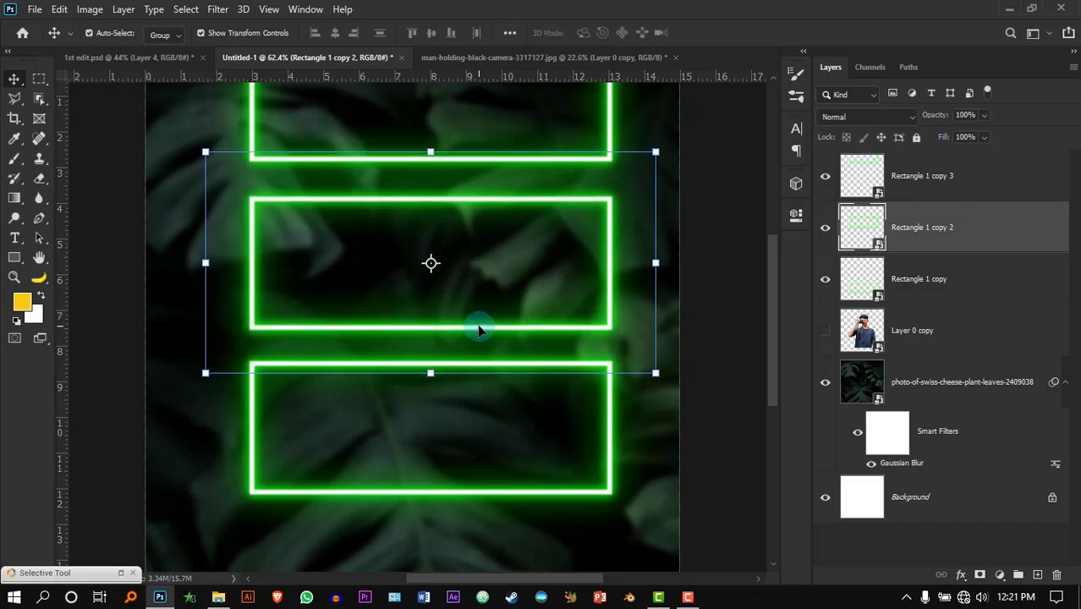
# Select all three frame layers and move them down together
pyautogui.scroll(-2, 673, 346)
pyautogui.click(674, 345)
pyautogui.click(914, 279)
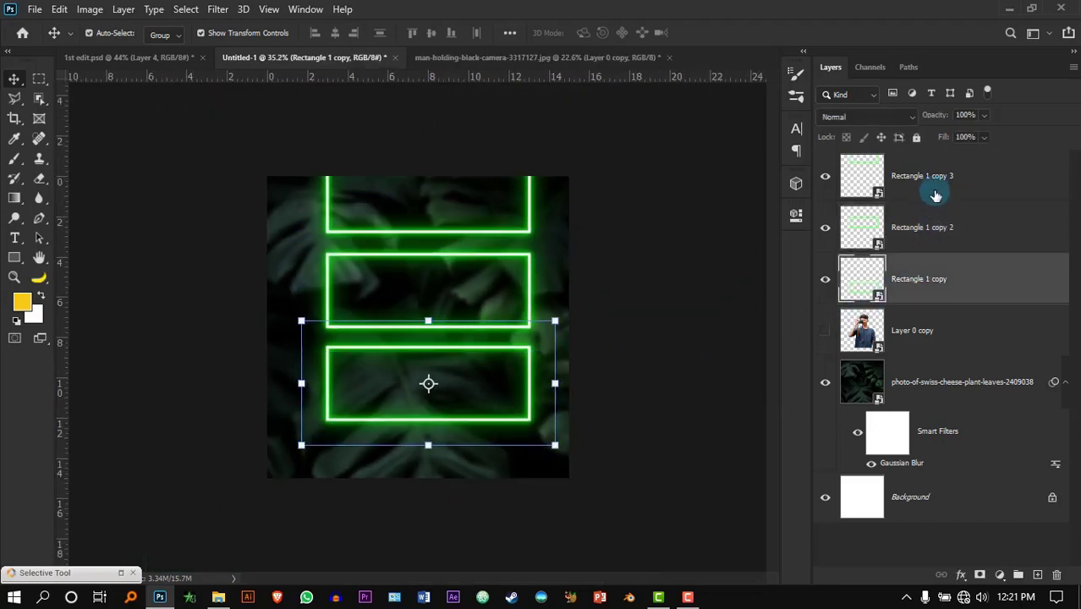
pyautogui.keyDown('shift'); pyautogui.click(864, 195); pyautogui.keyUp('shift')
pyautogui.moveTo(528, 200); pyautogui.dragTo(524, 233)
# Try scaling, moving and rotating the three frames, then cancel the transform
pyautogui.scroll(1, 554, 160)
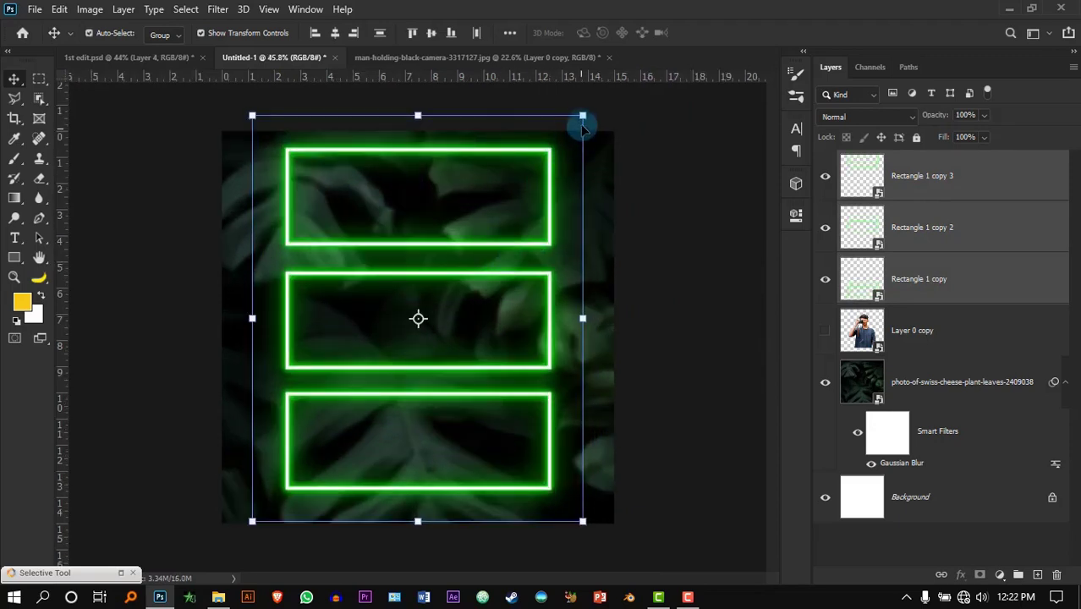
pyautogui.moveTo(584, 115); pyautogui.dragTo(517, 197)
pyautogui.moveTo(492, 268); pyautogui.dragTo(526, 230)
pyautogui.moveTo(560, 129); pyautogui.dragTo(392, 148)
pyautogui.moveTo(433, 237); pyautogui.dragTo(437, 264)
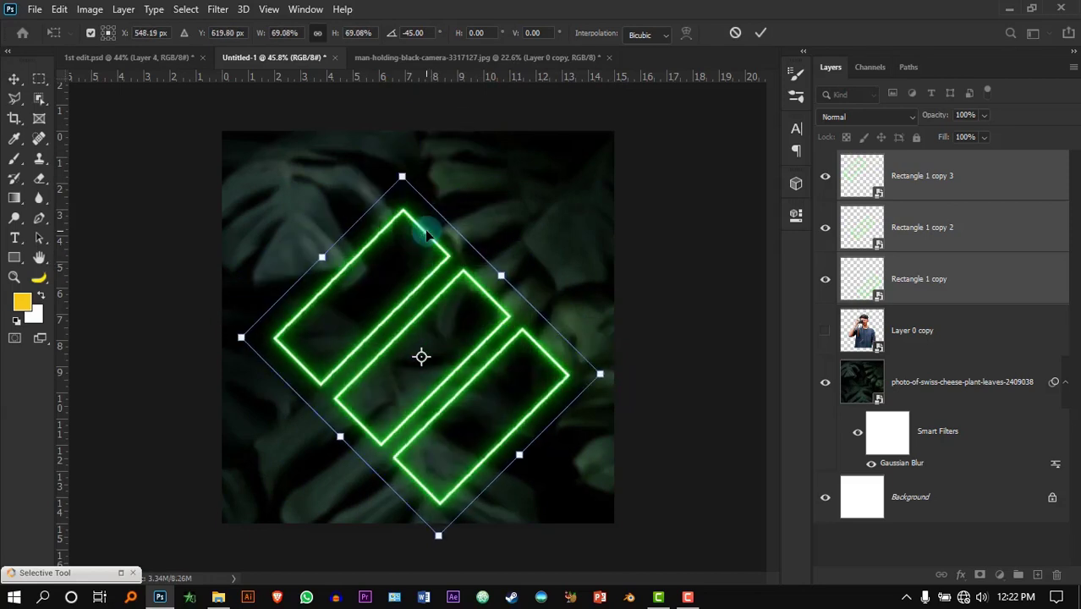
pyautogui.click(735, 36)
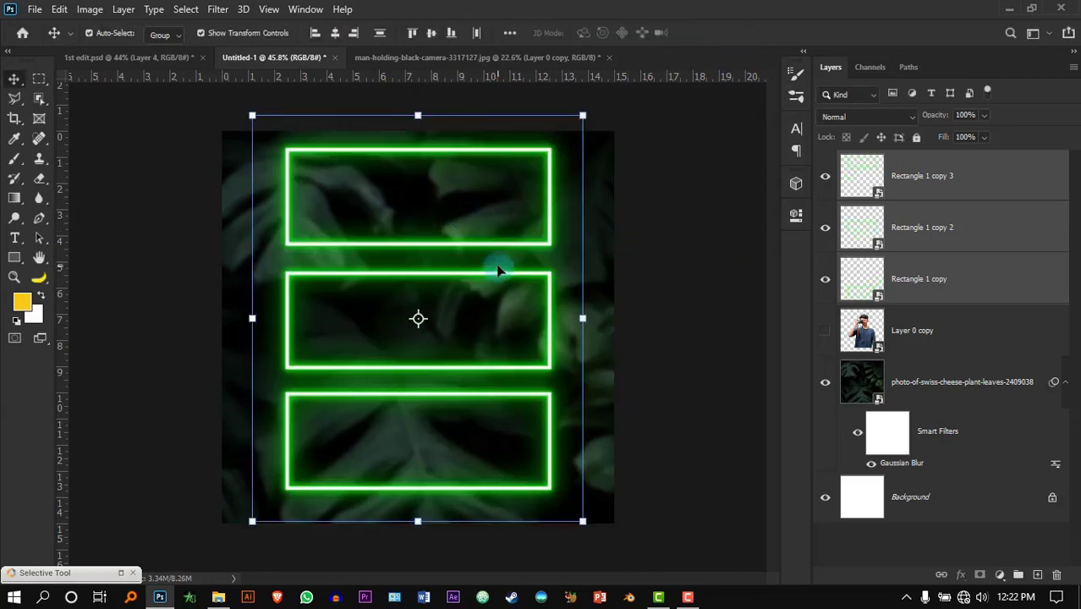
# Scale the frames to about 78% height, rotate −45°, centre them, and show Layer 0 copy
pyautogui.click(419, 117)
pyautogui.moveTo(418, 115); pyautogui.dragTo(450, 194)
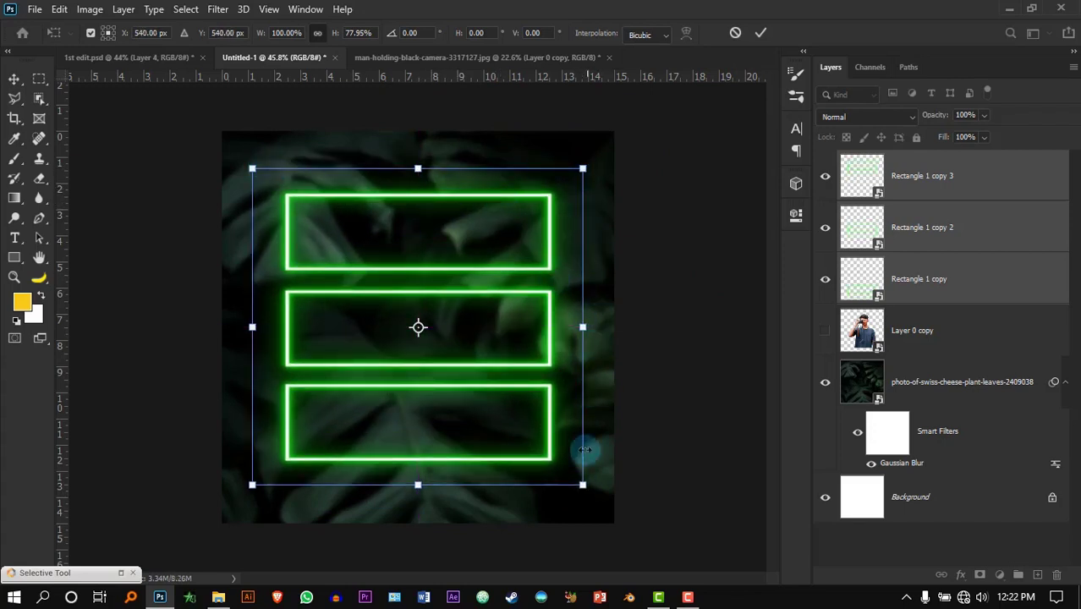
pyautogui.hotkey('ctrl', 'z')
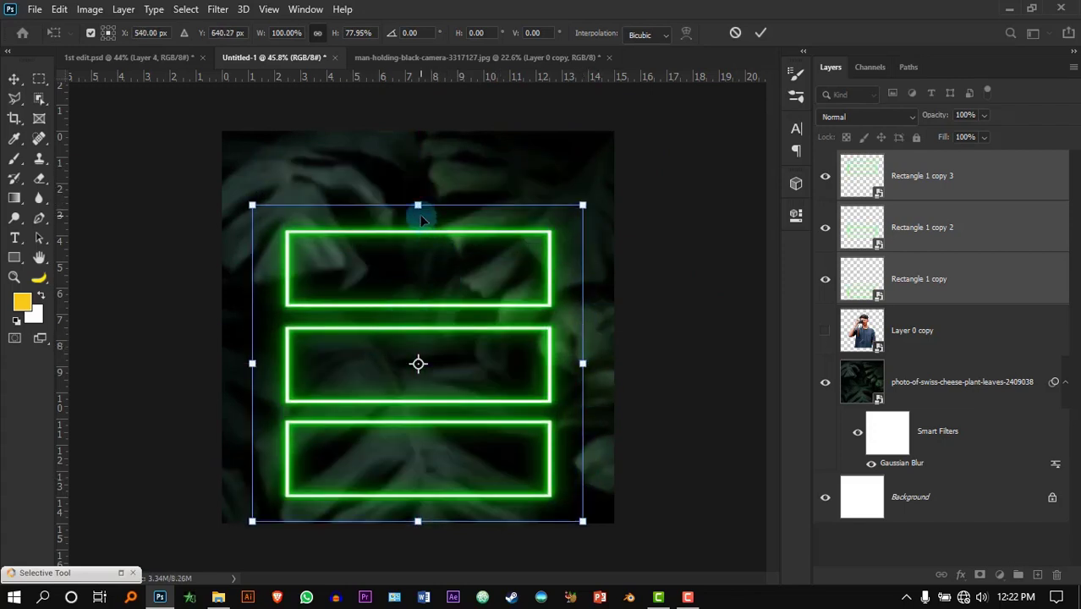
pyautogui.moveTo(438, 229); pyautogui.dragTo(440, 203)
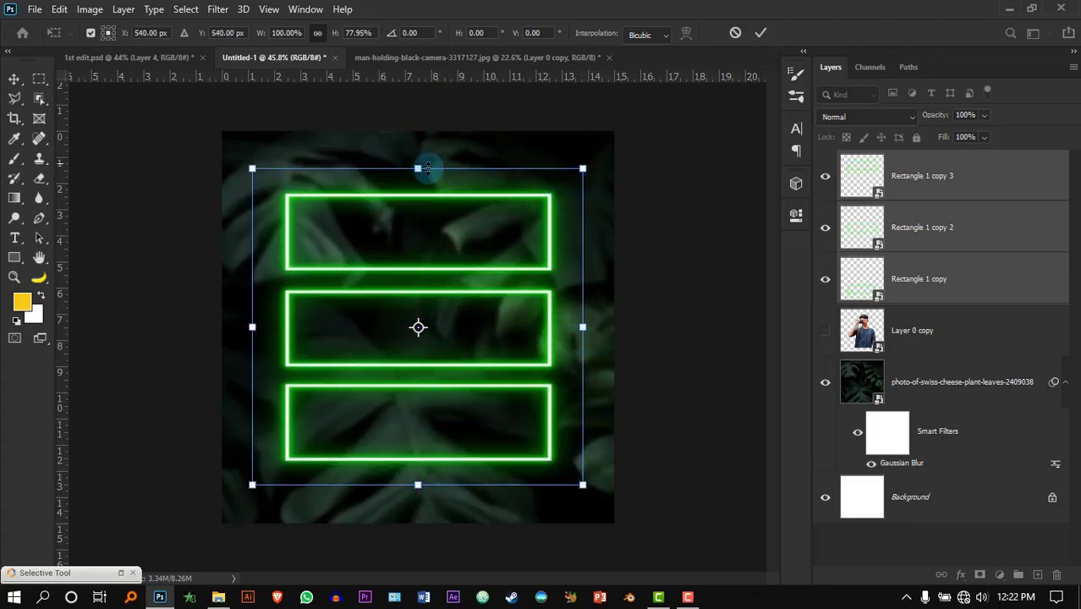
pyautogui.moveTo(600, 159); pyautogui.dragTo(421, 131)
pyautogui.moveTo(437, 243); pyautogui.dragTo(435, 240)
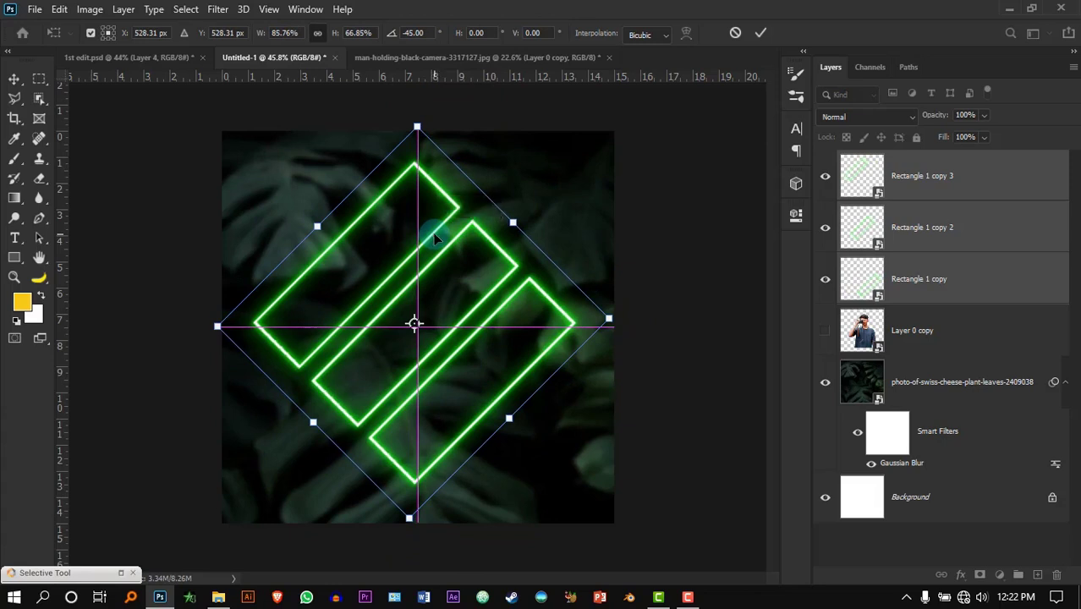
pyautogui.click(761, 36)
pyautogui.hotkey('ctrl', '0')
pyautogui.click(825, 330)
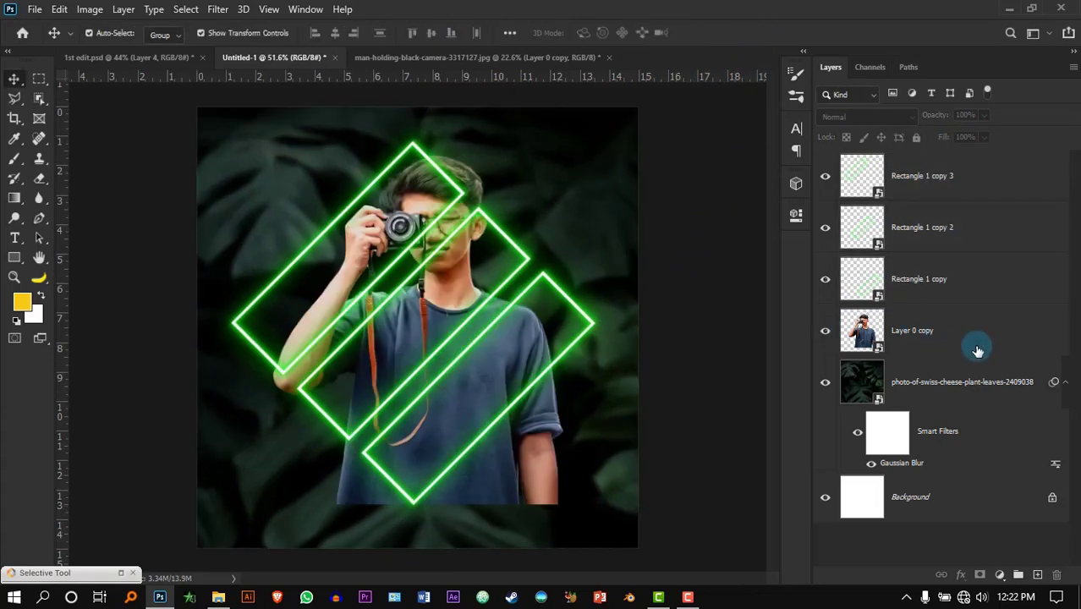
# Place Layer 0 copy above Rectangle 1 copy 2 and copy 3, below Rectangle 1 copy
pyautogui.click(928, 341)
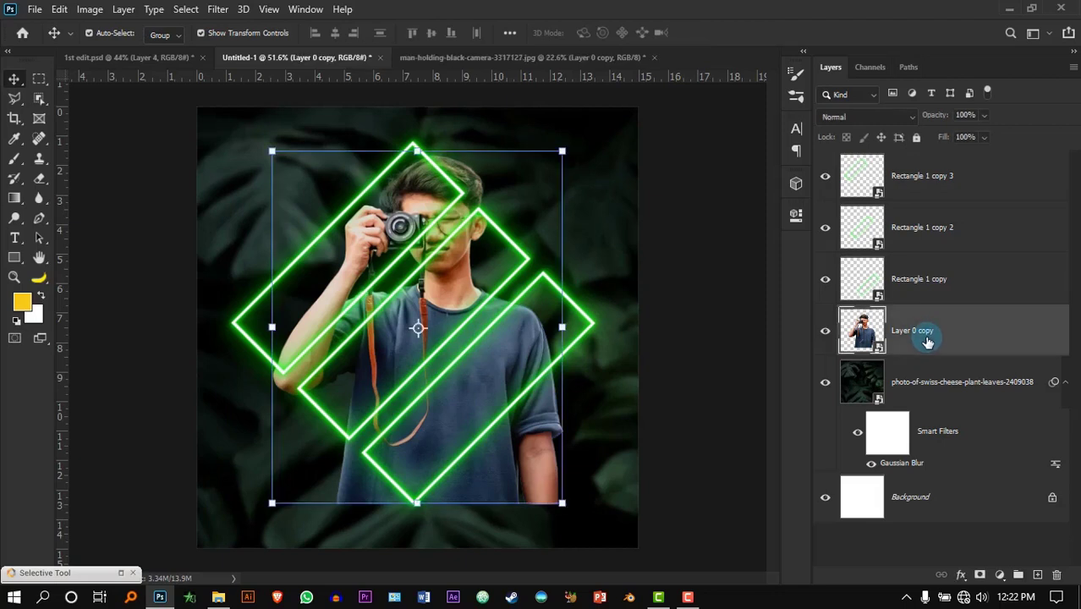
pyautogui.click(926, 286)
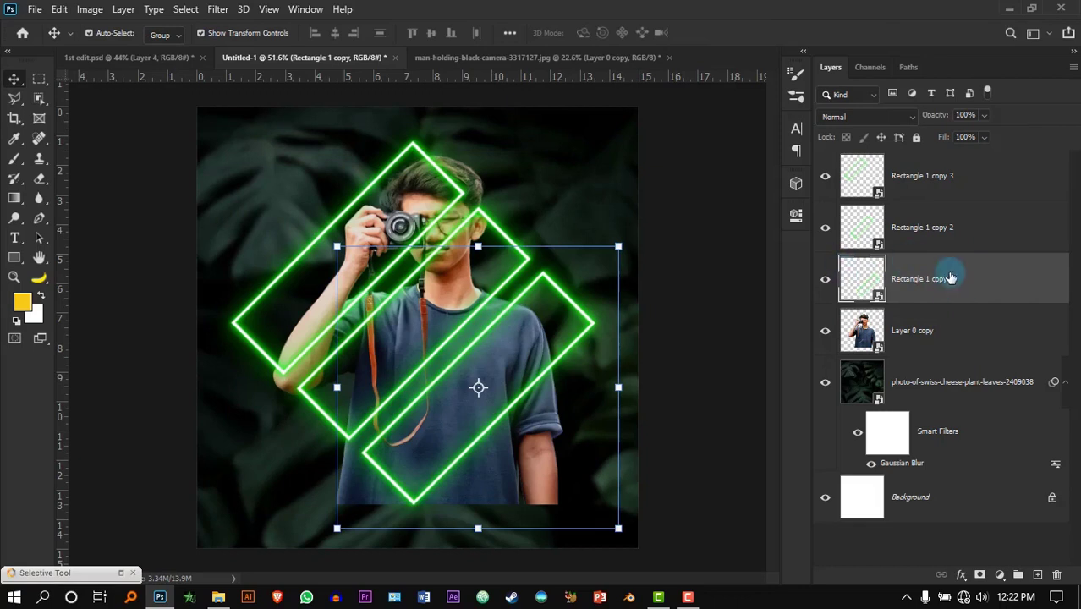
pyautogui.click(948, 319)
pyautogui.moveTo(948, 319); pyautogui.dragTo(948, 273)
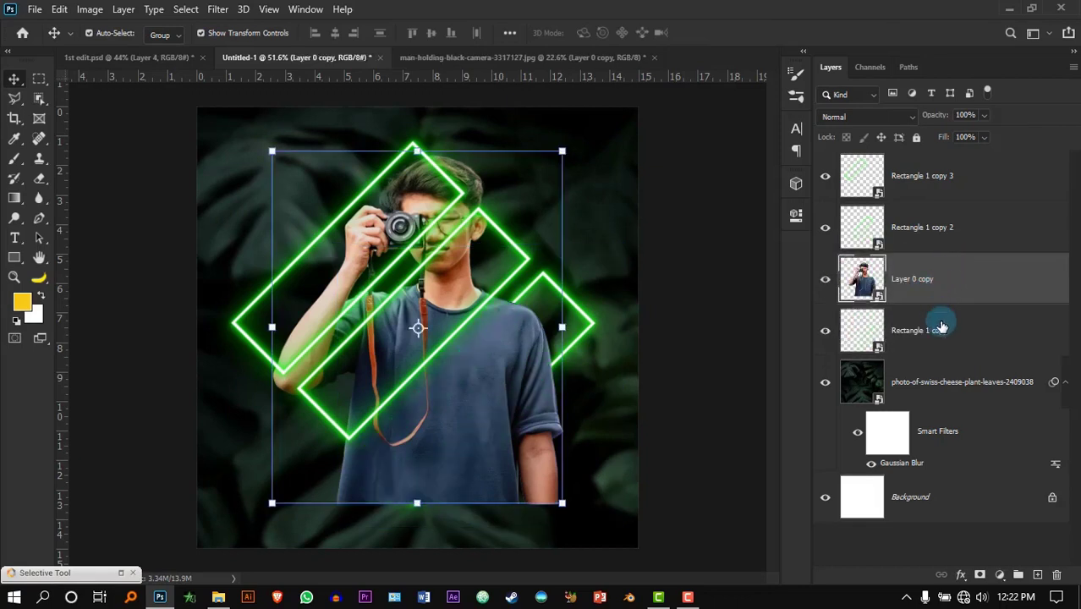
pyautogui.click(913, 227)
pyautogui.keyDown('shift'); pyautogui.click(953, 174); pyautogui.keyUp('shift')
pyautogui.moveTo(953, 174)
pyautogui.mouseDown()
pyautogui.moveTo(953, 314)
pyautogui.moveTo(931, 345)
pyautogui.moveTo(968, 321)
pyautogui.moveTo(953, 160)
pyautogui.mouseUp()
pyautogui.click(702, 369)
# Restack the man layer directly below Rectangle 1 copy 3
pyautogui.scroll(2, 379, 345)
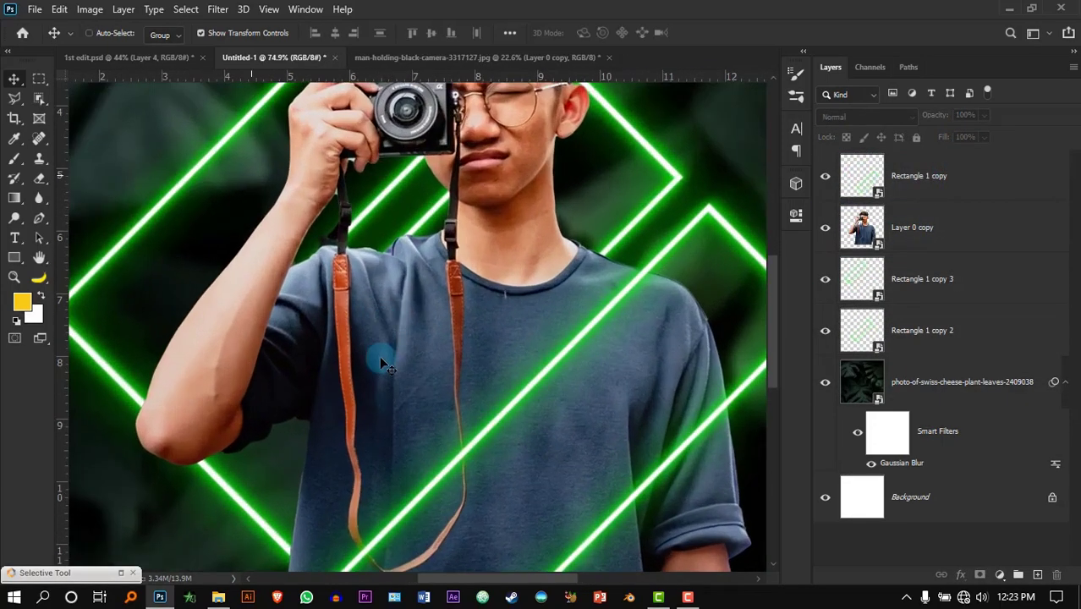
pyautogui.scroll(-1, 363, 404)
pyautogui.scroll(2, 269, 286)
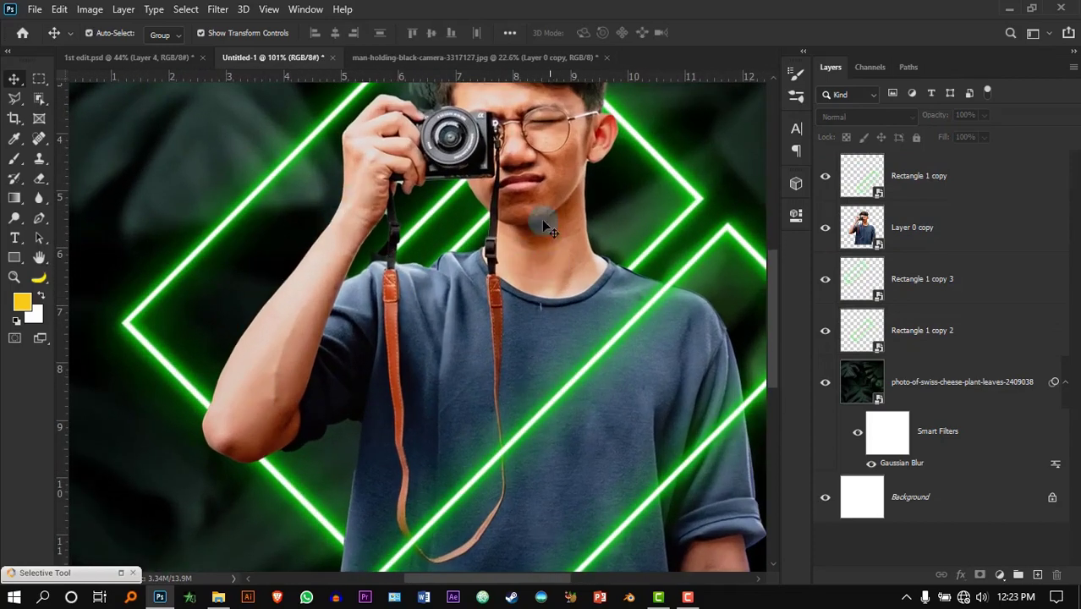
pyautogui.scroll(-1, 678, 409)
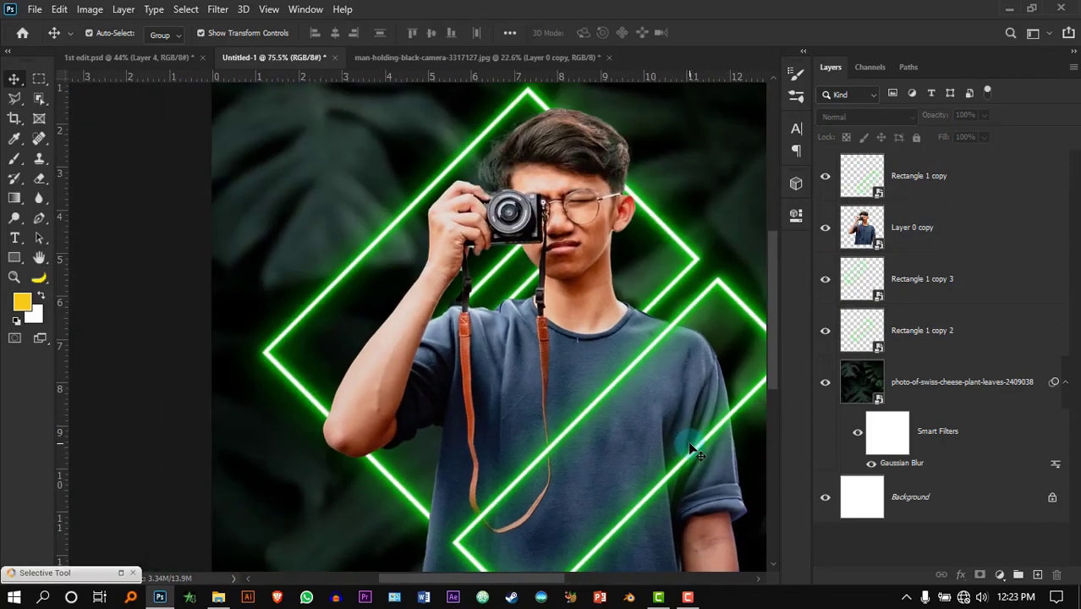
pyautogui.scroll(2, 692, 447)
pyautogui.scroll(-3, 651, 377)
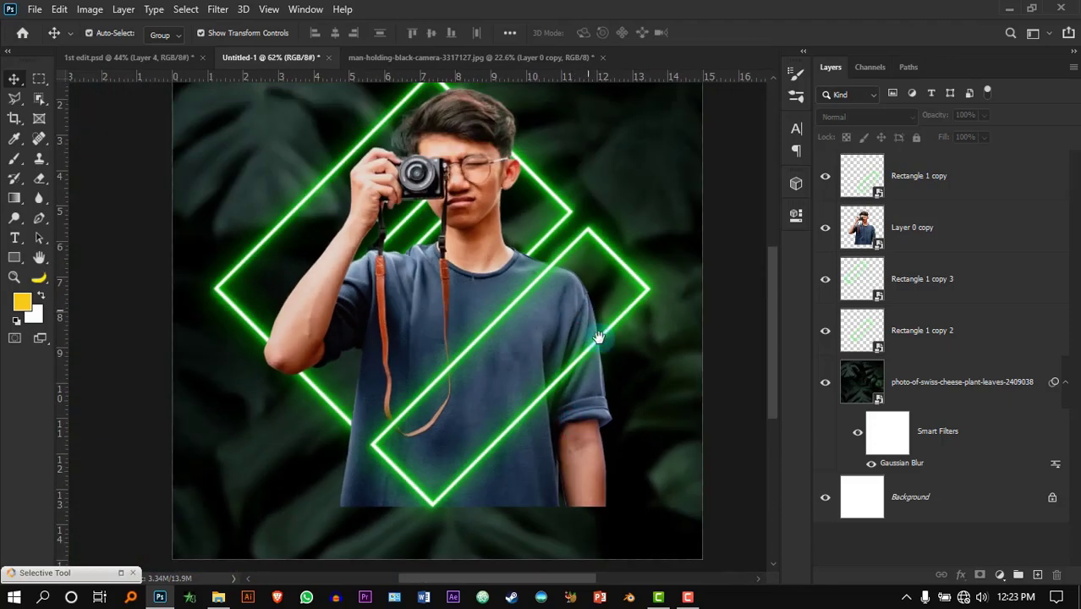
pyautogui.moveTo(598, 338); pyautogui.dragTo(612, 401)
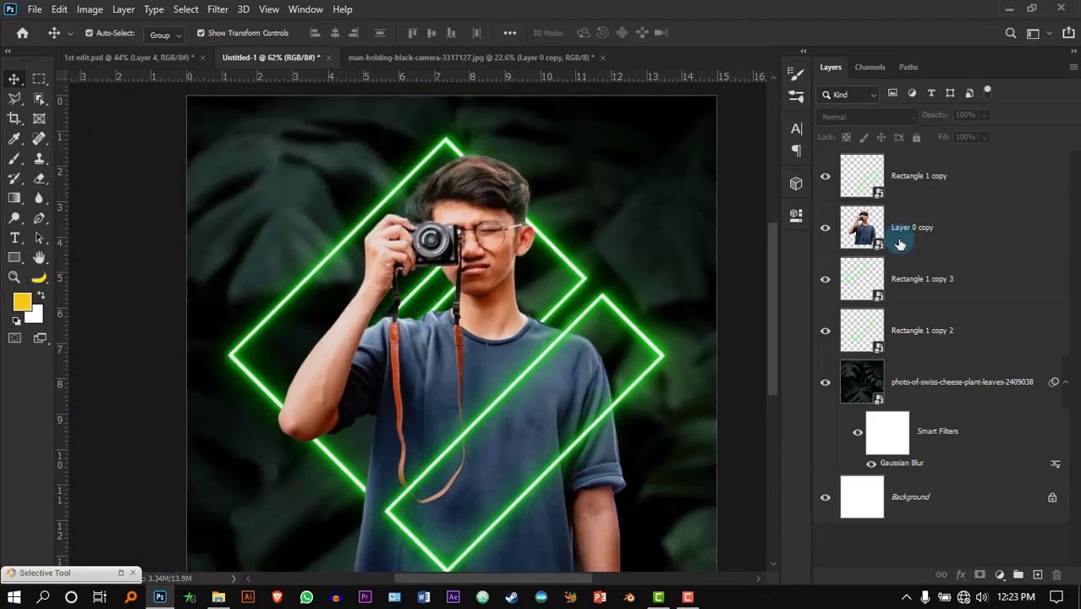
pyautogui.moveTo(946, 227)
pyautogui.mouseDown()
pyautogui.moveTo(948, 332)
pyautogui.moveTo(962, 214)
pyautogui.mouseUp()
# Move the man lower and left so he is centred among the frames, then deselect
pyautogui.scroll(-2, 456, 267)
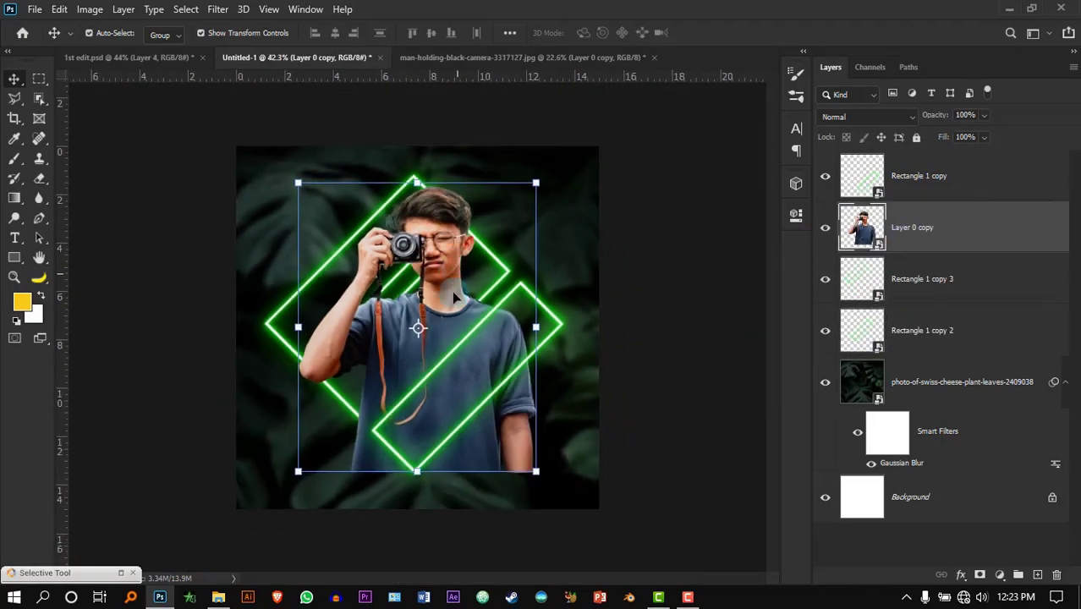
pyautogui.scroll(5, 490, 519)
pyautogui.scroll(-3, 519, 379)
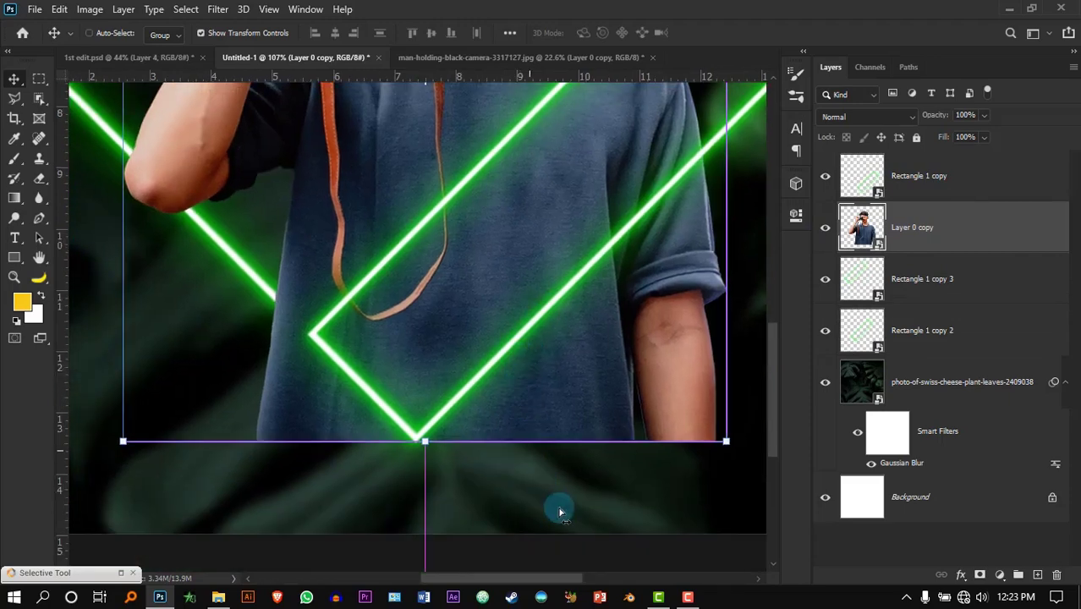
pyautogui.hscroll(-2, 608, 398)
pyautogui.moveTo(636, 405); pyautogui.dragTo(627, 423)
pyautogui.scroll(-4, 508, 446)
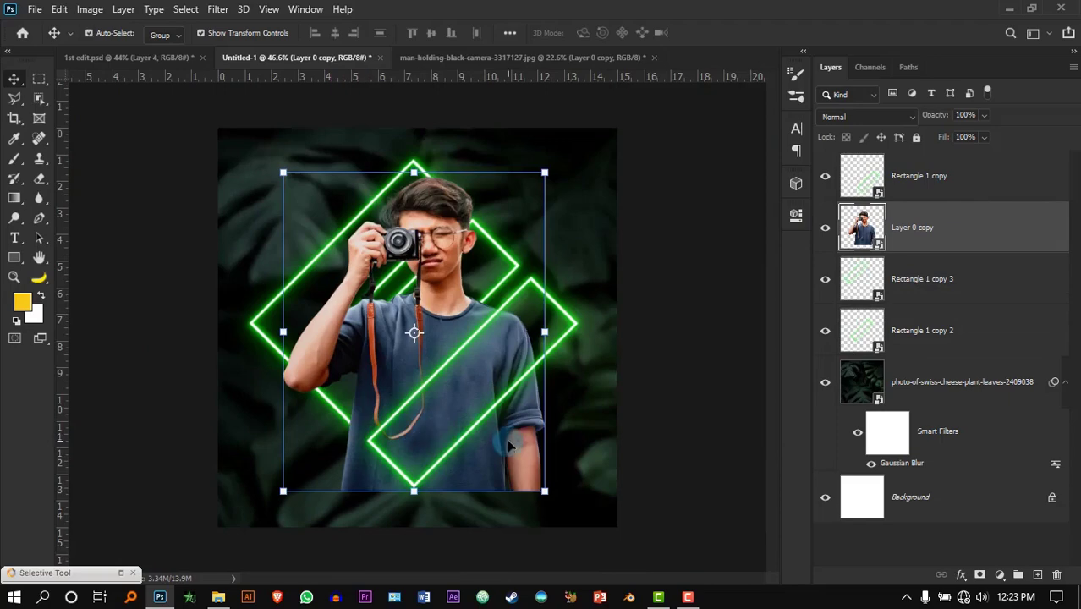
pyautogui.moveTo(499, 459)
pyautogui.mouseDown()
pyautogui.moveTo(464, 455)
pyautogui.moveTo(591, 451)
pyautogui.moveTo(437, 459)
pyautogui.moveTo(497, 458)
pyautogui.mouseUp()
pyautogui.hotkey('ctrl', '0')
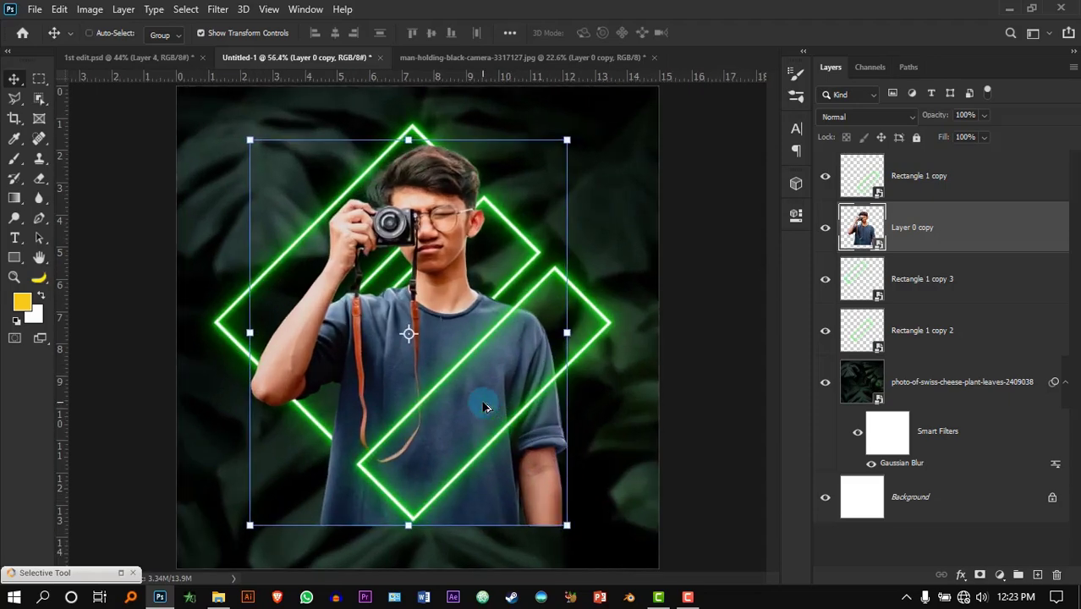
pyautogui.scroll(3, 461, 473)
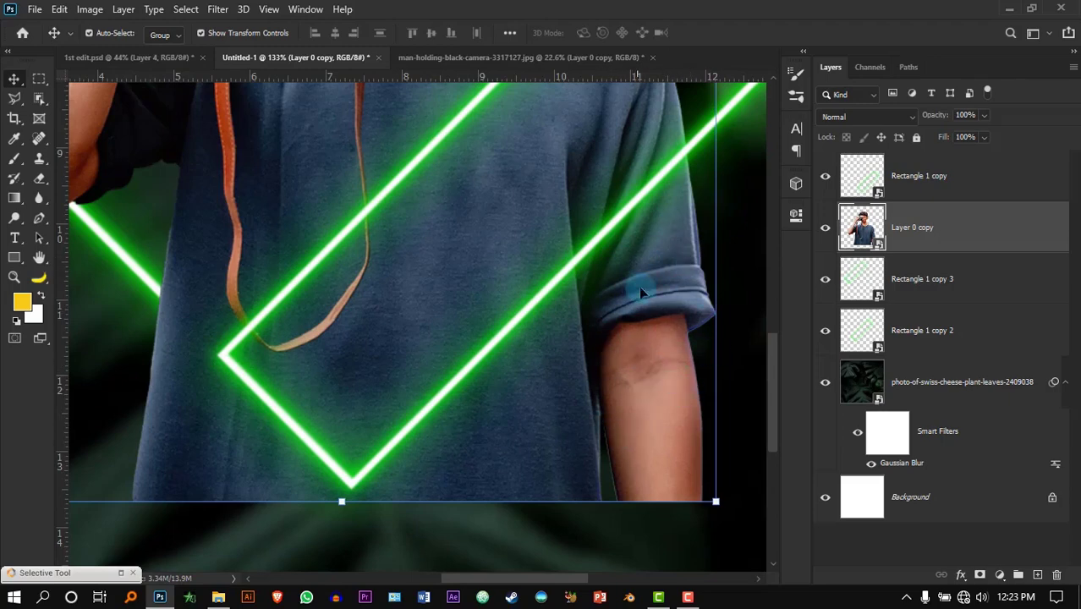
pyautogui.scroll(-3, 614, 355)
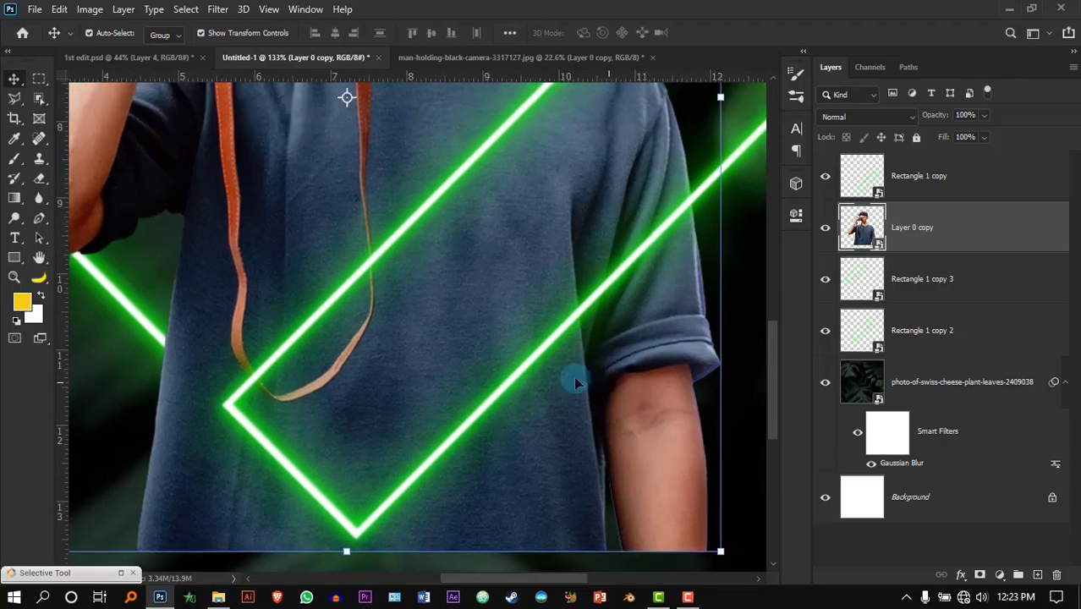
pyautogui.scroll(-2, 286, 370)
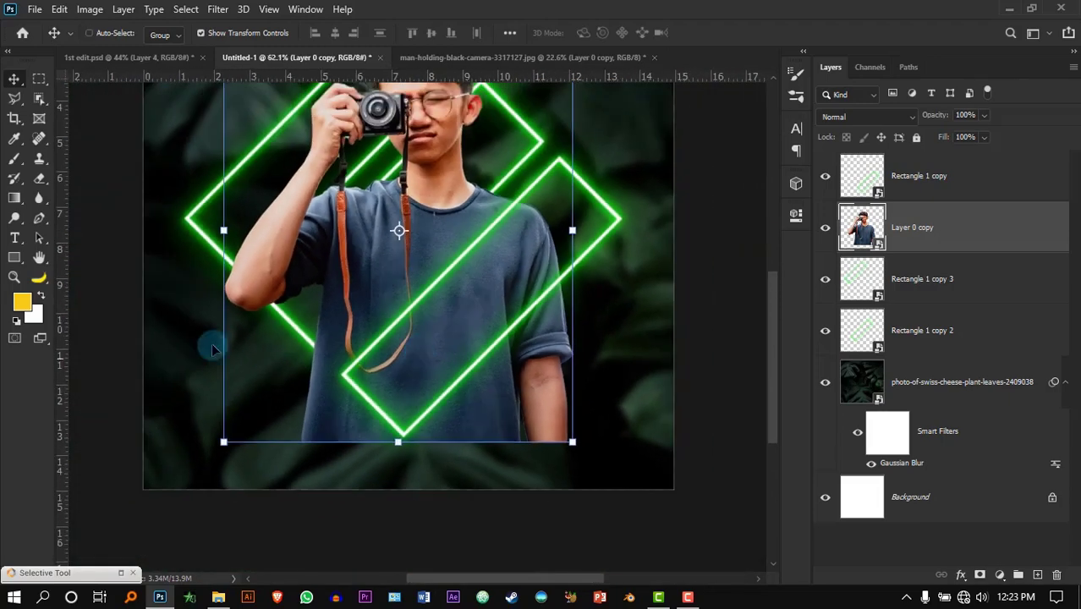
pyautogui.click(116, 324)
pyautogui.scroll(2, 258, 366)
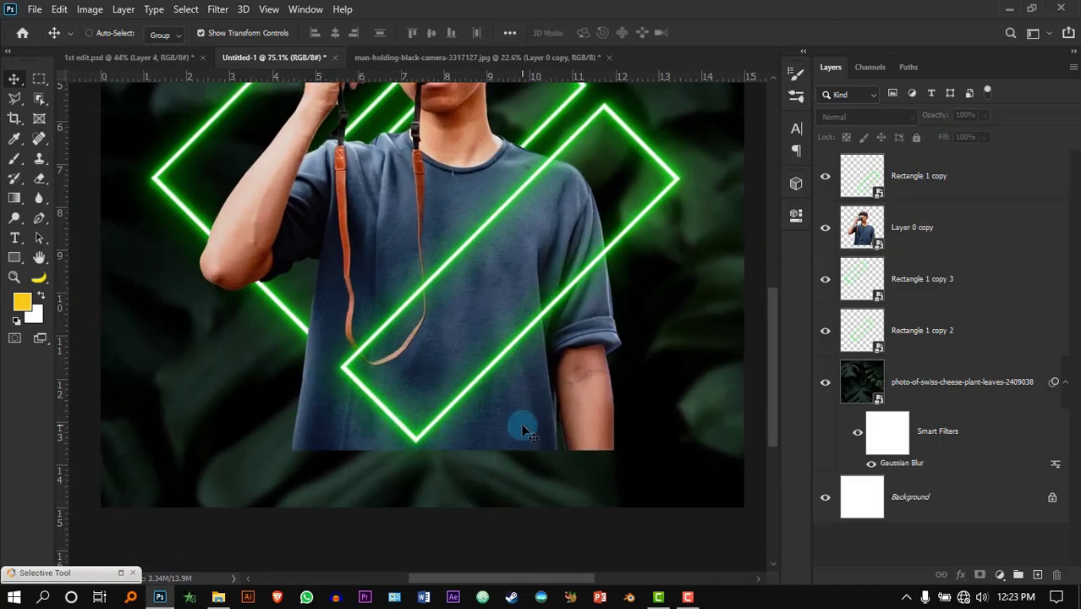
pyautogui.scroll(1, 518, 433)
# Choose the Polygonal Lasso and rasterize Layer 0 copy
pyautogui.moveTo(11, 102); pyautogui.dragTo(86, 123)
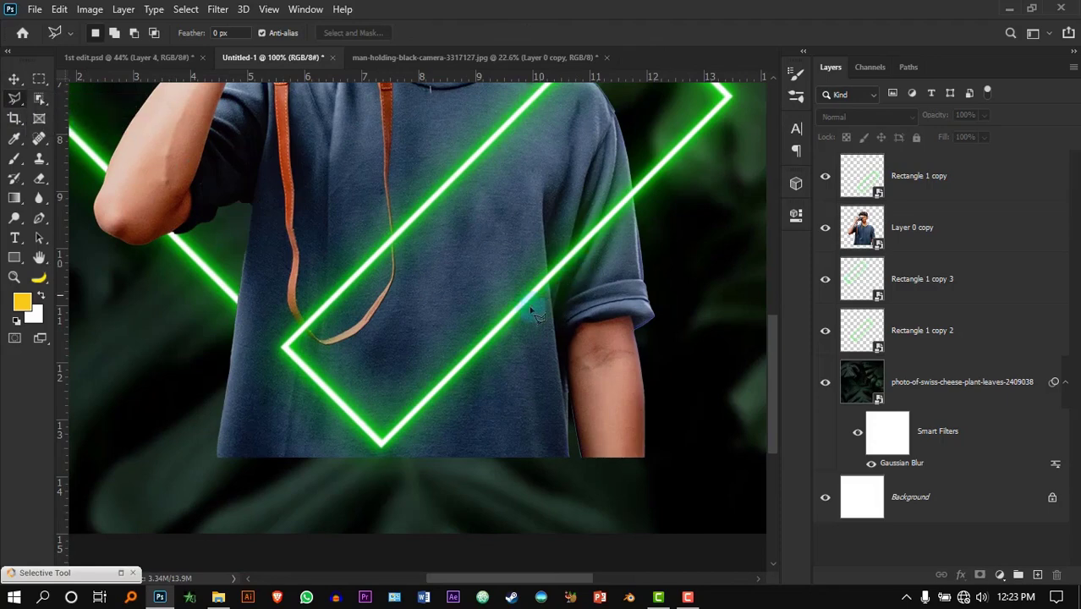
pyautogui.click(981, 221)
pyautogui.rightClick(1004, 222)
pyautogui.click(895, 290)
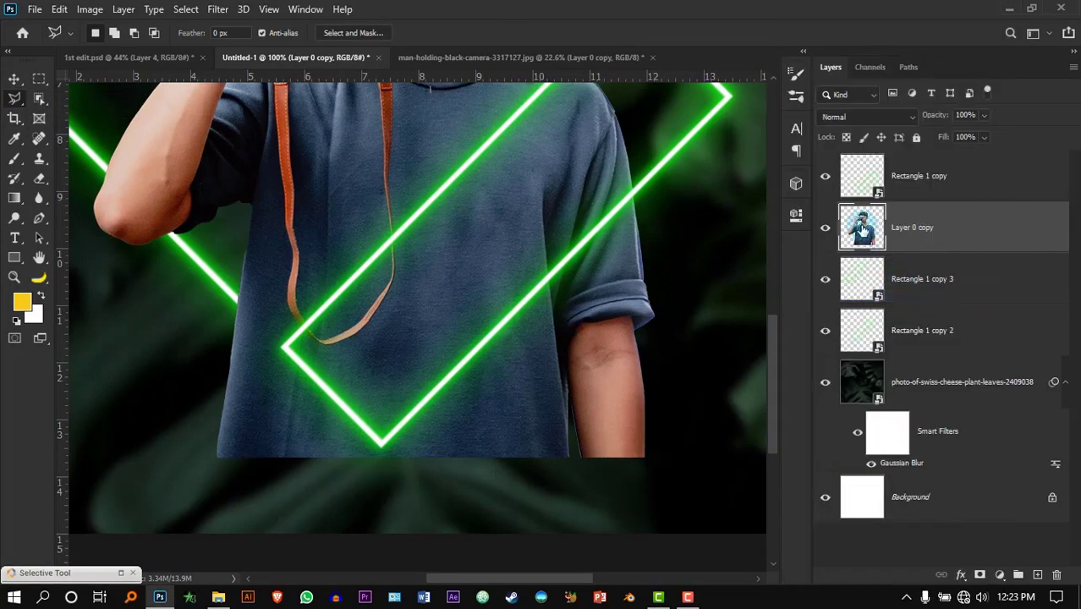
pyautogui.scroll(2, 630, 313)
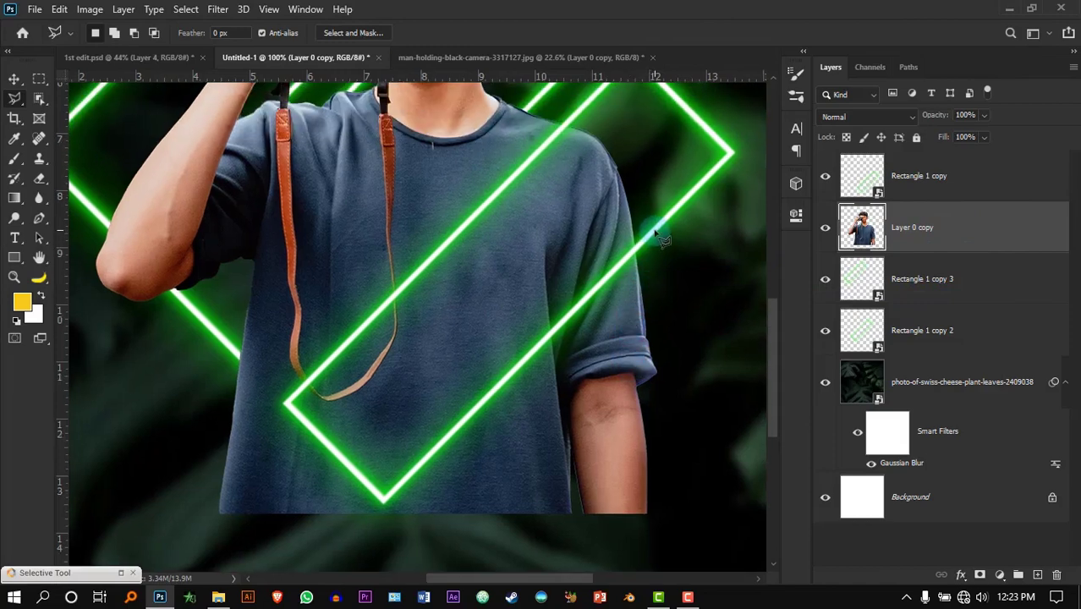
# Lasso the area past the bottom frame edge and erase the man's body inside it
pyautogui.click(384, 501)
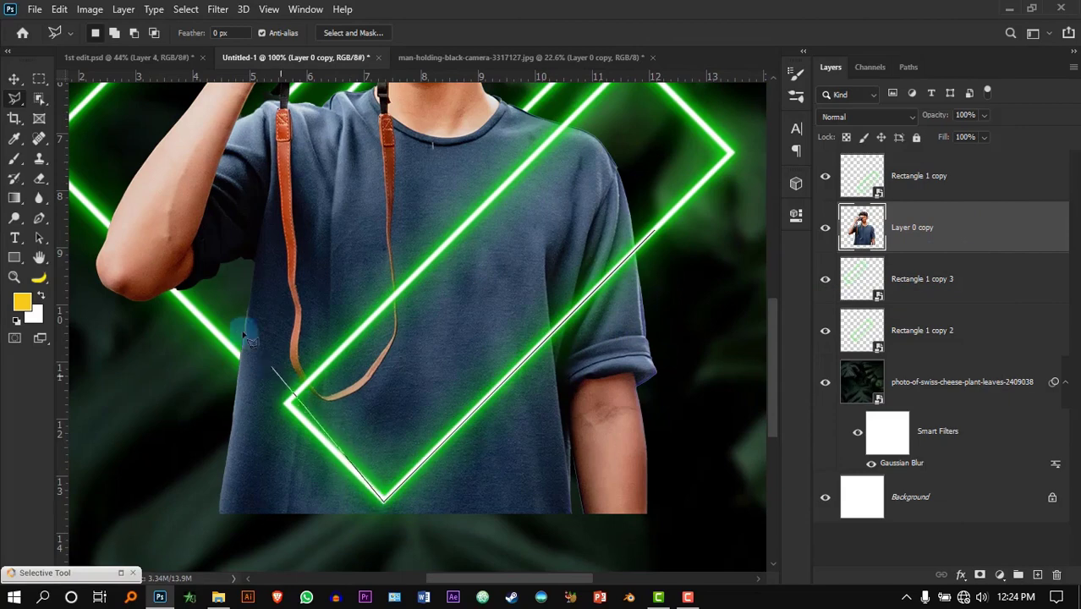
pyautogui.click(202, 318)
pyautogui.click(131, 526)
pyautogui.click(307, 546)
pyautogui.click(546, 548)
pyautogui.click(677, 536)
pyautogui.click(717, 463)
pyautogui.click(723, 349)
pyautogui.click(694, 265)
pyautogui.click(664, 240)
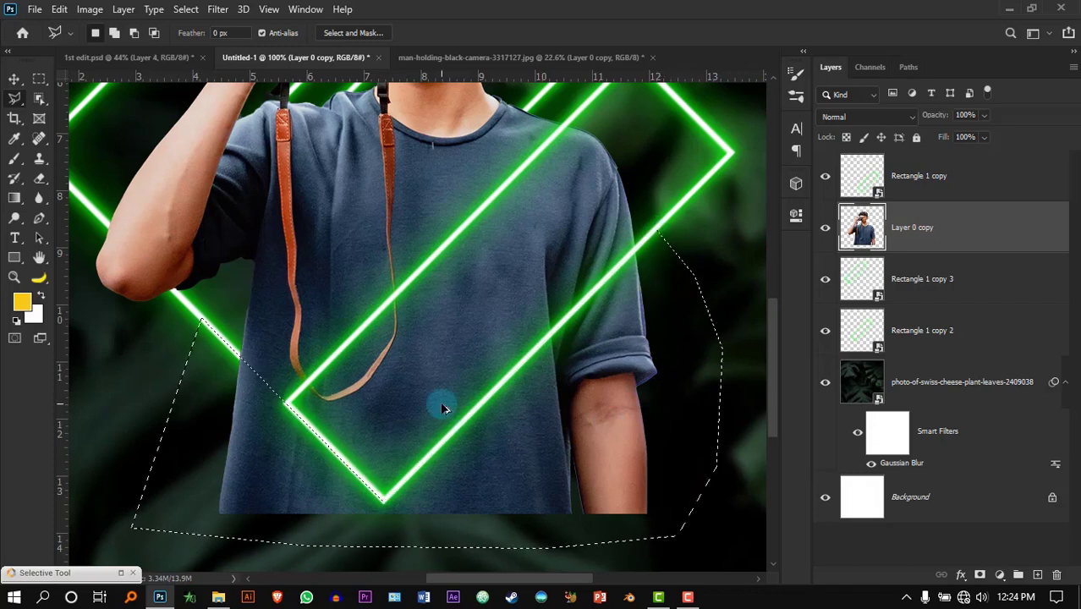
pyautogui.scroll(-2, 444, 401)
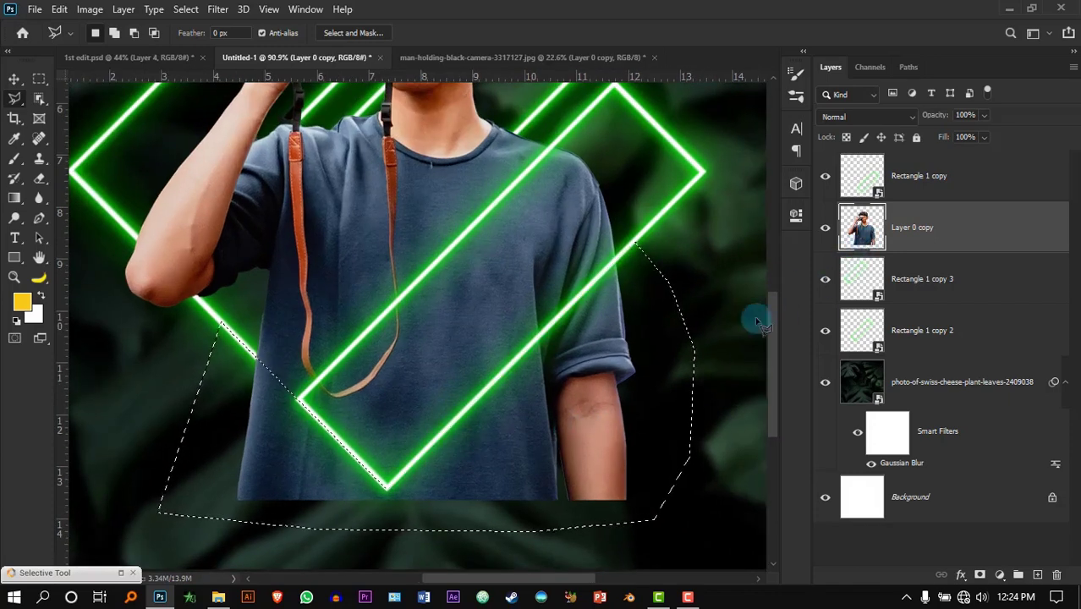
pyautogui.press('e')
pyautogui.moveTo(674, 314)
pyautogui.mouseDown()
pyautogui.moveTo(655, 265)
pyautogui.moveTo(546, 327)
pyautogui.moveTo(682, 379)
pyautogui.moveTo(464, 475)
pyautogui.moveTo(493, 477)
pyautogui.moveTo(309, 478)
pyautogui.moveTo(230, 353)
pyautogui.moveTo(238, 490)
pyautogui.moveTo(421, 469)
pyautogui.moveTo(264, 438)
pyautogui.mouseUp()
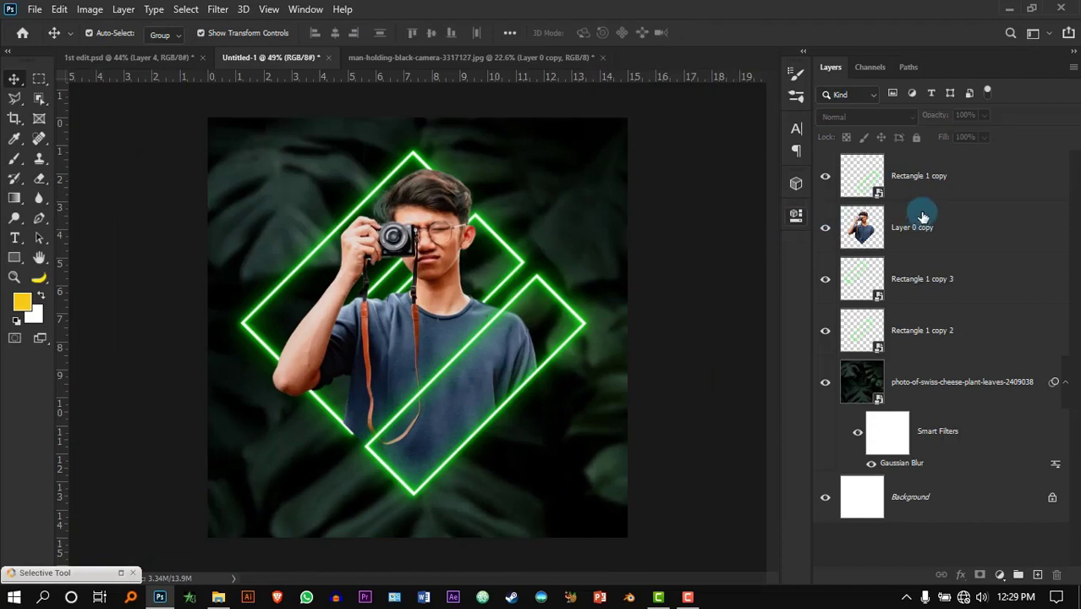
# Add a Hue/Saturation adjustment layer clipped to Layer 0 copy
pyautogui.click(974, 228)
pyautogui.click(999, 575)
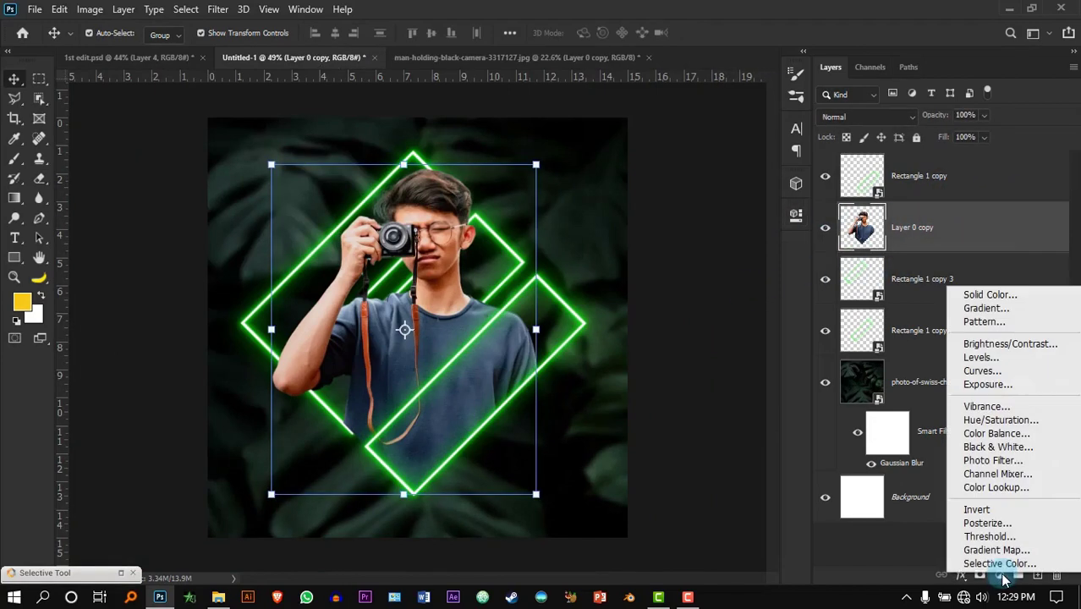
pyautogui.click(1000, 420)
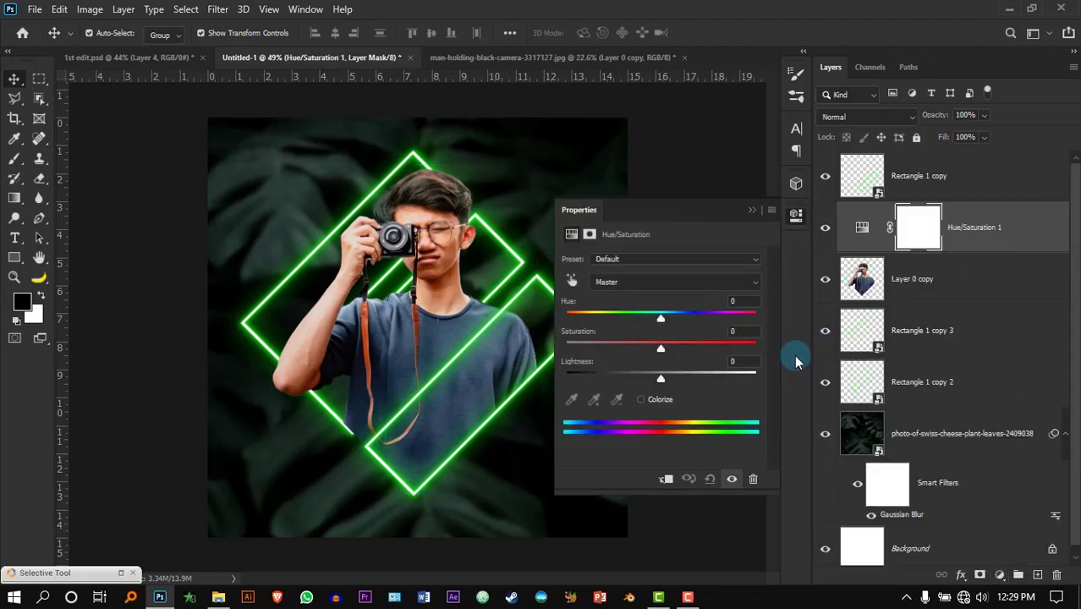
pyautogui.click(666, 479)
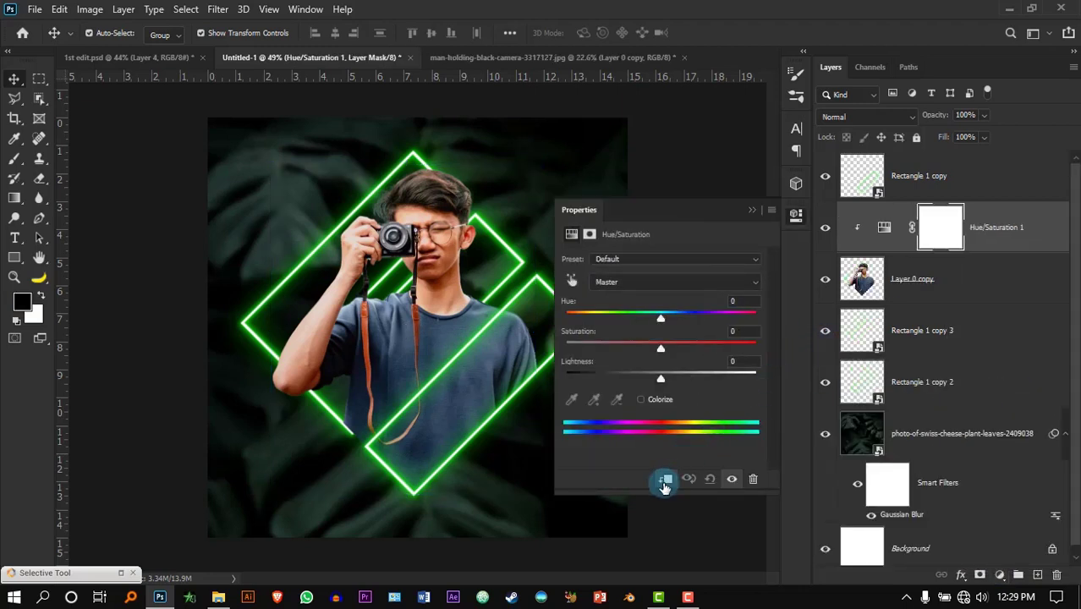
# Colorize it with Hue 119, Saturation 87 and Lightness +24
pyautogui.click(641, 400)
pyautogui.moveTo(601, 322); pyautogui.dragTo(732, 348)
pyautogui.moveTo(661, 378); pyautogui.dragTo(682, 380)
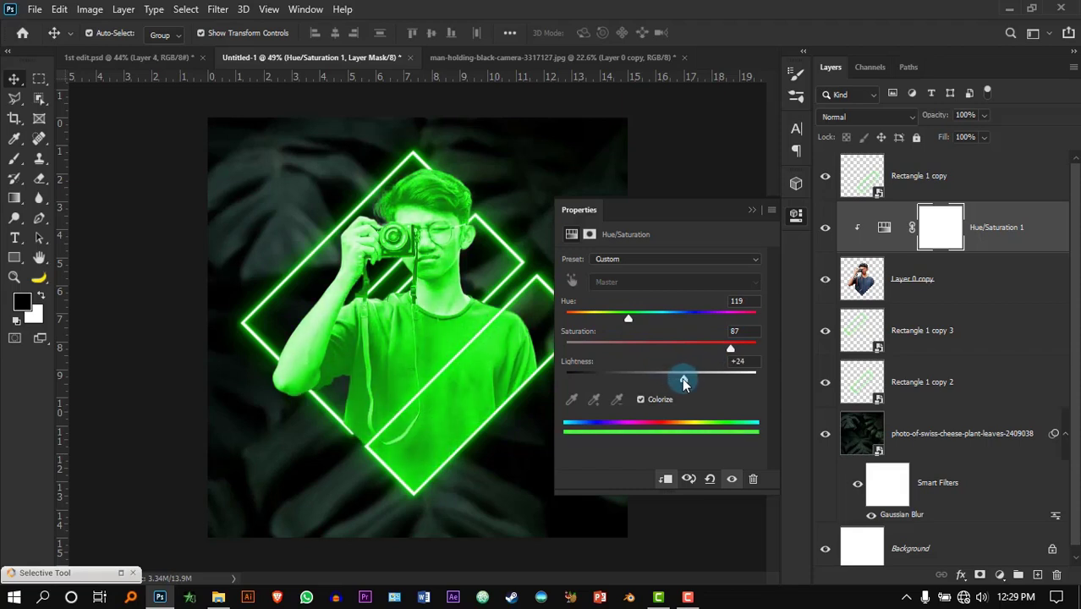
pyautogui.click(752, 210)
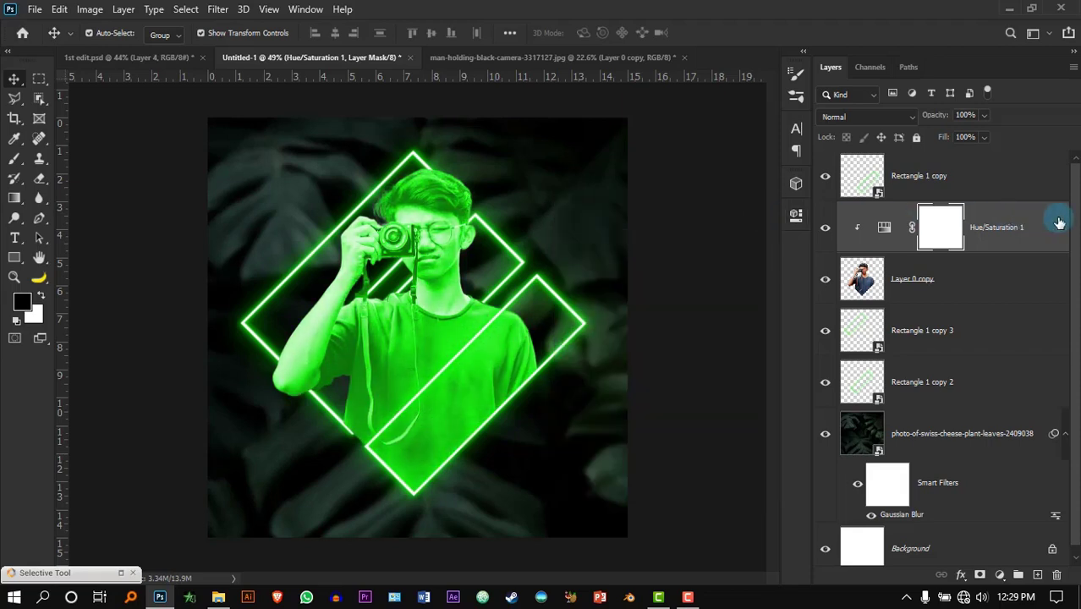
pyautogui.moveTo(810, 244); pyautogui.dragTo(741, 243)
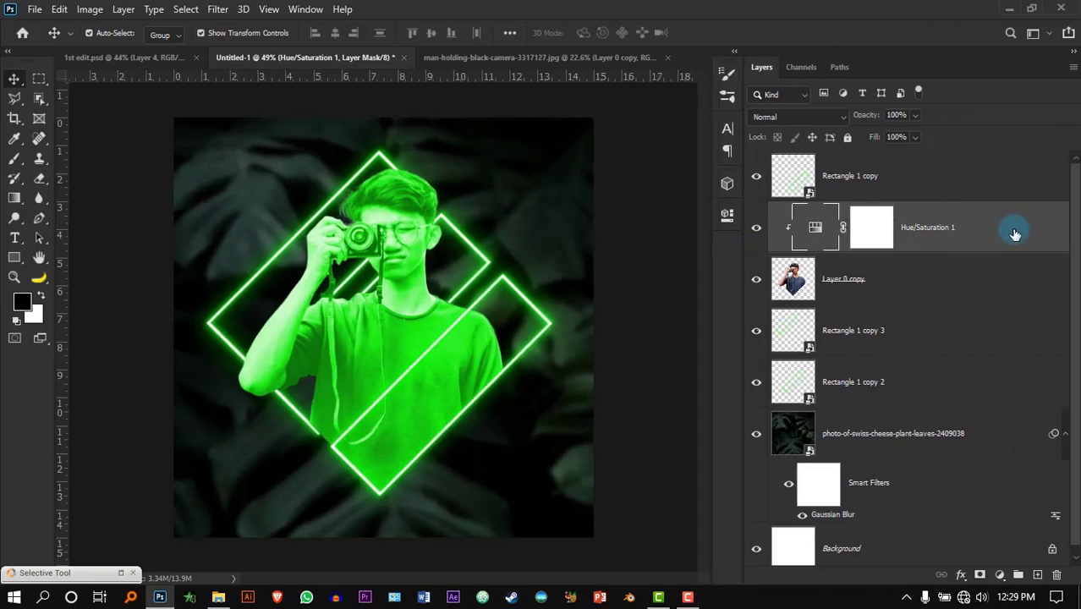
pyautogui.doubleClick(1015, 235)
# Set Hue/Saturation 1's Underlying Layer Blend If to 0 and split 184/217
pyautogui.moveTo(531, 214); pyautogui.dragTo(794, 107)
pyautogui.moveTo(745, 416); pyautogui.dragTo(768, 401)
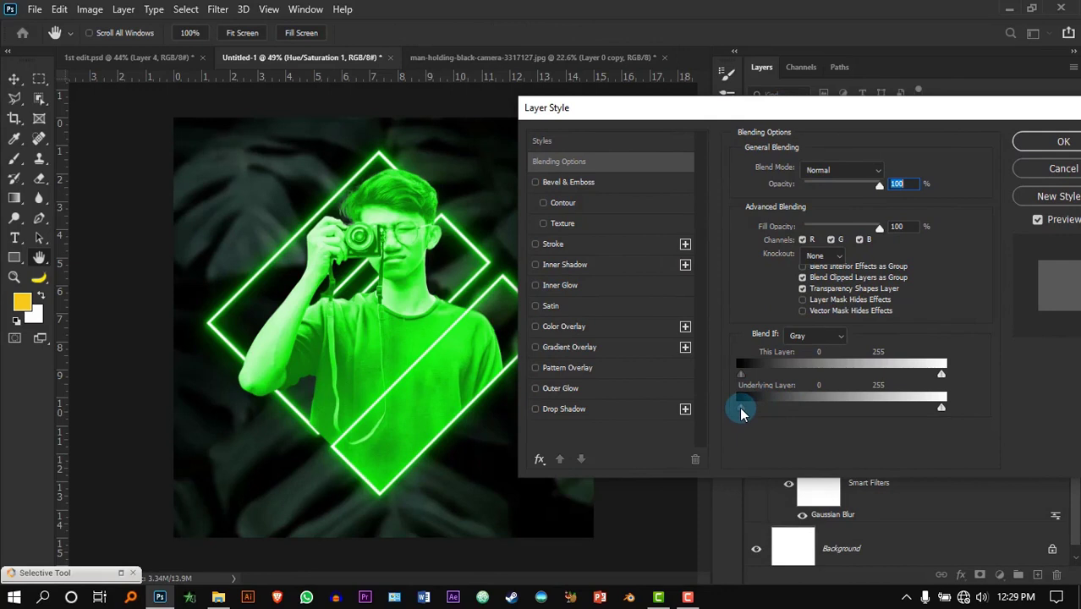
pyautogui.moveTo(904, 410); pyautogui.dragTo(926, 411)
pyautogui.moveTo(744, 412); pyautogui.dragTo(753, 415)
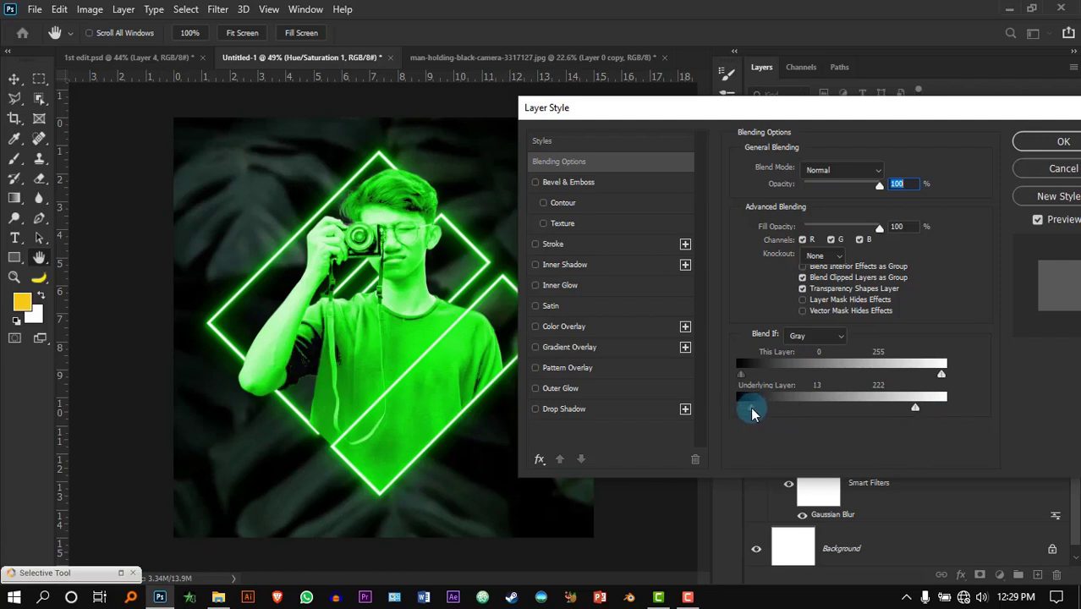
pyautogui.moveTo(754, 414); pyautogui.dragTo(835, 411)
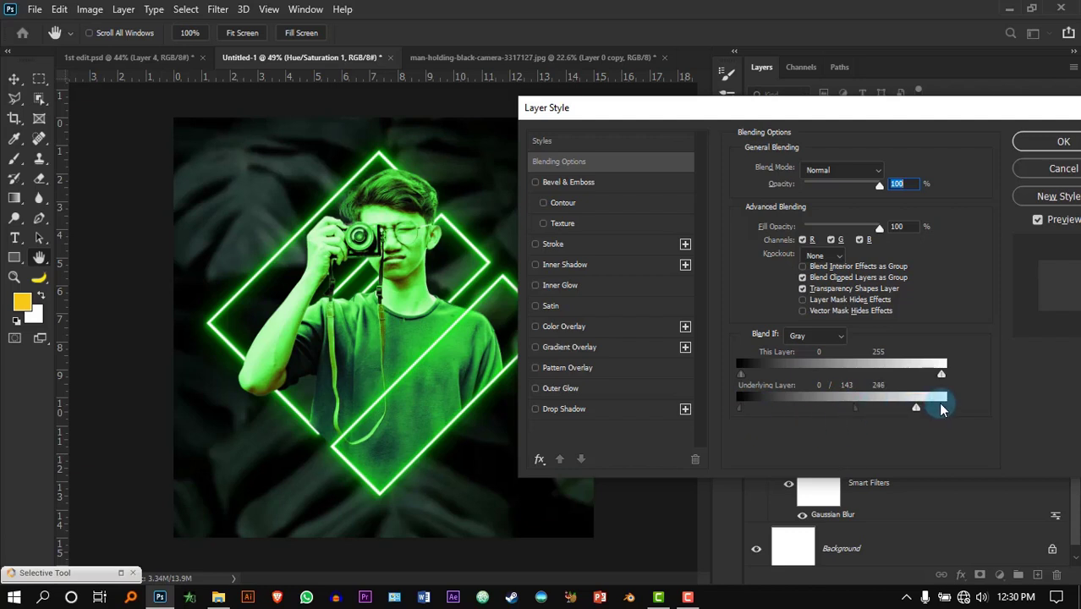
pyautogui.moveTo(914, 407); pyautogui.dragTo(888, 413)
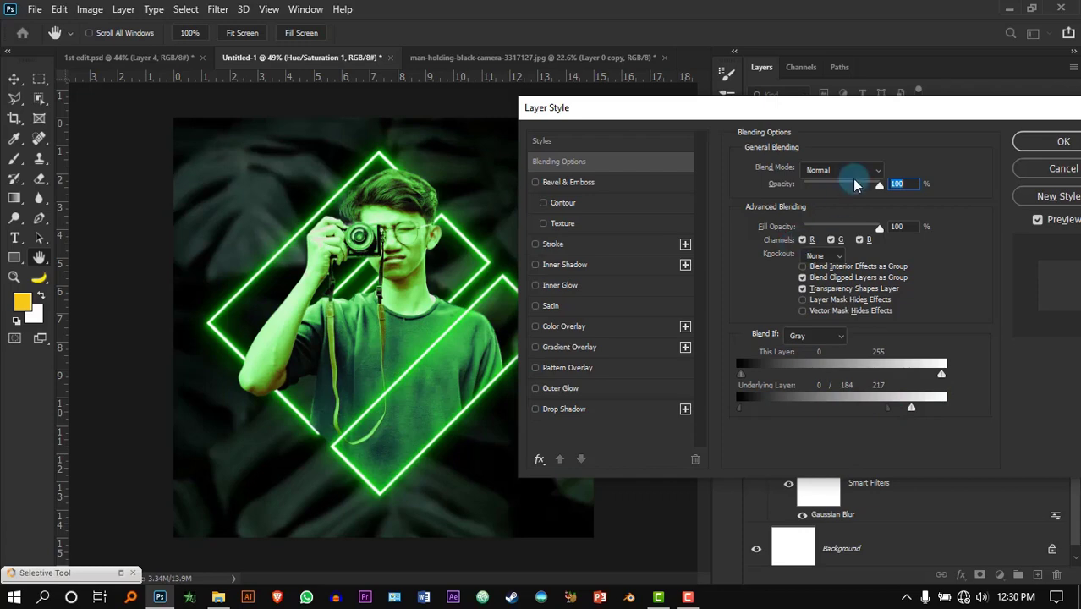
pyautogui.moveTo(924, 113); pyautogui.dragTo(713, 152)
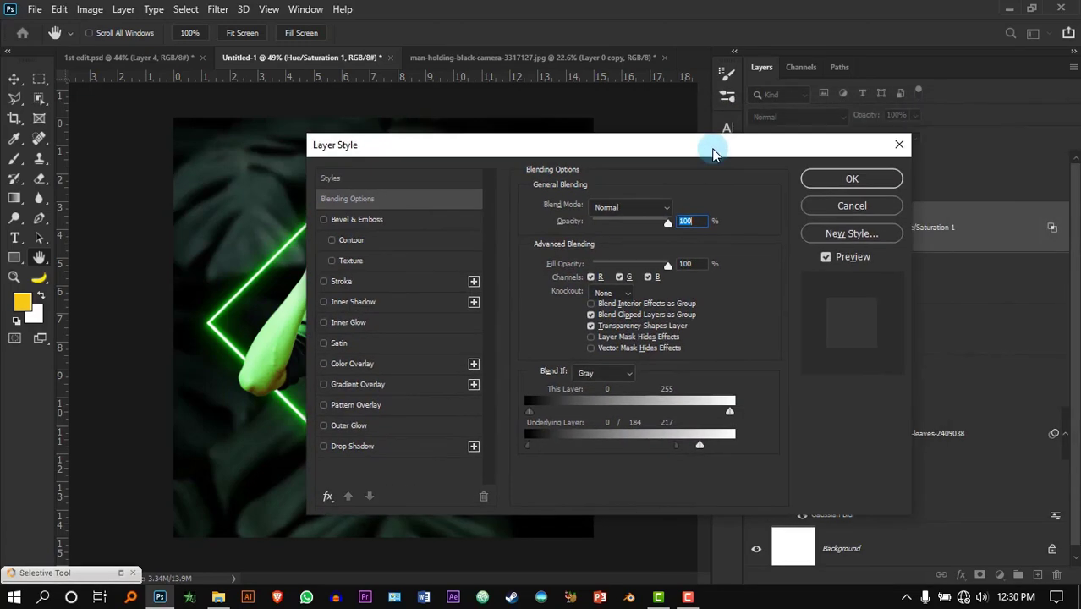
pyautogui.click(836, 178)
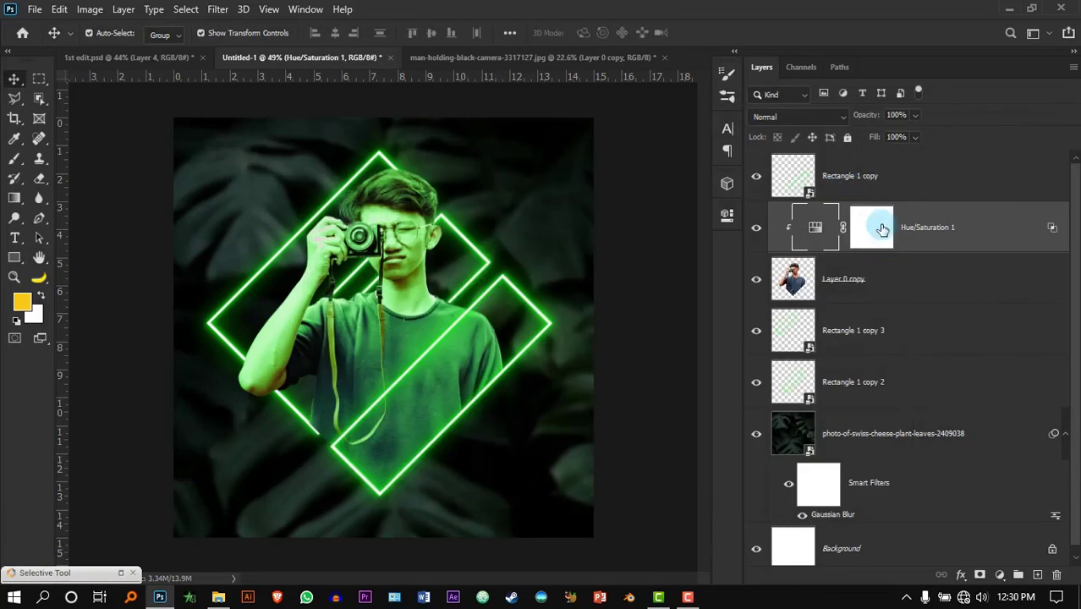
# Invert the Hue/Saturation 1 mask and paint the green tint back onto the shirt's right side
pyautogui.click(879, 230)
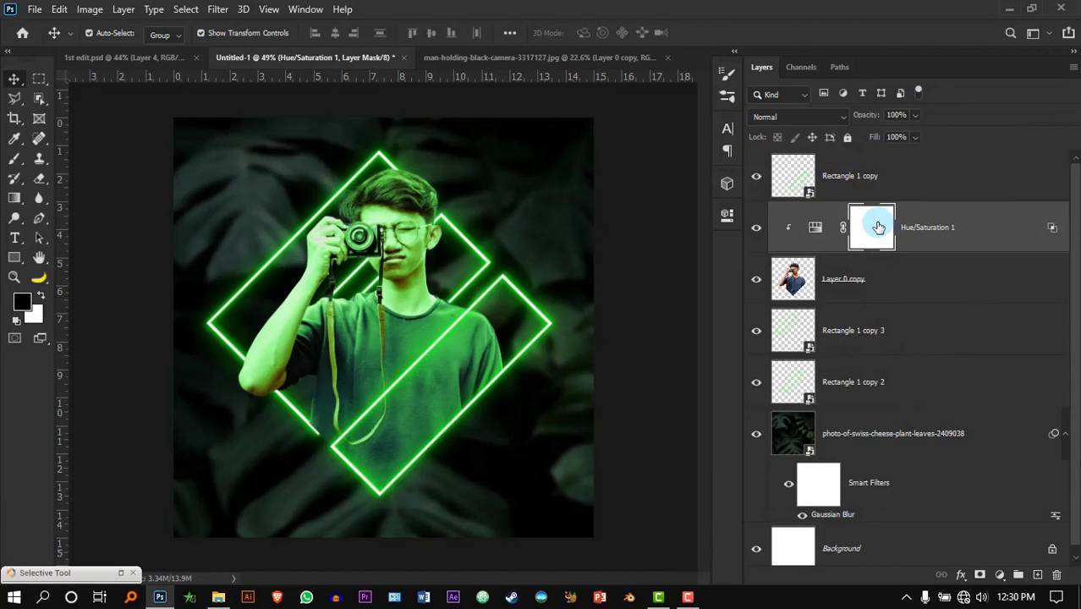
pyautogui.hotkey('ctrl', 'i')
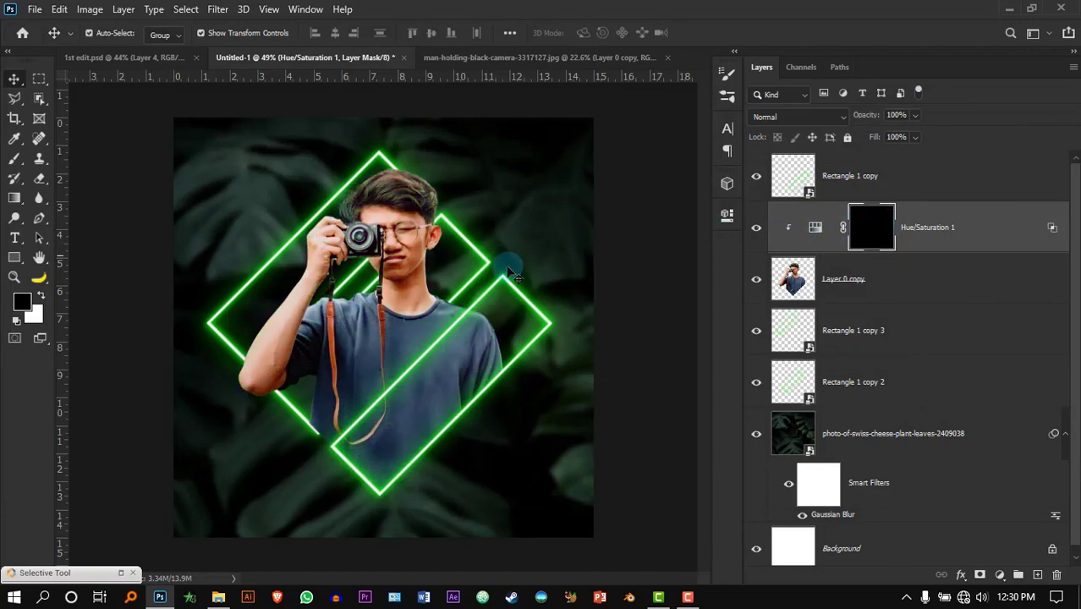
pyautogui.press('b')
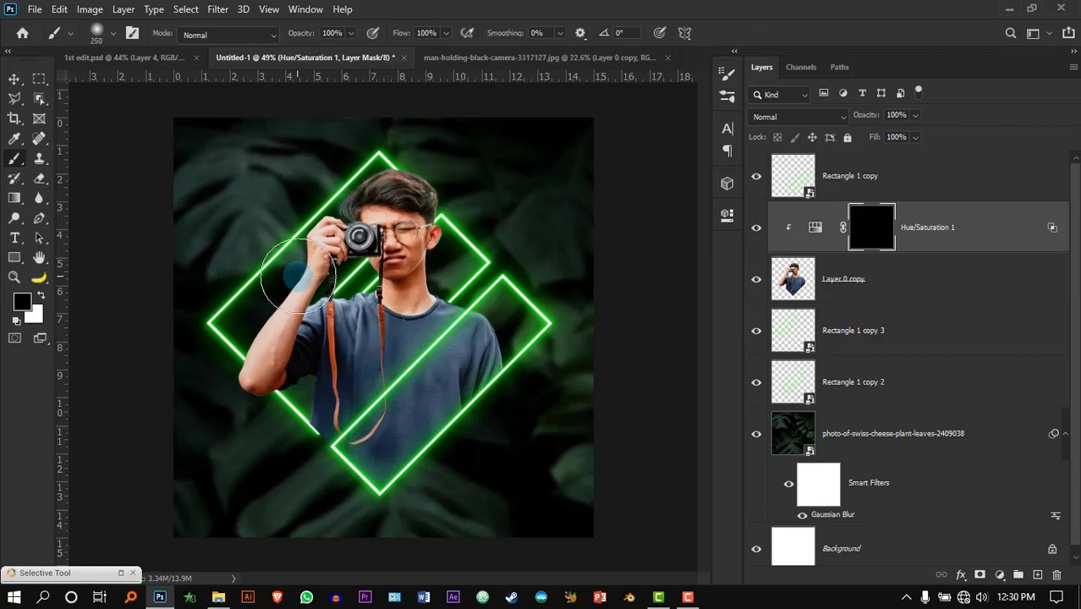
pyautogui.scroll(2, 434, 362)
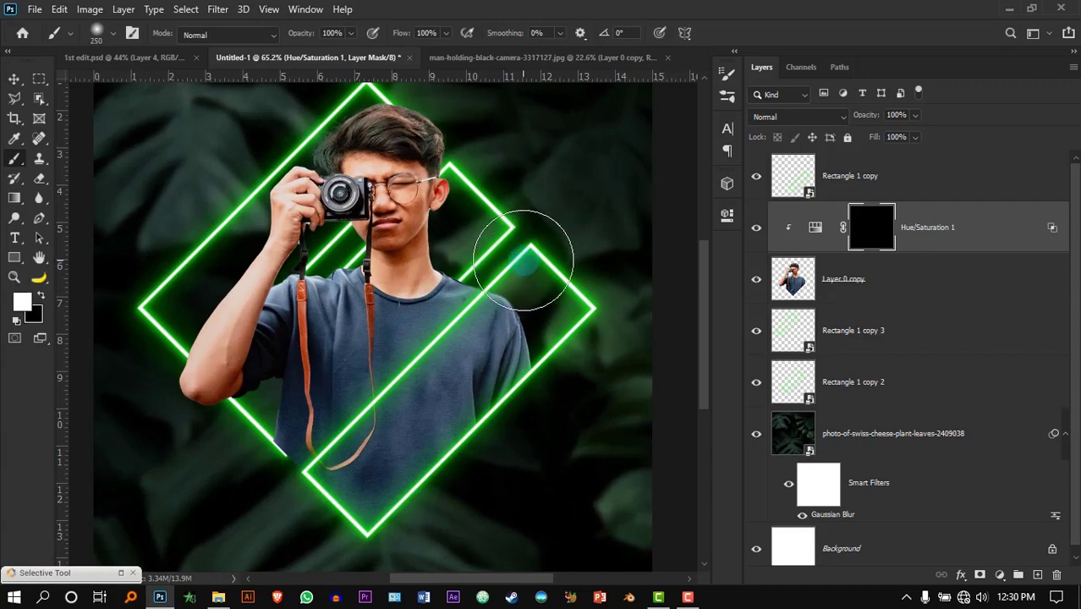
pyautogui.rightClick(495, 254)
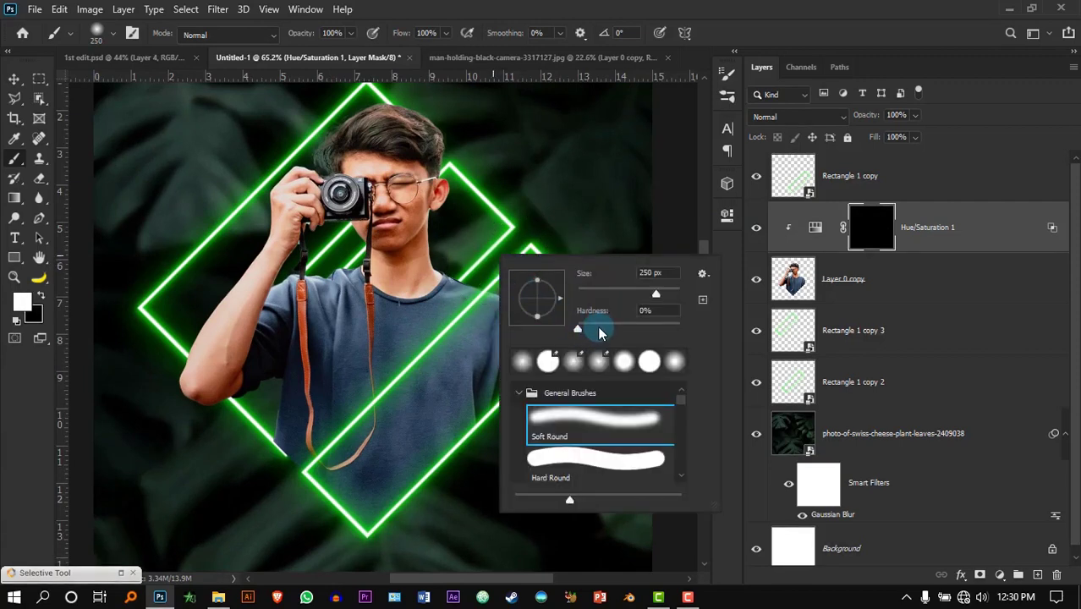
pyautogui.click(470, 253)
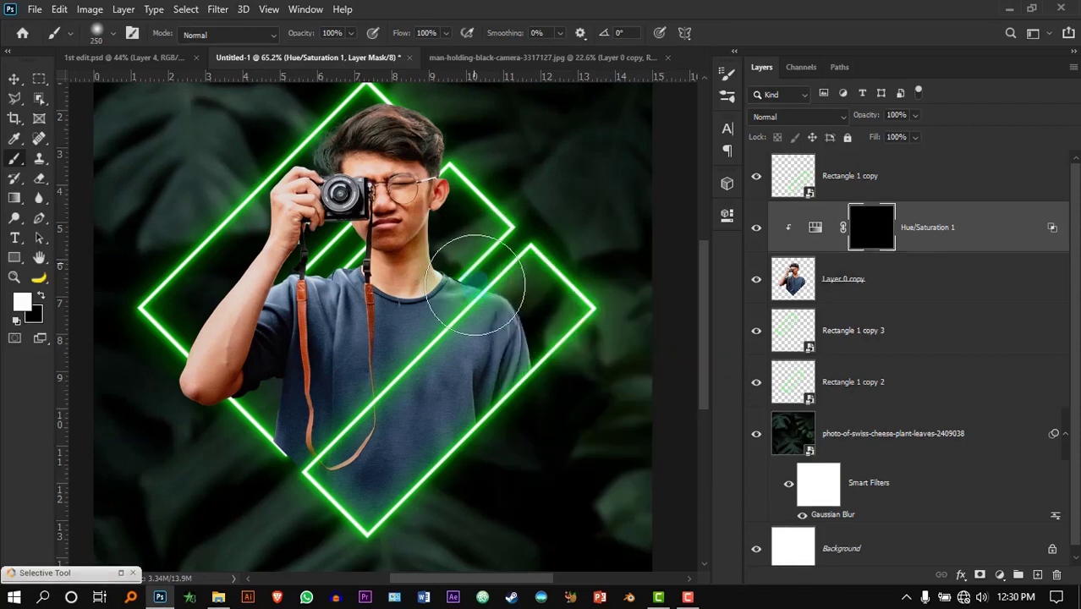
pyautogui.moveTo(553, 333)
pyautogui.mouseDown()
pyautogui.moveTo(487, 291)
pyautogui.moveTo(424, 367)
pyautogui.moveTo(277, 483)
pyautogui.moveTo(329, 531)
pyautogui.moveTo(445, 462)
pyautogui.mouseUp()
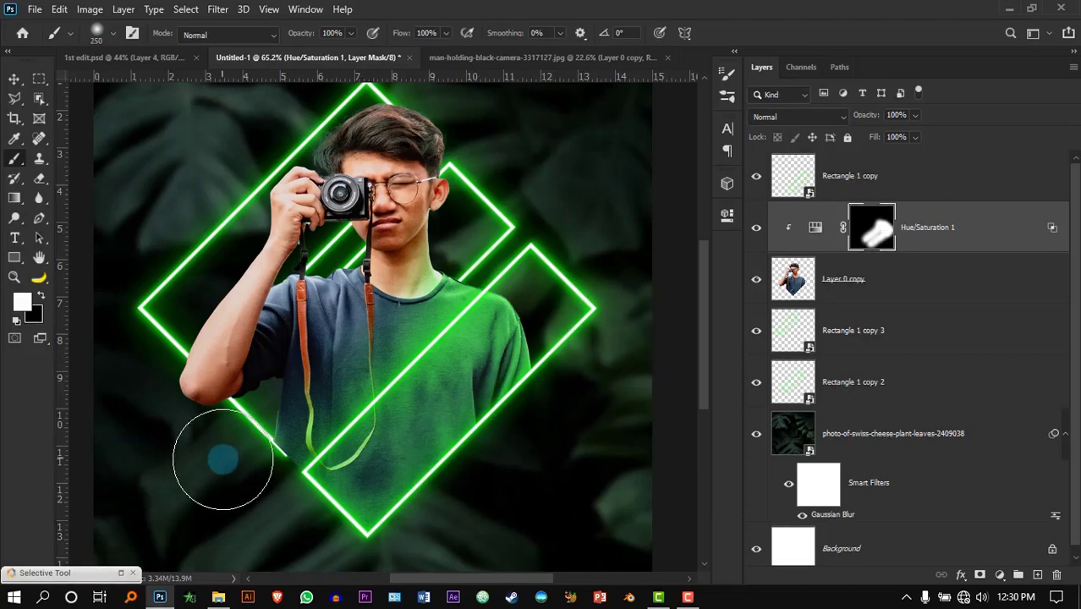
# Refine the mask with smaller brushes over the man's arm, head and body
pyautogui.press('[')
pyautogui.press('[')
pyautogui.press('[')
pyautogui.moveTo(236, 457); pyautogui.dragTo(279, 376)
pyautogui.scroll(2, 267, 363)
pyautogui.scroll(1, 254, 277)
pyautogui.moveTo(253, 277)
pyautogui.mouseDown()
pyautogui.moveTo(484, 317)
pyautogui.moveTo(456, 398)
pyautogui.mouseUp()
pyautogui.scroll(3, 389, 305)
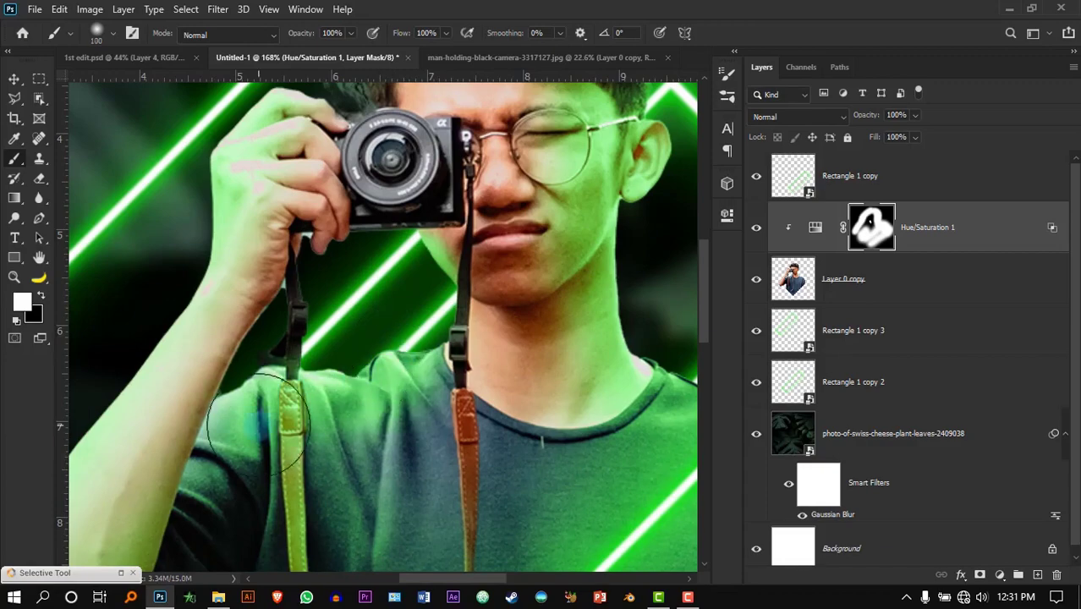
pyautogui.scroll(-5, 343, 336)
pyautogui.press('[')
pyautogui.press('[')
pyautogui.scroll(4, 342, 335)
pyautogui.press(']')
pyautogui.press(']')
pyautogui.scroll(-3, 279, 254)
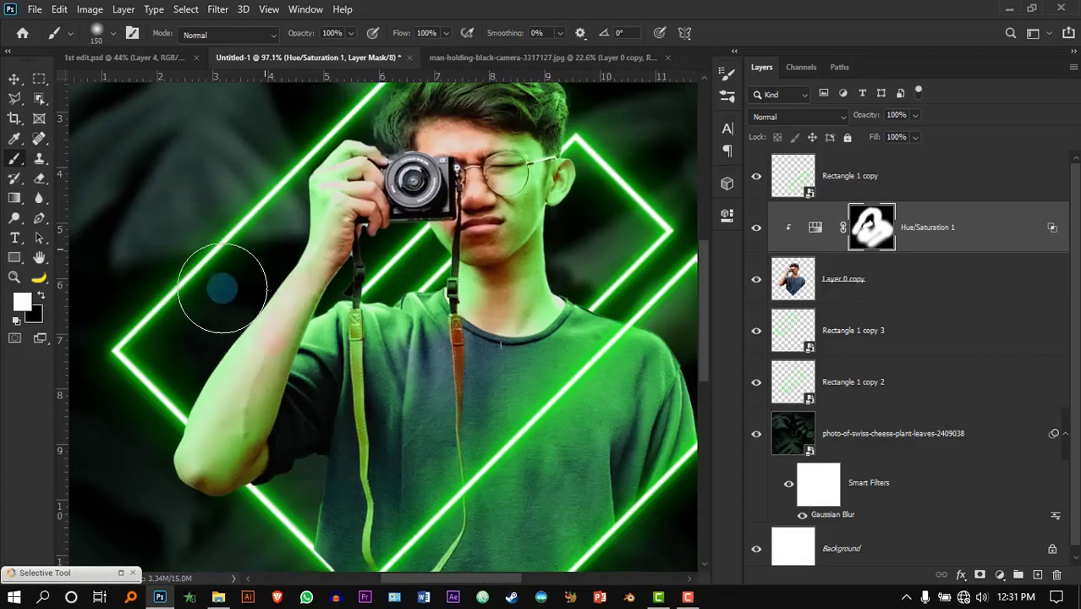
pyautogui.scroll(-2, 106, 237)
pyautogui.press('[')
# Zoom and pan across the poster to inspect the masked tint, then deselect the adjustment layer
pyautogui.scroll(2, 393, 136)
pyautogui.scroll(-3, 394, 135)
pyautogui.scroll(6, 508, 177)
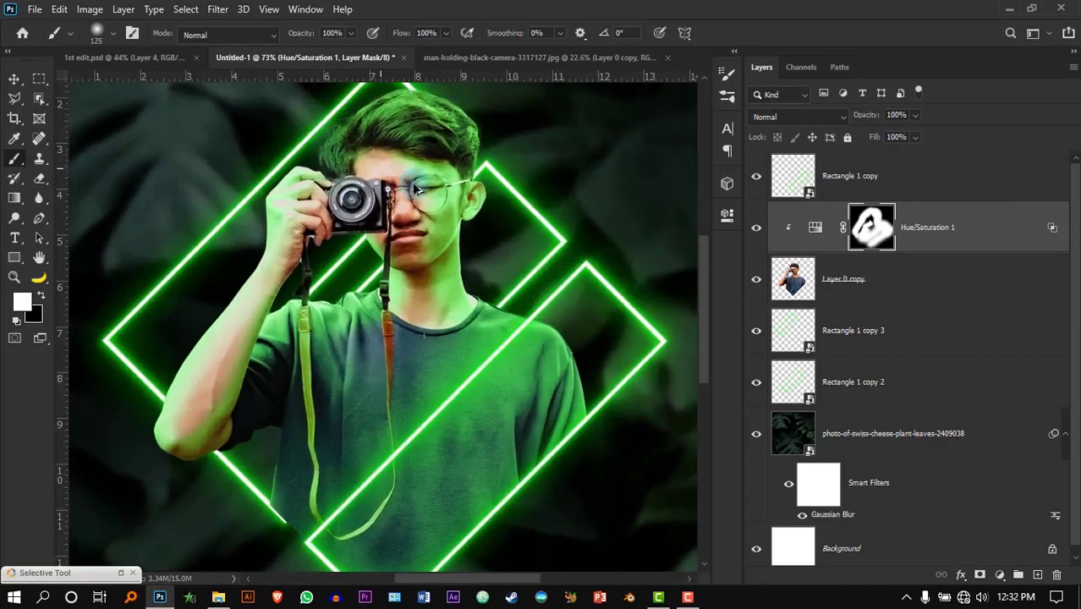
pyautogui.scroll(-1, 446, 253)
pyautogui.scroll(1, 446, 254)
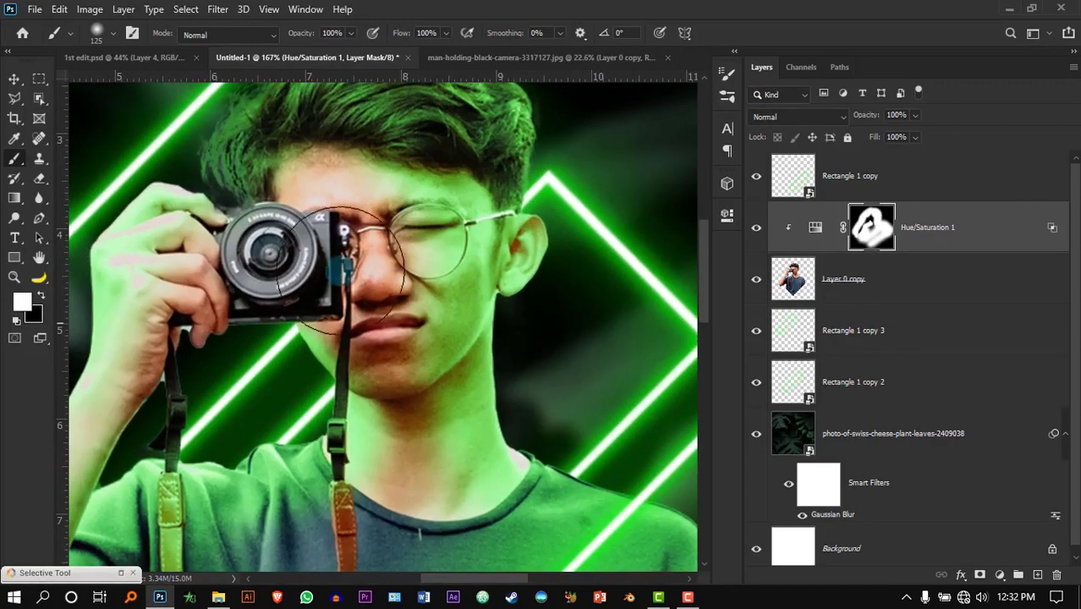
pyautogui.scroll(-5, 516, 300)
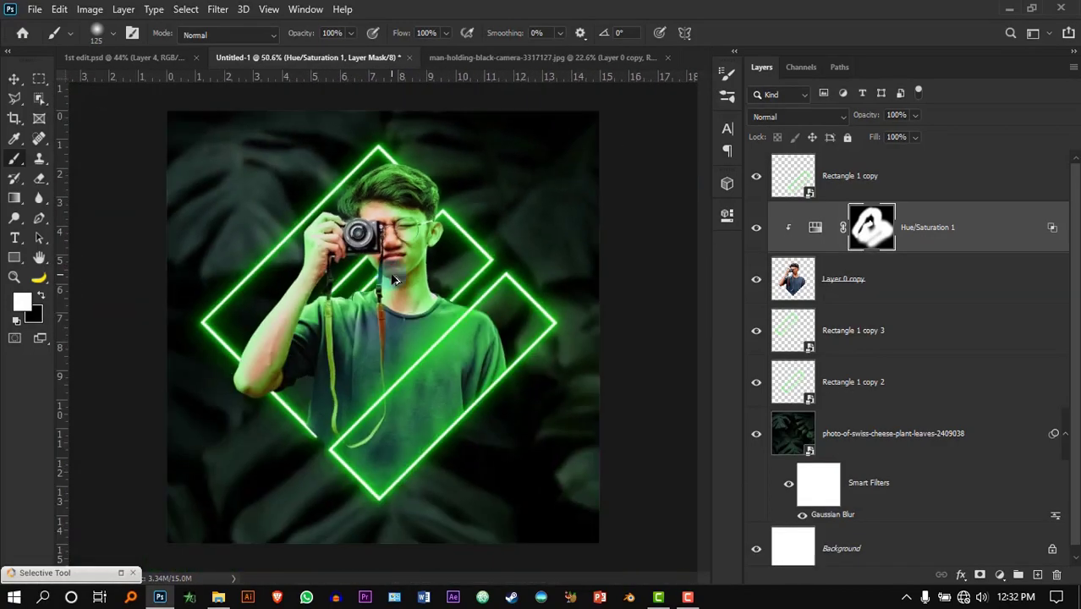
pyautogui.scroll(-2, 397, 279)
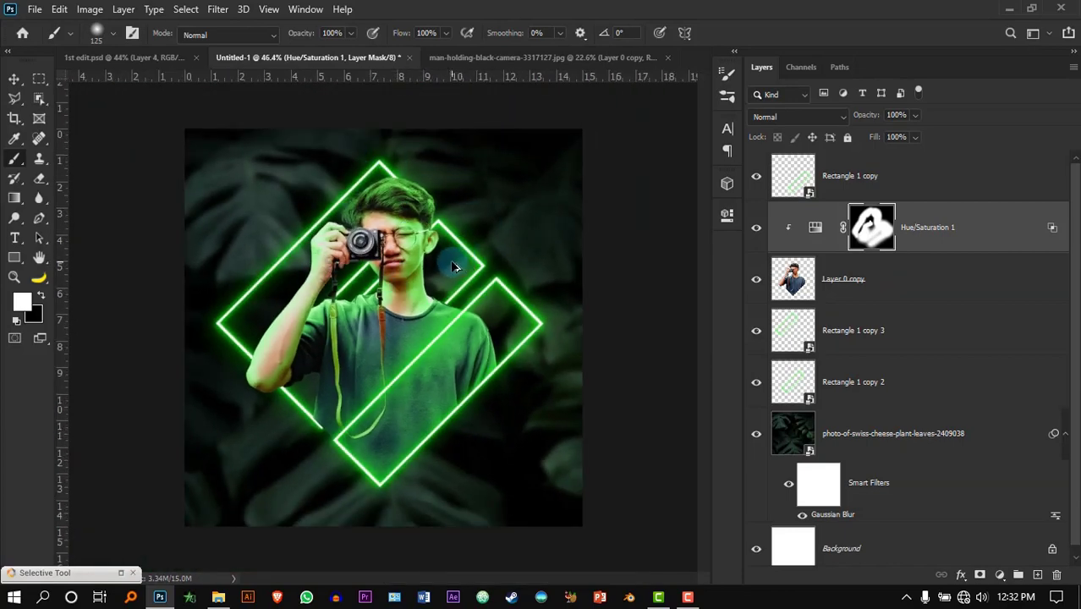
pyautogui.scroll(3, 453, 267)
pyautogui.scroll(-4, 432, 338)
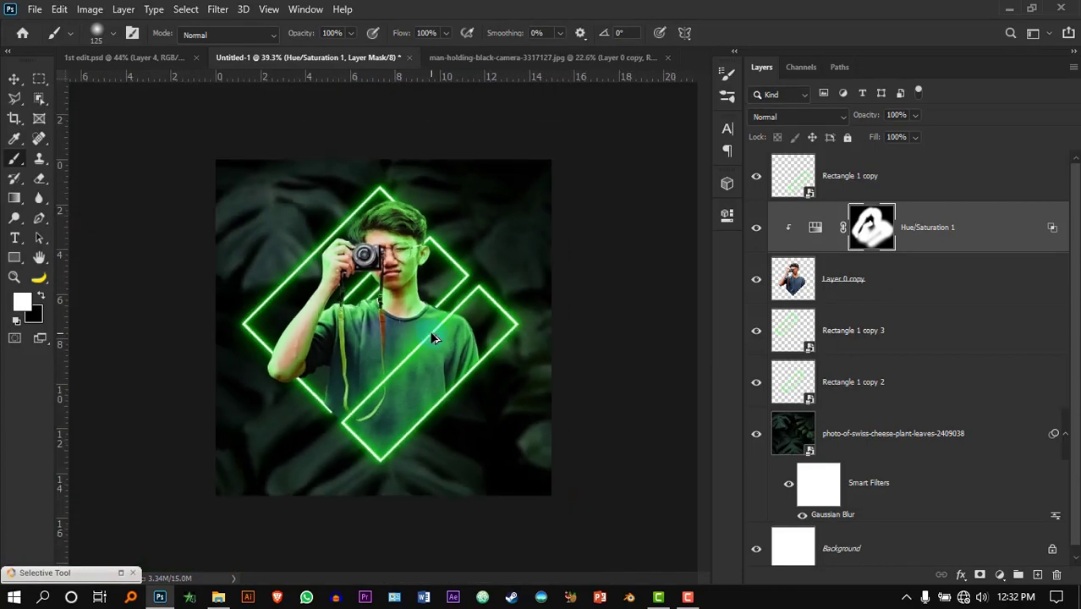
pyautogui.scroll(1, 432, 338)
pyautogui.scroll(1, 357, 399)
pyautogui.scroll(-2, 263, 414)
pyautogui.scroll(3, 262, 414)
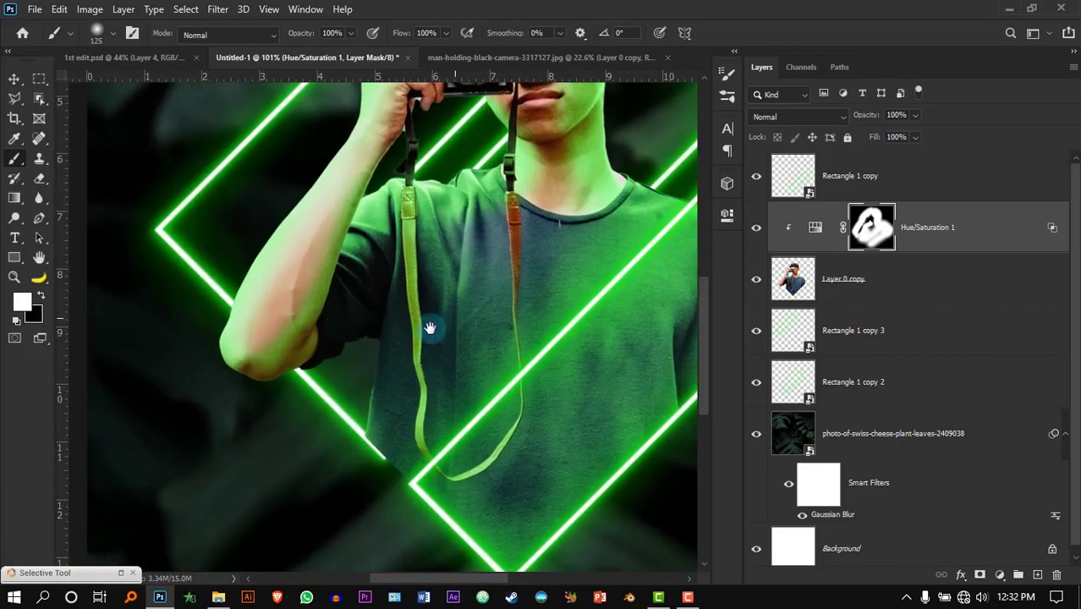
pyautogui.scroll(-1, 446, 321)
pyautogui.scroll(1, 264, 346)
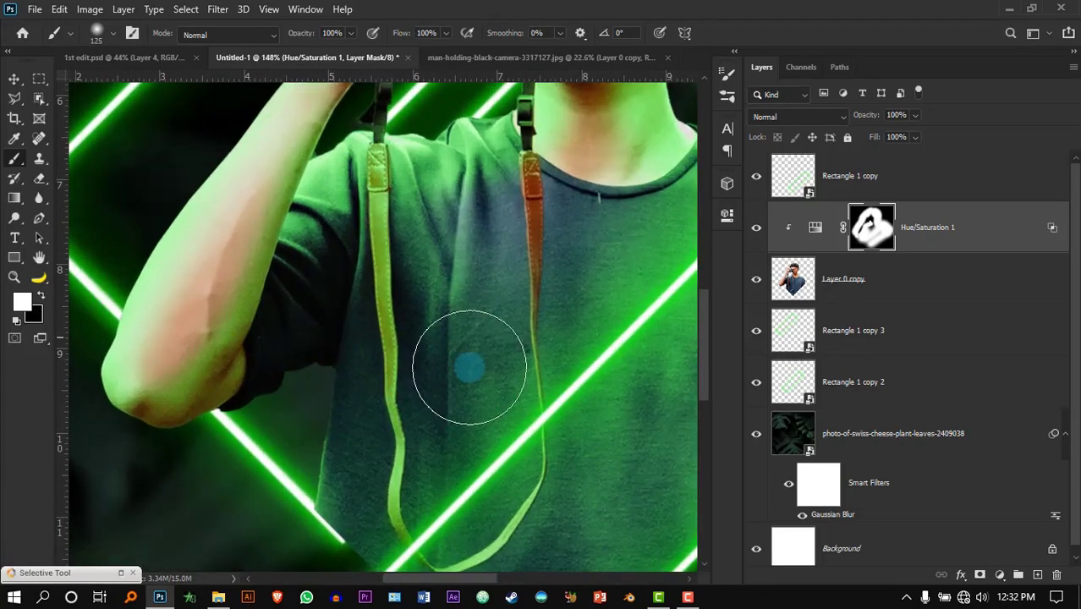
pyautogui.scroll(-2, 312, 373)
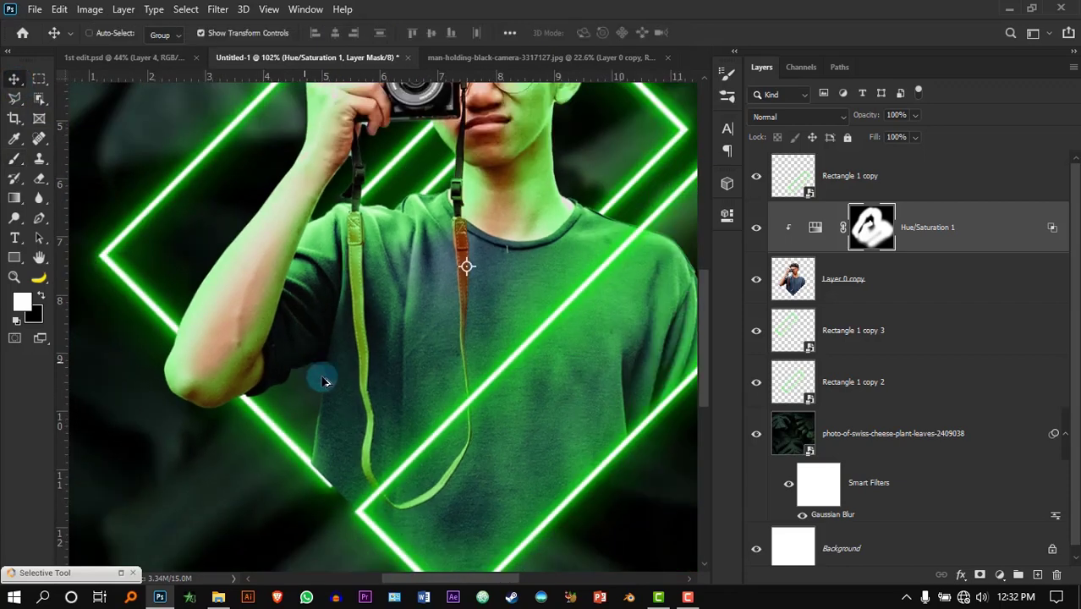
pyautogui.moveTo(599, 437); pyautogui.dragTo(509, 373)
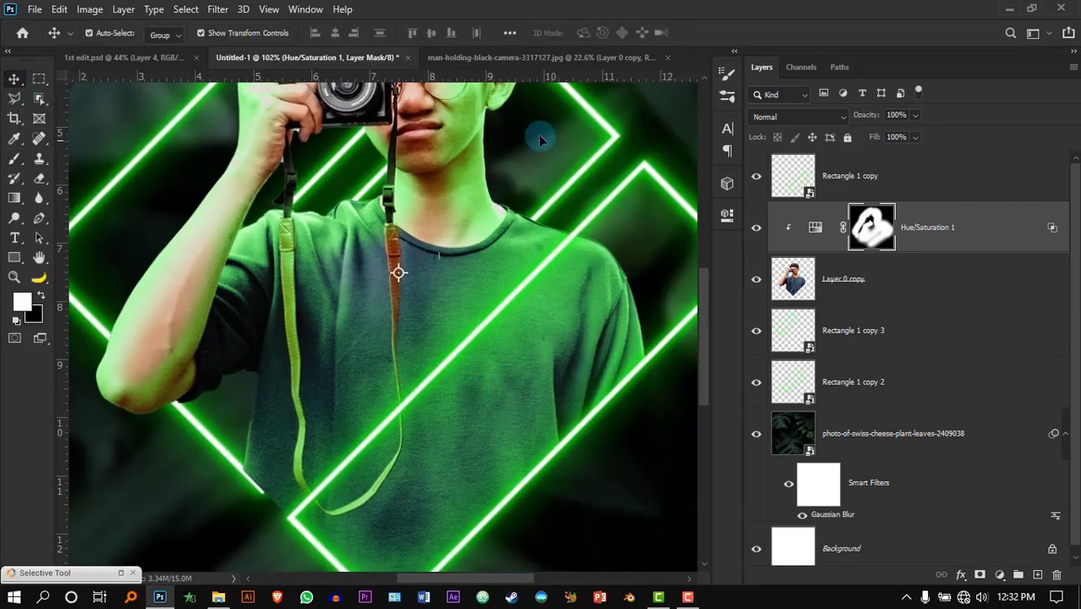
pyautogui.scroll(4, 467, 288)
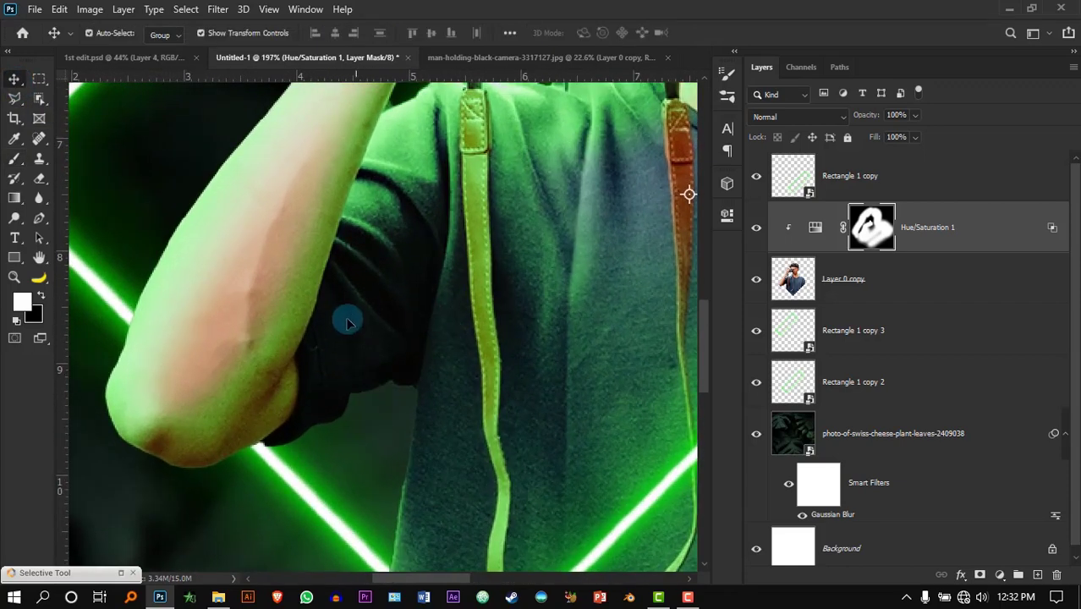
pyautogui.scroll(-5, 330, 350)
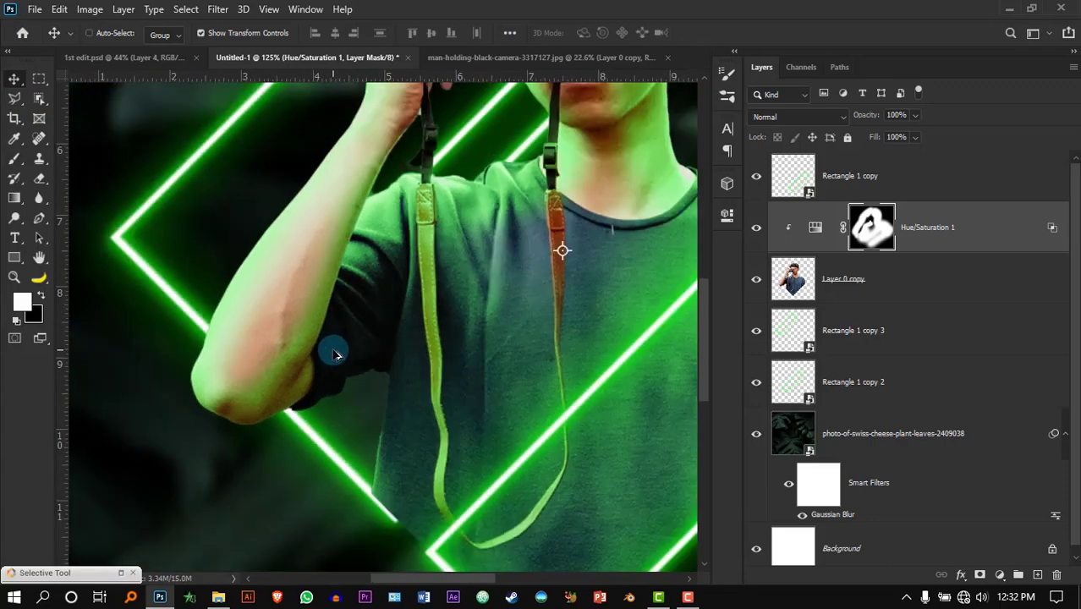
pyautogui.click(137, 278)
# Add a Hue/Saturation adjustment above Hue/Saturation 1 and clip it to the layer below
pyautogui.scroll(3, 294, 374)
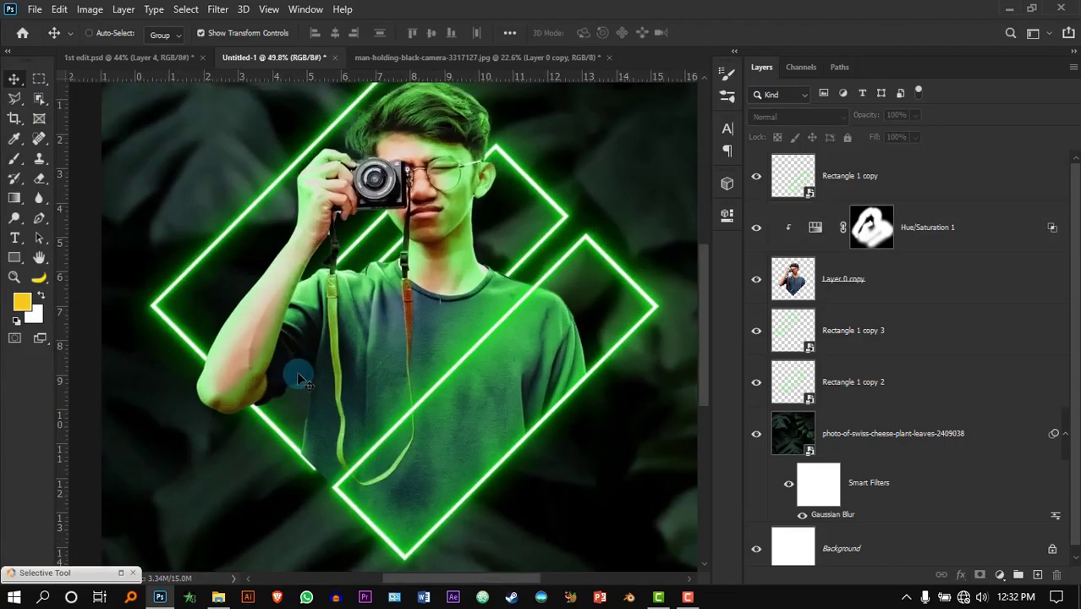
pyautogui.click(967, 227)
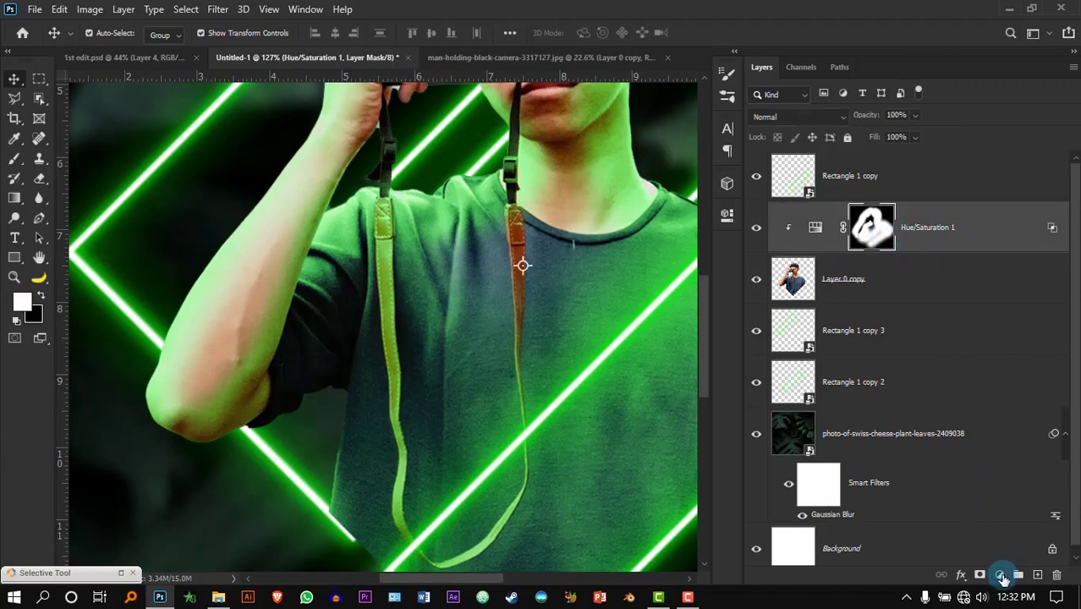
pyautogui.click(999, 575)
pyautogui.click(1011, 420)
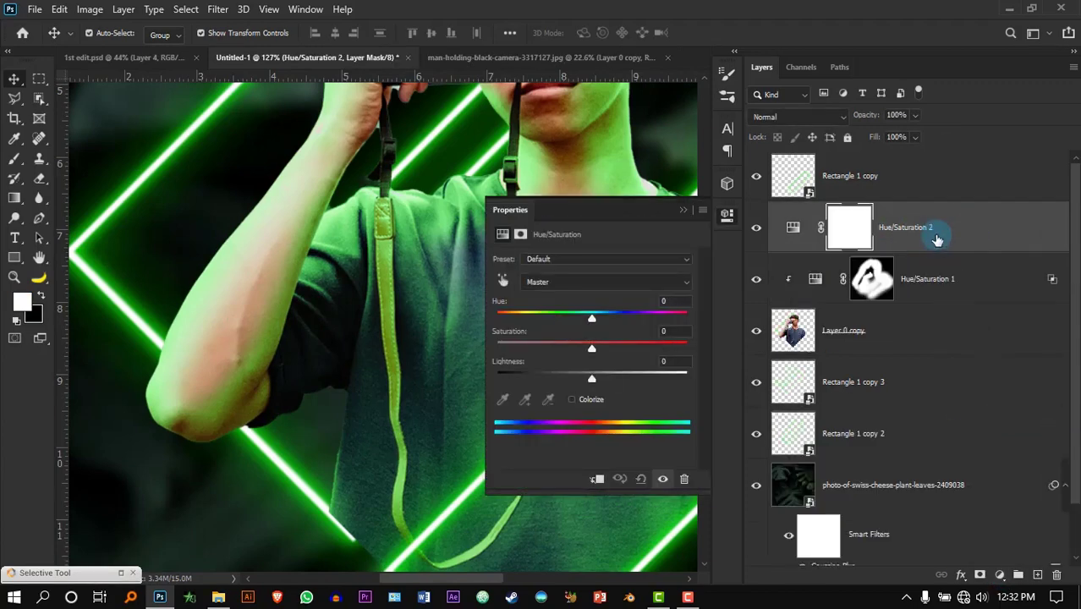
pyautogui.click(601, 481)
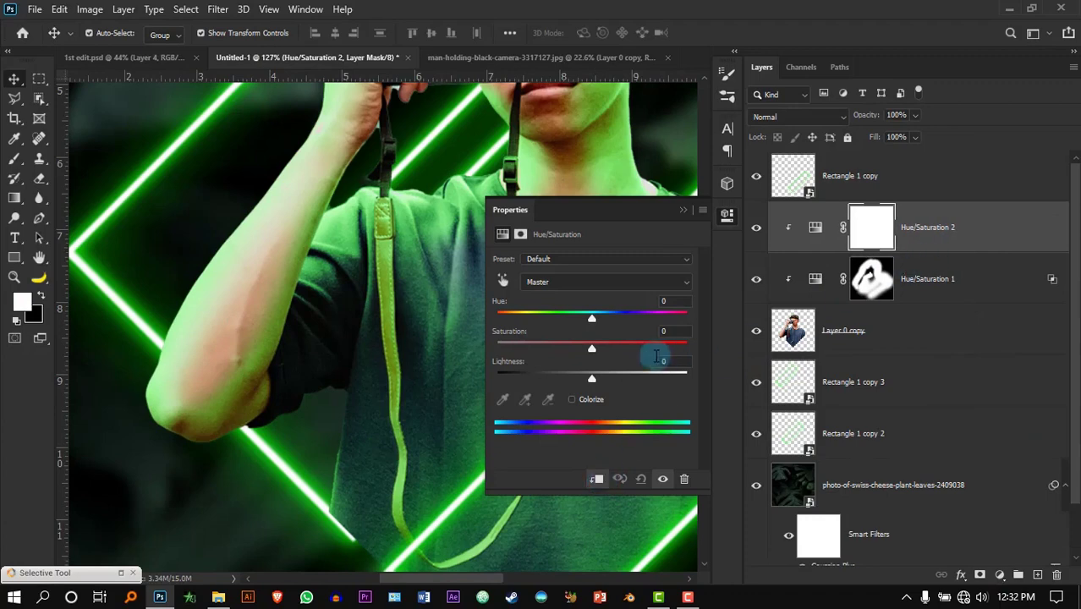
# Colorize it green (Hue 113, Saturation 82, Lightness +21) and invert its mask to hide the tint
pyautogui.click(575, 404)
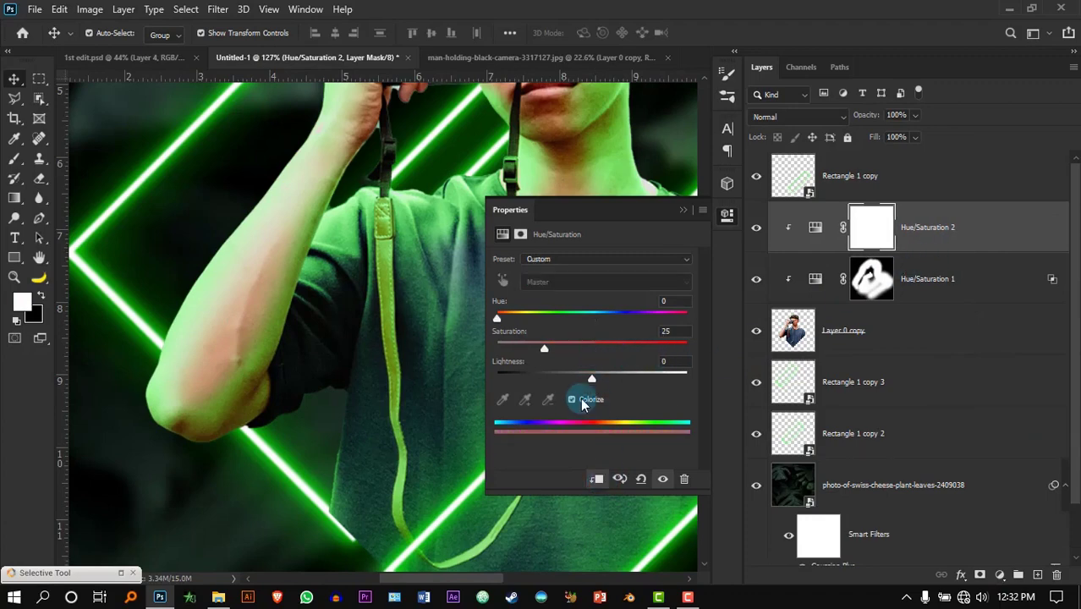
pyautogui.moveTo(498, 318); pyautogui.dragTo(559, 320)
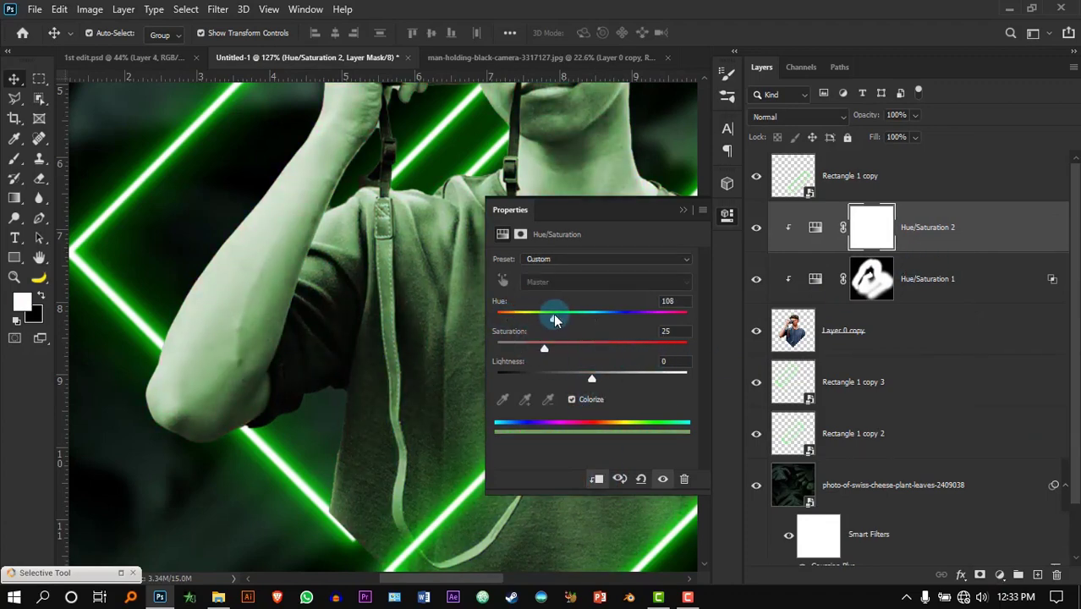
pyautogui.moveTo(600, 349); pyautogui.dragTo(649, 347)
pyautogui.moveTo(605, 374)
pyautogui.mouseDown()
pyautogui.moveTo(632, 372)
pyautogui.moveTo(613, 379)
pyautogui.mouseUp()
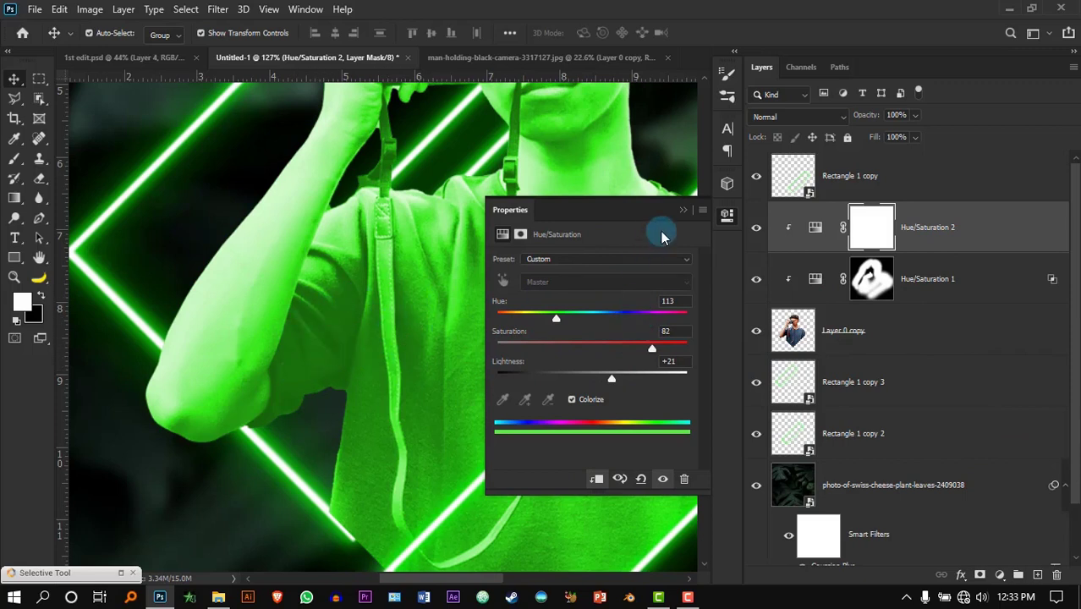
pyautogui.click(684, 210)
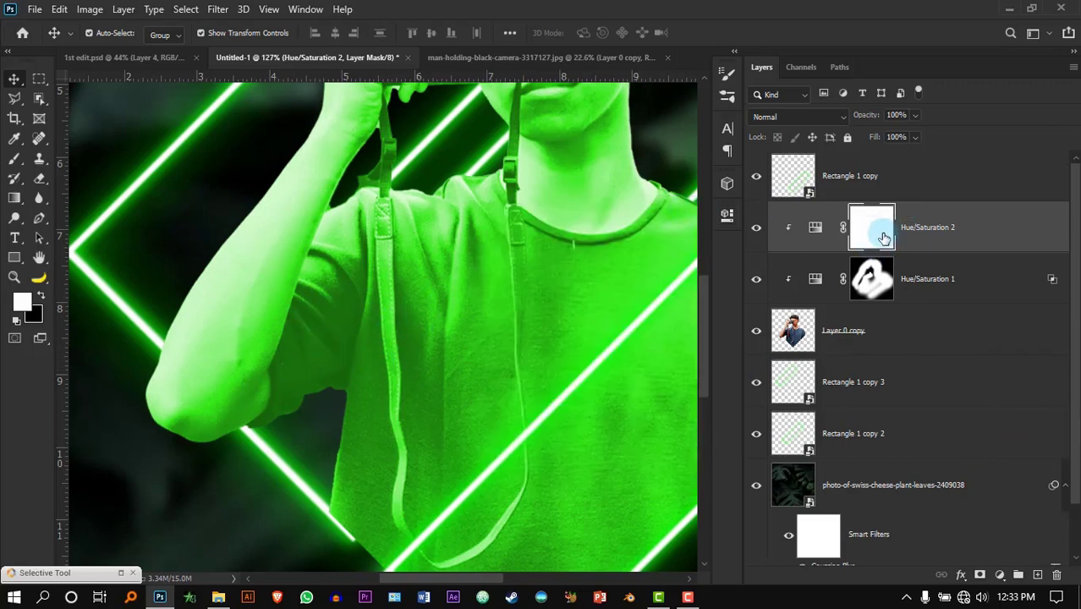
pyautogui.hotkey('ctrl', 'i')
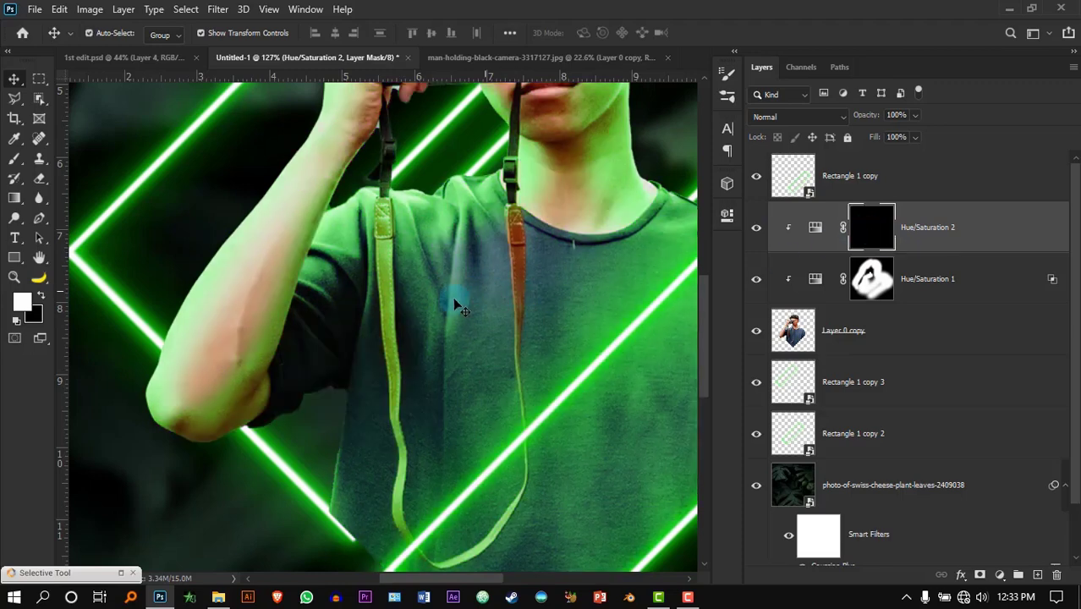
# Paint white on the Hue/Saturation 2 mask to reveal green on the man's shoulder
pyautogui.press('b')
pyautogui.click(321, 355)
pyautogui.moveTo(318, 369)
pyautogui.mouseDown()
pyautogui.moveTo(264, 442)
pyautogui.moveTo(327, 311)
pyautogui.moveTo(345, 342)
pyautogui.mouseUp()
pyautogui.scroll(-3, 345, 342)
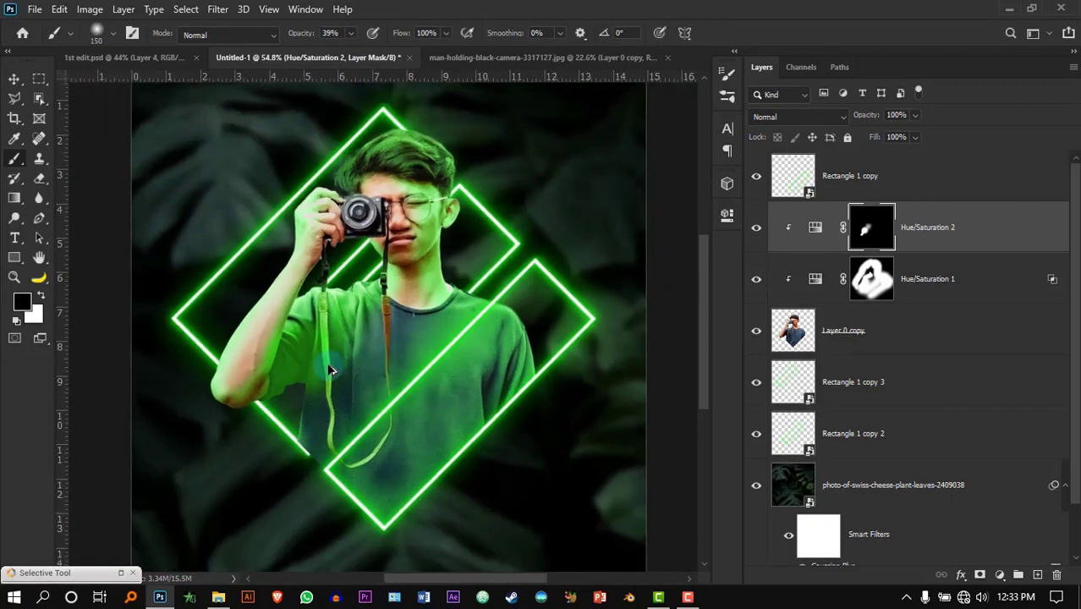
# Switch to black at 39% brush opacity, set the tint layer to 76% opacity, and compare visibility
pyautogui.press('x')
pyautogui.press('3')
pyautogui.press('9')
pyautogui.moveTo(896, 138)
pyautogui.mouseDown()
pyautogui.moveTo(870, 136)
pyautogui.moveTo(882, 133)
pyautogui.mouseUp()
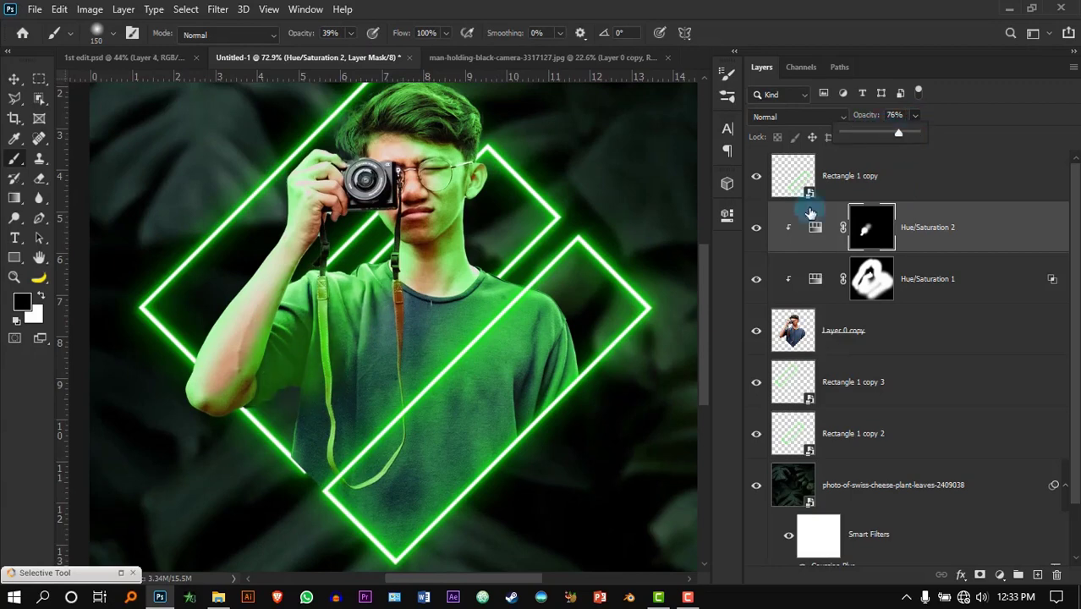
pyautogui.scroll(-3, 187, 374)
pyautogui.click(757, 229)
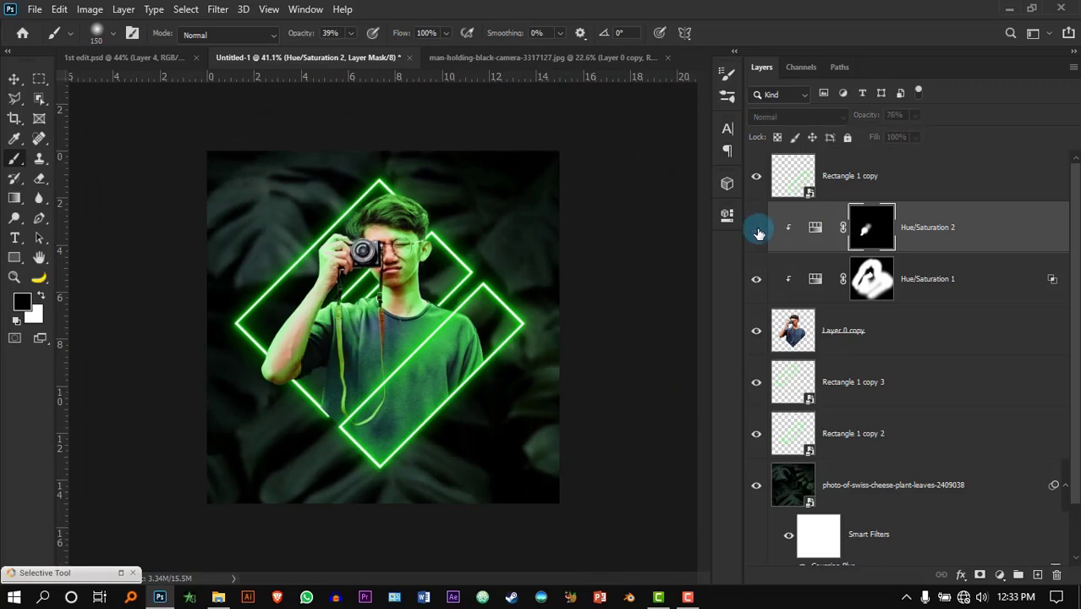
pyautogui.click(757, 229)
pyautogui.scroll(3, 355, 381)
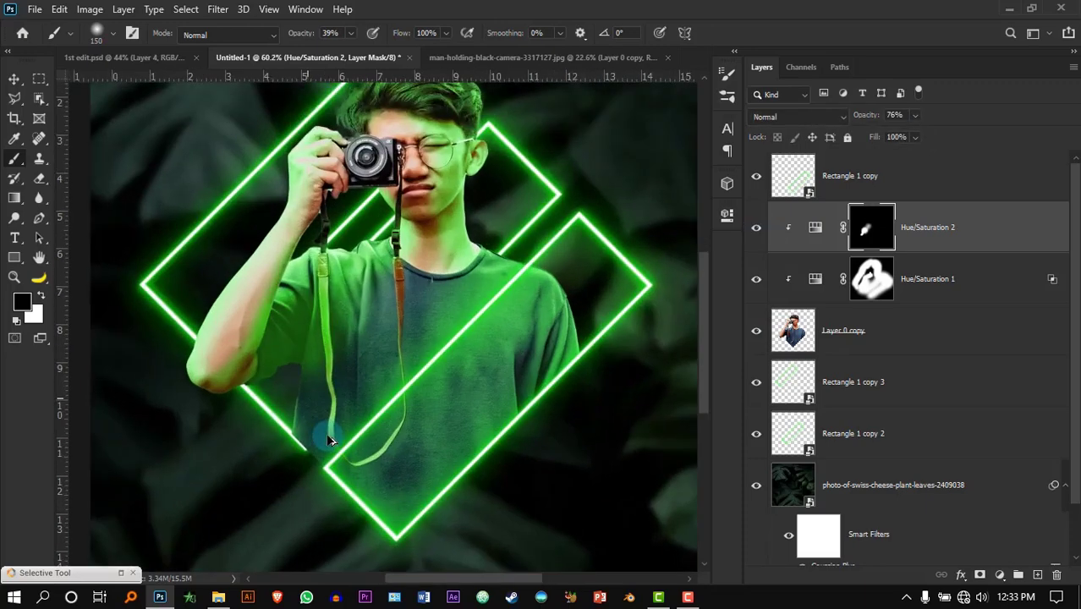
pyautogui.click(854, 277)
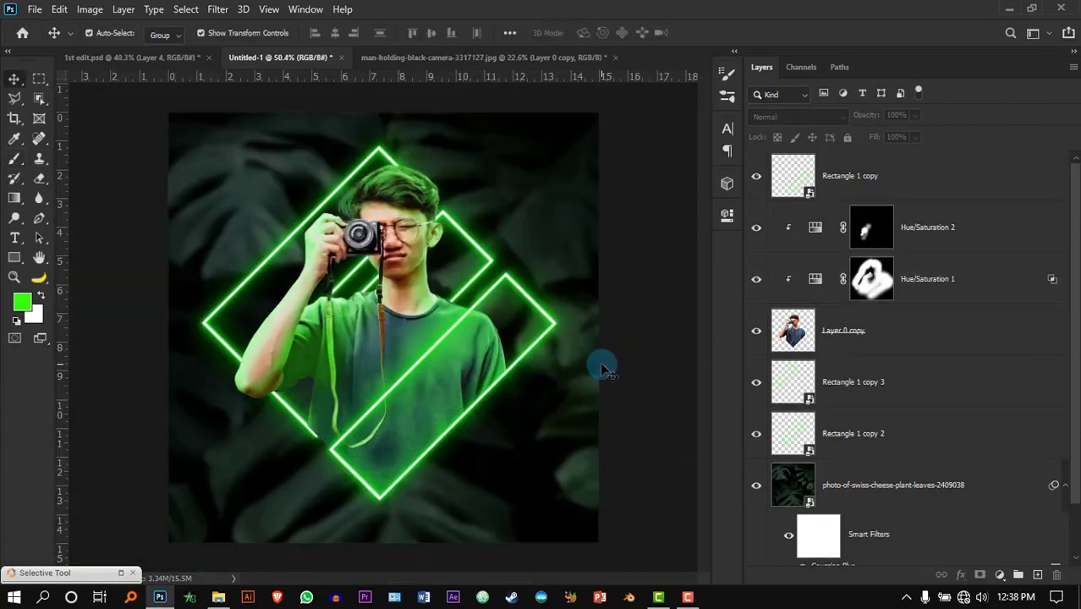
pyautogui.scroll(2, 602, 369)
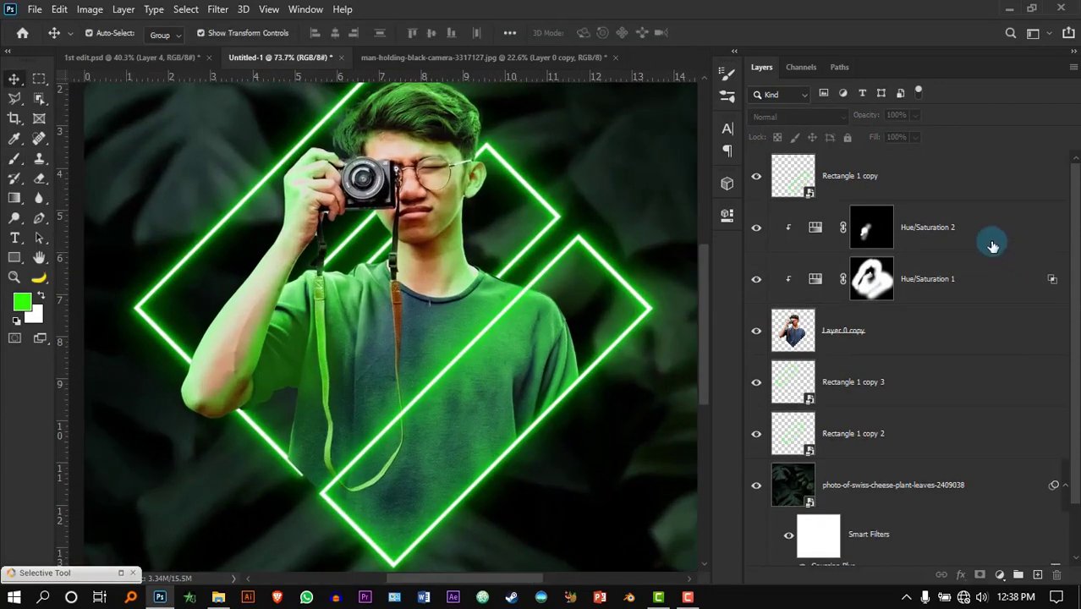
# On a new layer, paint a green dab by the ear and a diagonal glow across the shirt
pyautogui.click(972, 227)
pyautogui.click(1037, 574)
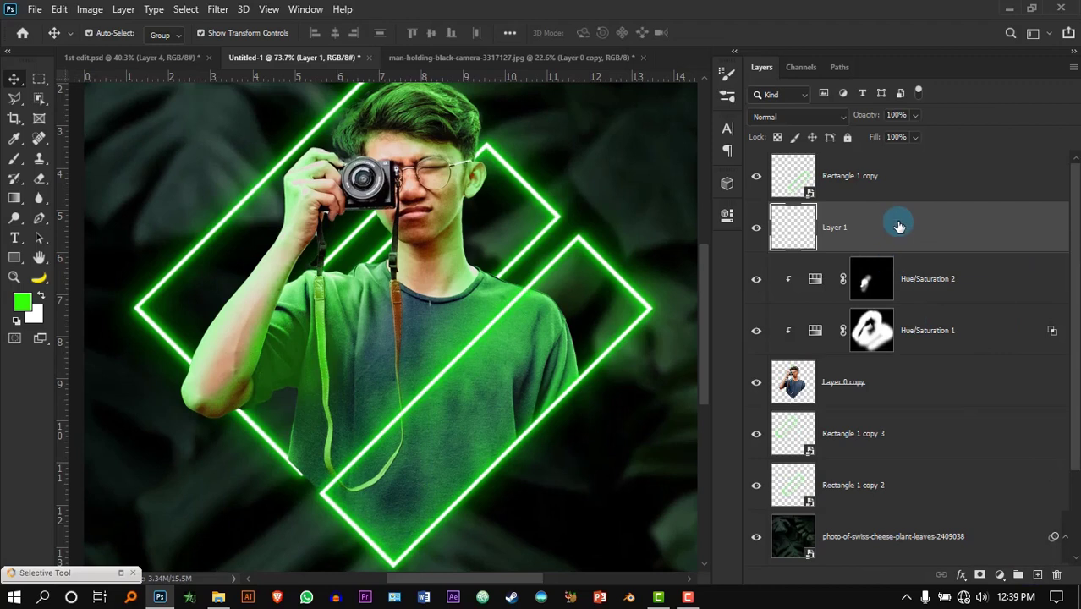
pyautogui.press('b')
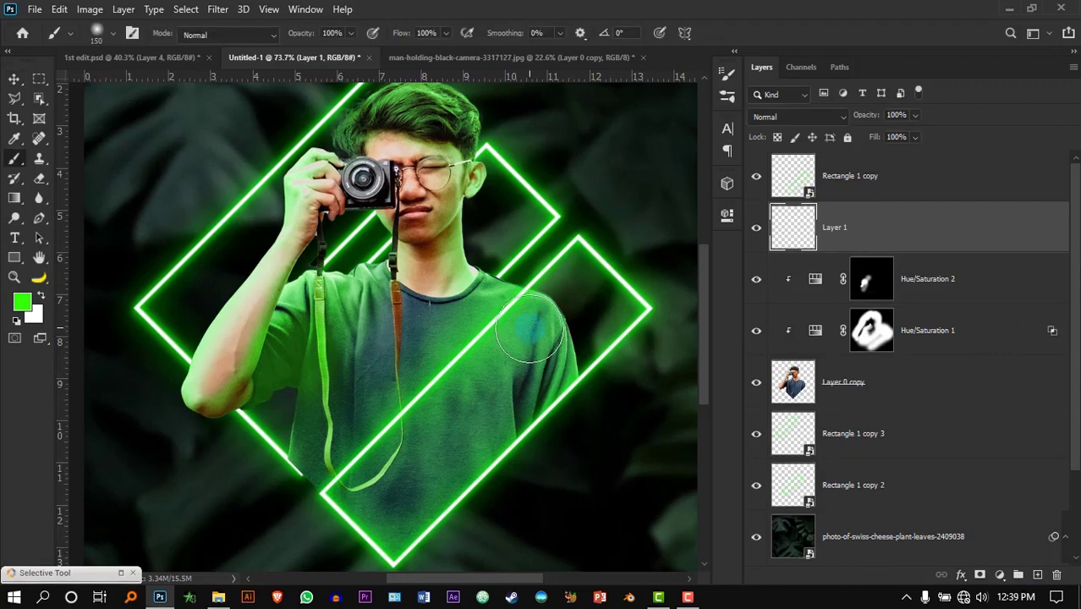
pyautogui.click(475, 176)
pyautogui.hotkey('ctrl', 'z')
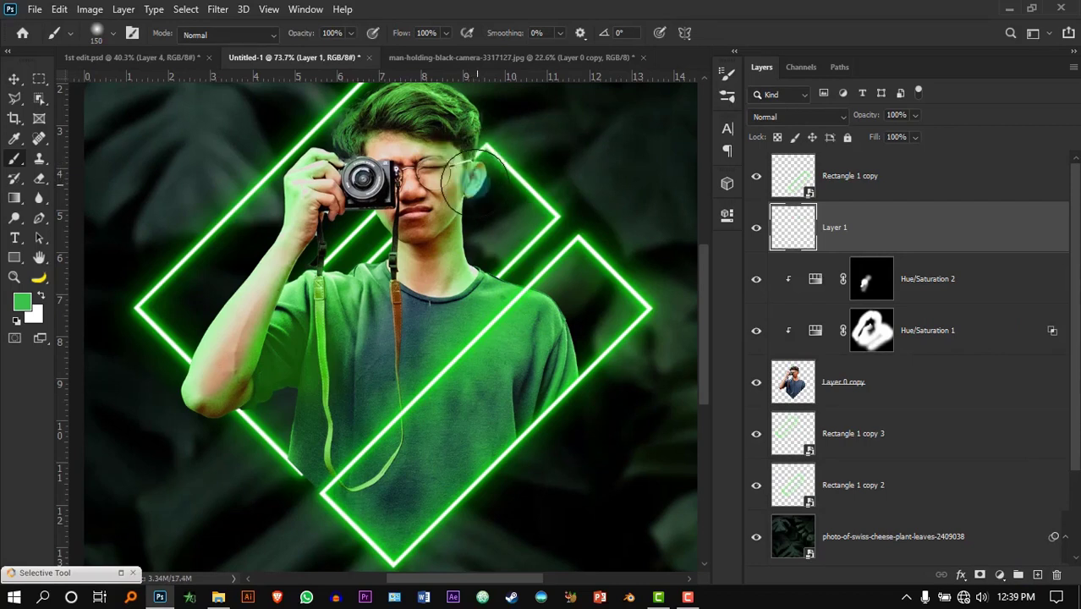
pyautogui.click(477, 179)
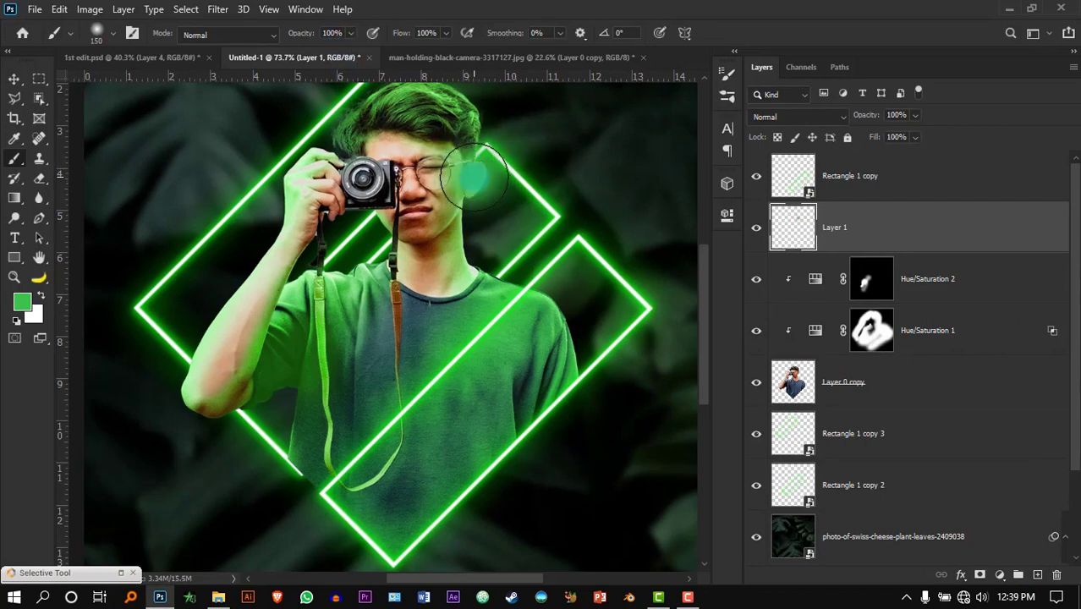
pyautogui.moveTo(518, 288)
pyautogui.mouseDown()
pyautogui.moveTo(495, 325)
pyautogui.moveTo(418, 386)
pyautogui.moveTo(345, 466)
pyautogui.mouseUp()
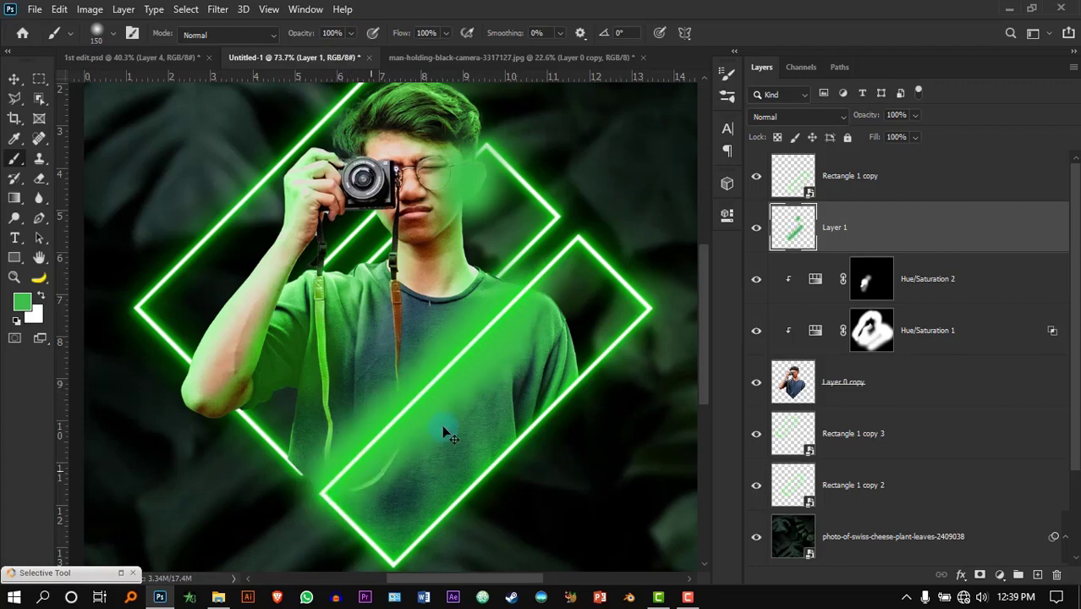
pyautogui.scroll(-3, 368, 331)
pyautogui.scroll(3, 435, 308)
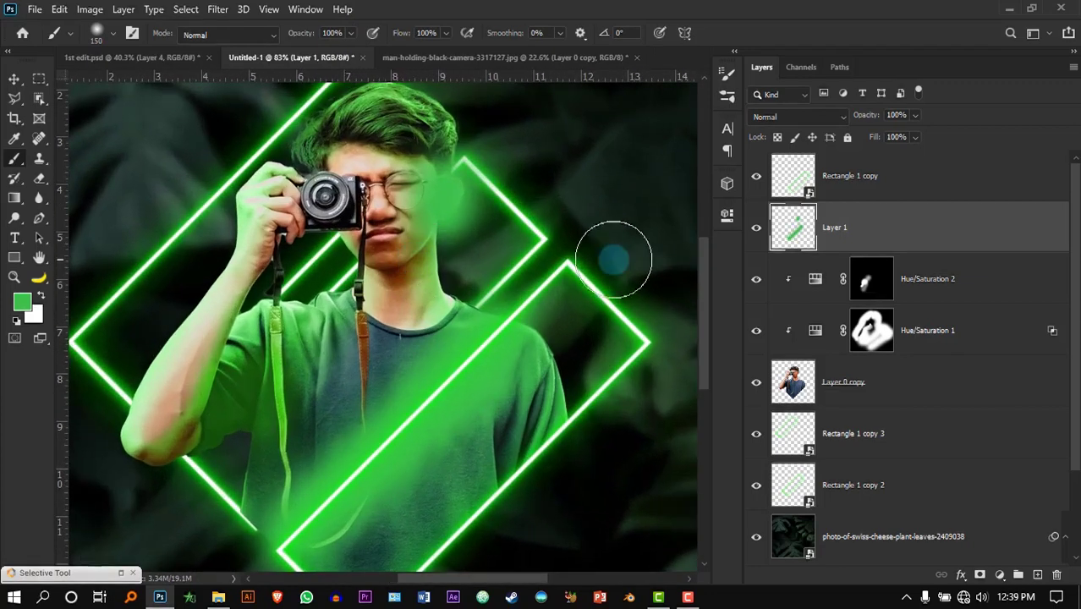
# Set Layer 1 to Screen blend mode and toggle it off and on to judge the glow
pyautogui.click(756, 229)
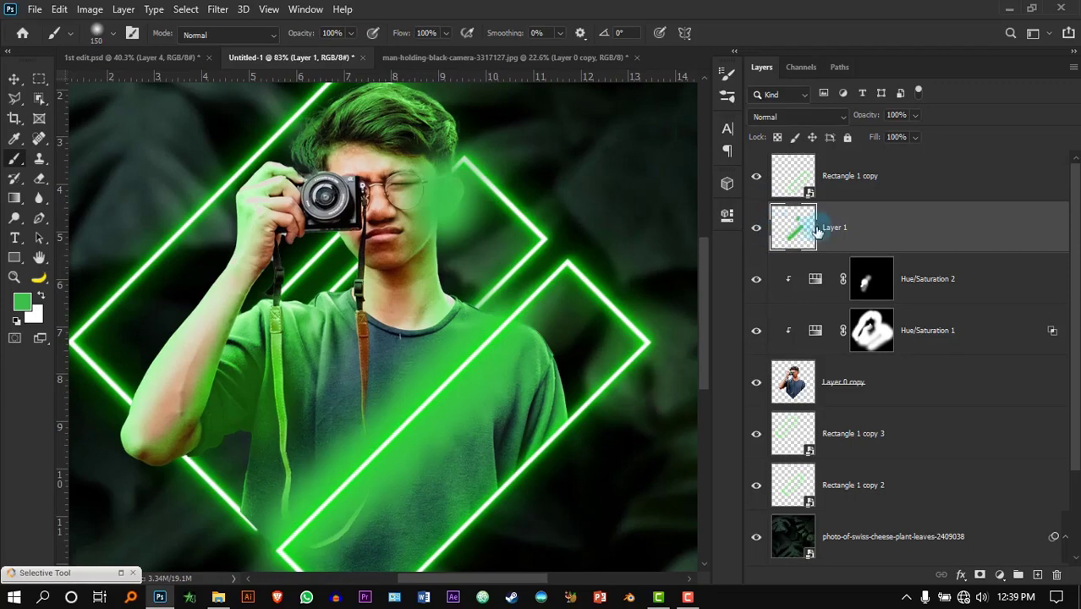
pyautogui.click(800, 121)
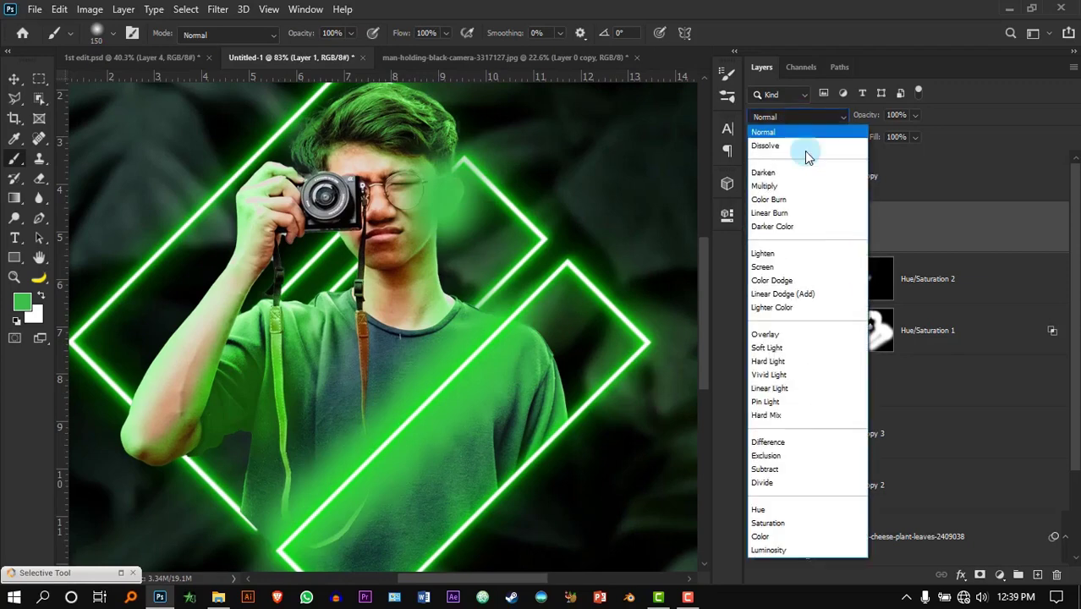
pyautogui.click(805, 267)
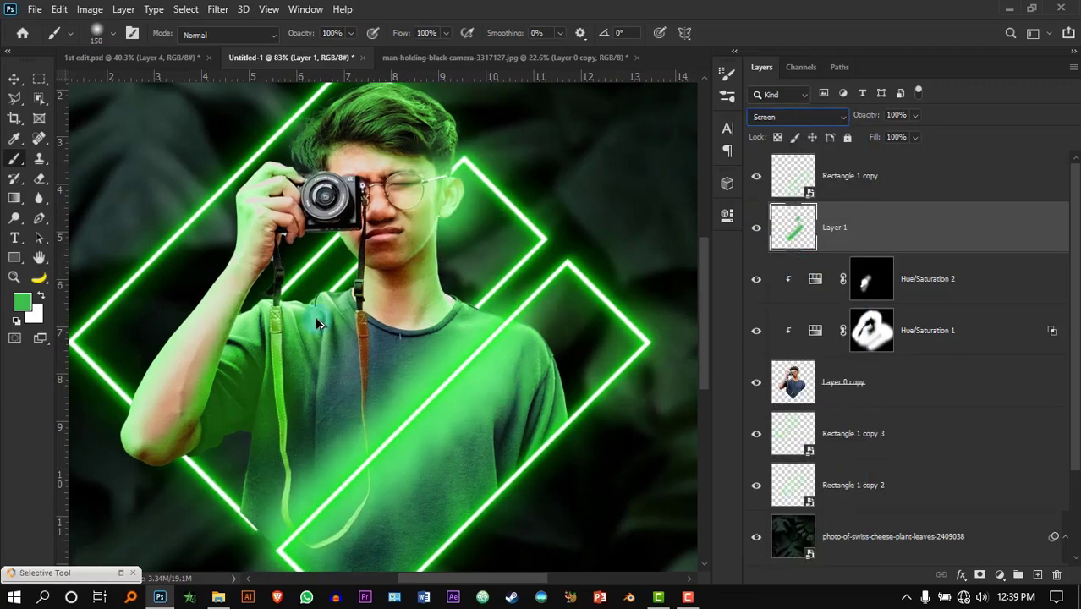
pyautogui.click(14, 79)
pyautogui.scroll(-2, 613, 313)
pyautogui.click(613, 314)
pyautogui.click(756, 229)
pyautogui.click(756, 229)
pyautogui.scroll(3, 410, 347)
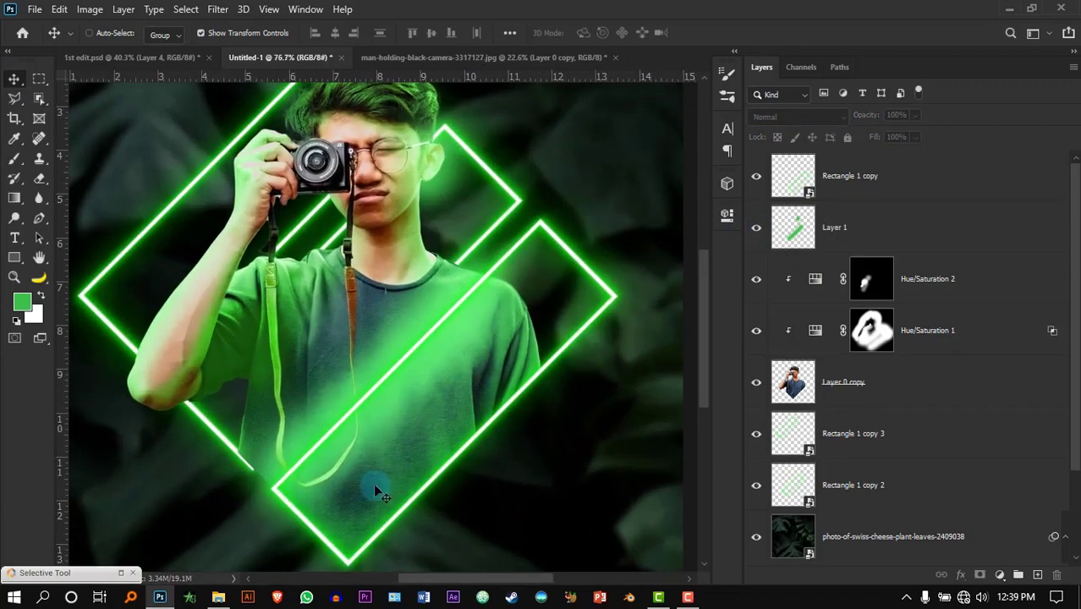
pyautogui.scroll(3, 353, 188)
pyautogui.scroll(-6, 454, 190)
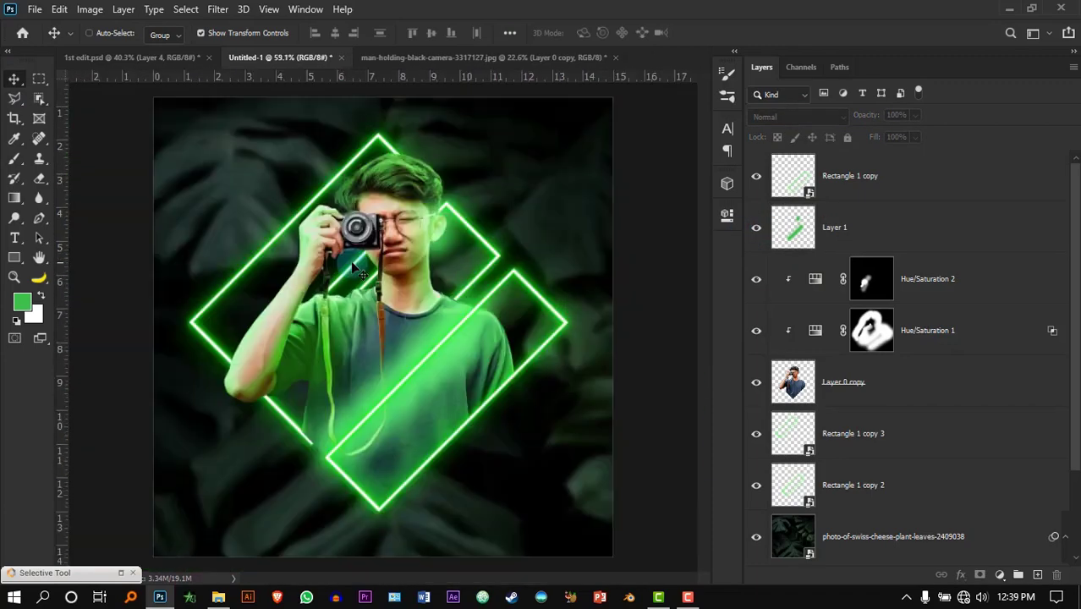
pyautogui.scroll(2, 442, 309)
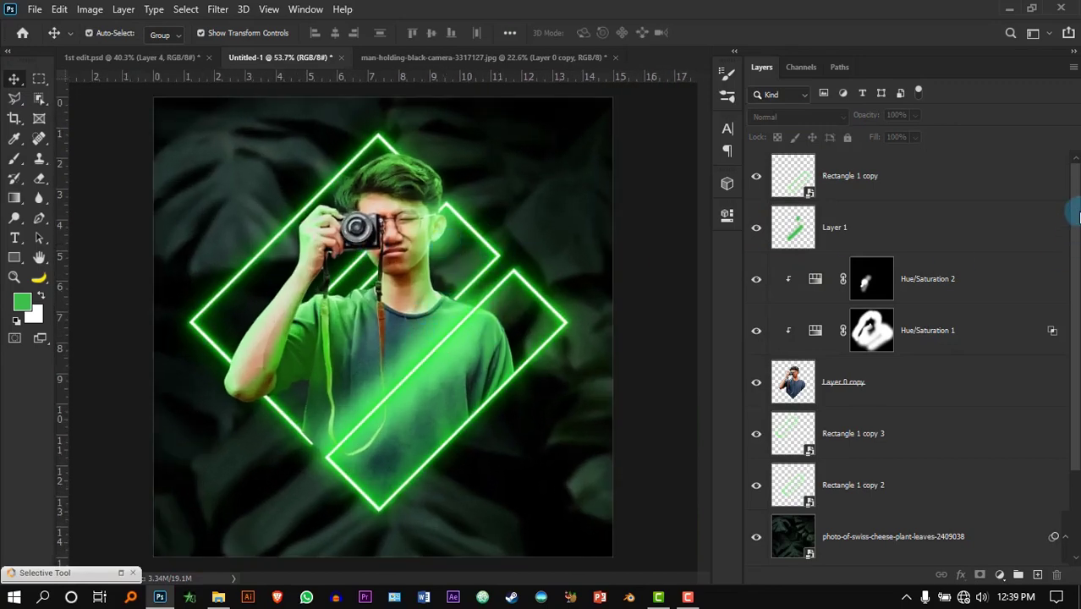
pyautogui.scroll(3, 414, 296)
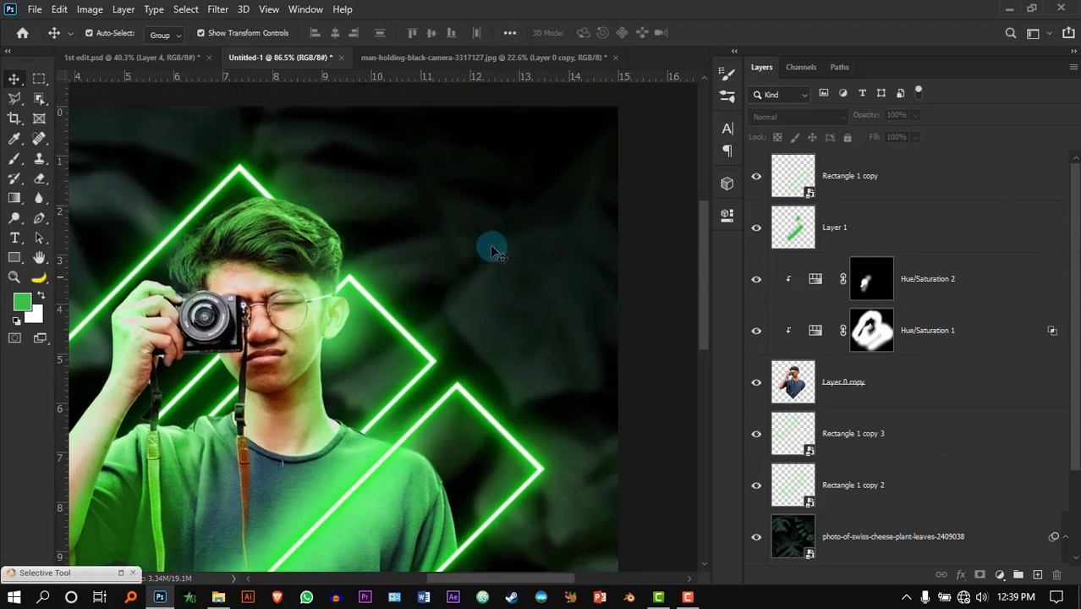
pyautogui.click(1037, 574)
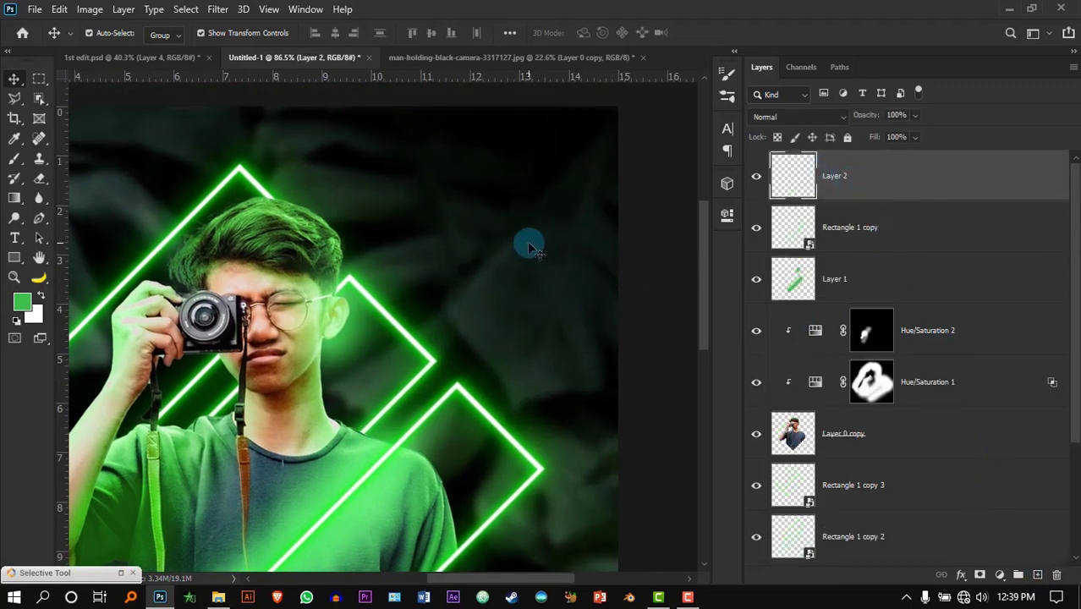
# Set the brush hardness to 100% and test a green dot beside the man's head
pyautogui.press('b')
pyautogui.rightClick(504, 183)
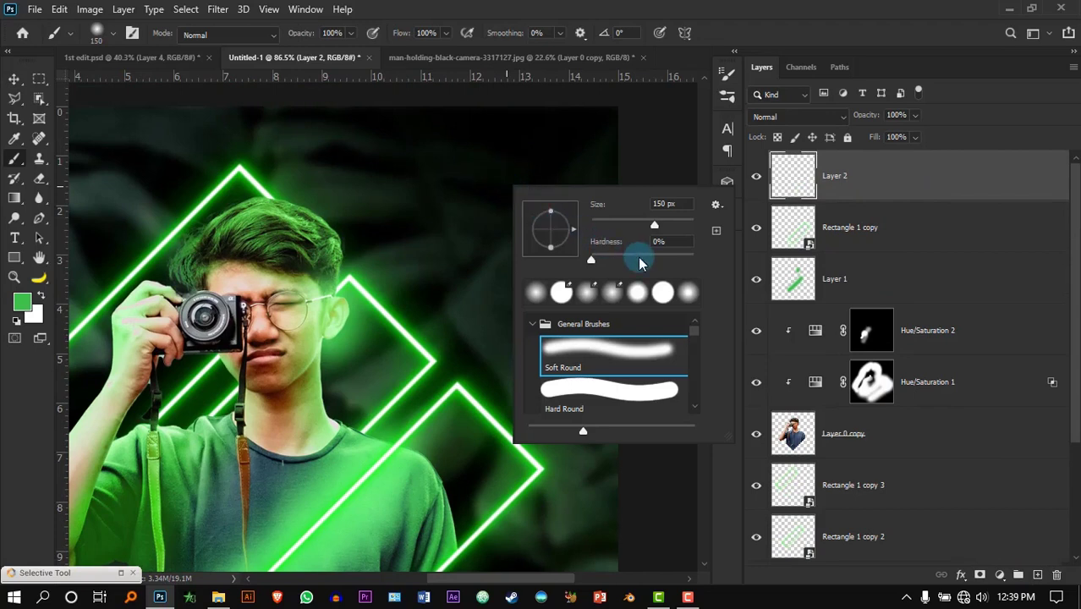
pyautogui.moveTo(661, 264); pyautogui.dragTo(701, 259)
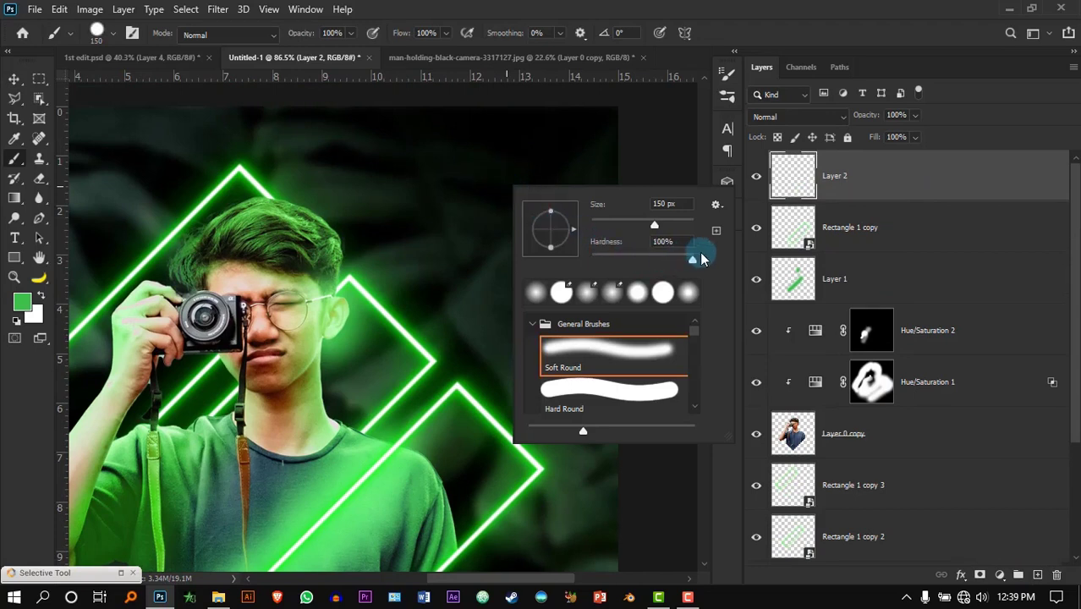
pyautogui.click(463, 222)
pyautogui.click(462, 230)
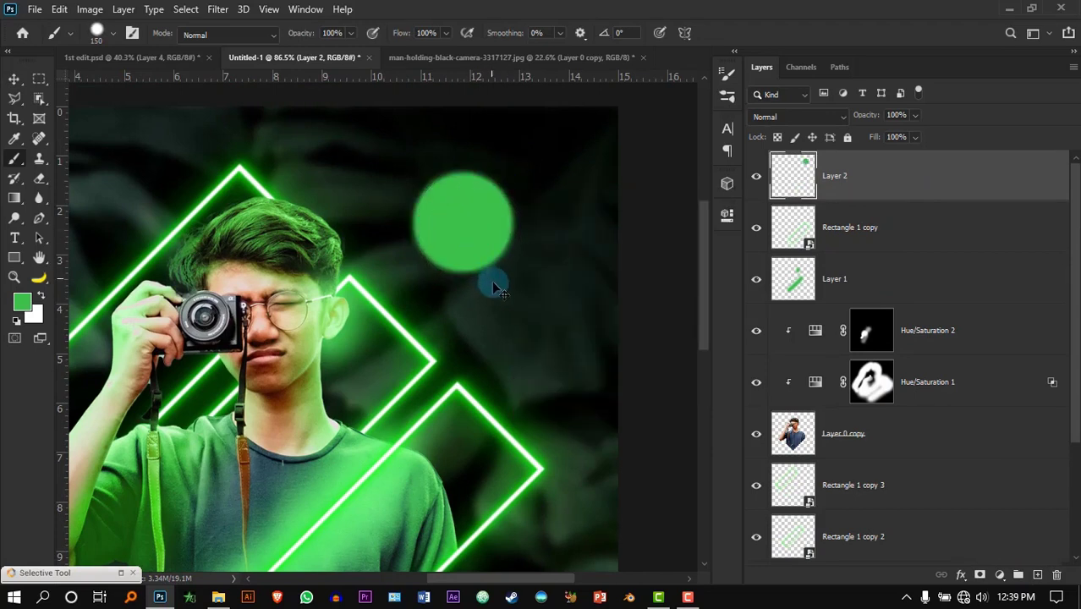
pyautogui.hotkey('ctrl', 'z')
pyautogui.hotkey('ctrl', 'shift', 'z')
pyautogui.hotkey('ctrl', 'z')
# Choose a vivid pure green foreground and paint a hard circle right of the head
pyautogui.click(23, 301)
pyautogui.moveTo(733, 324); pyautogui.dragTo(822, 312)
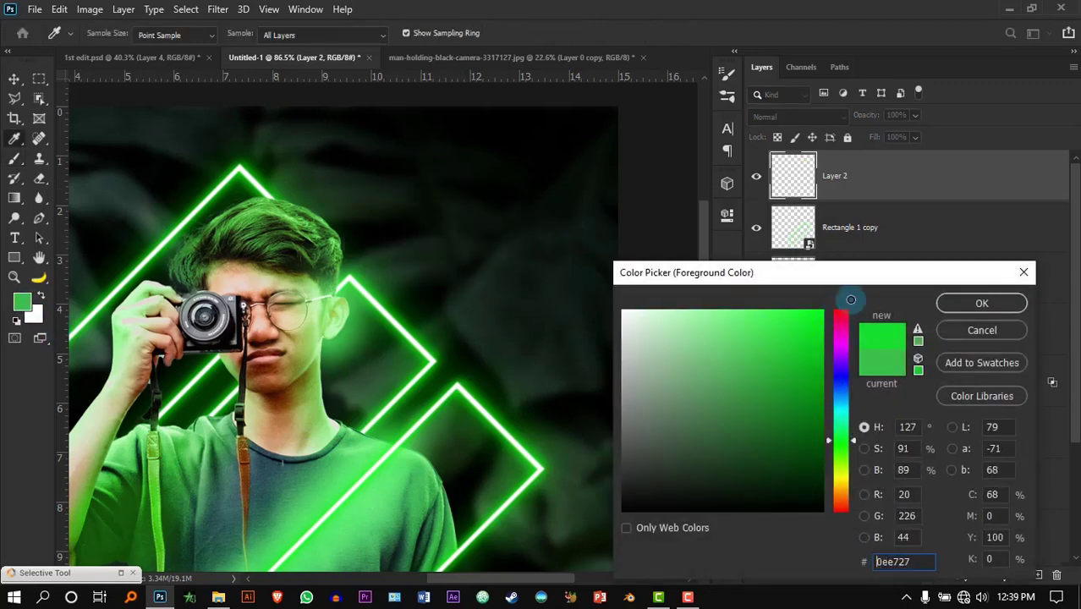
pyautogui.click(973, 304)
pyautogui.click(510, 243)
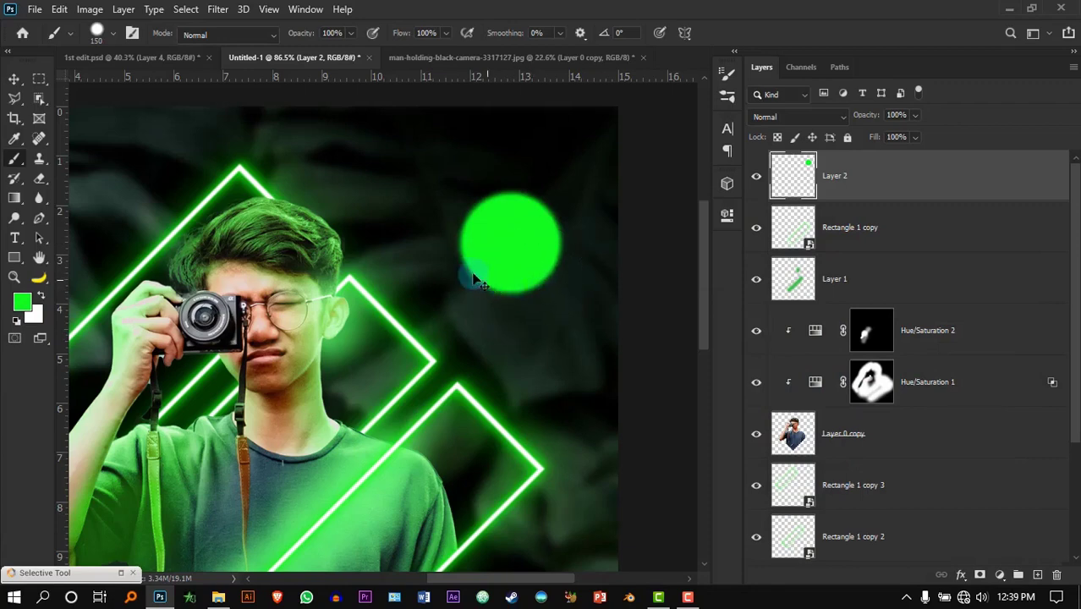
pyautogui.hotkey('ctrl', 'z')
pyautogui.click(446, 245)
# Squeeze the green circle into a narrow vertical ellipse with a transform and commit it
pyautogui.press('v')
pyautogui.scroll(2, 528, 271)
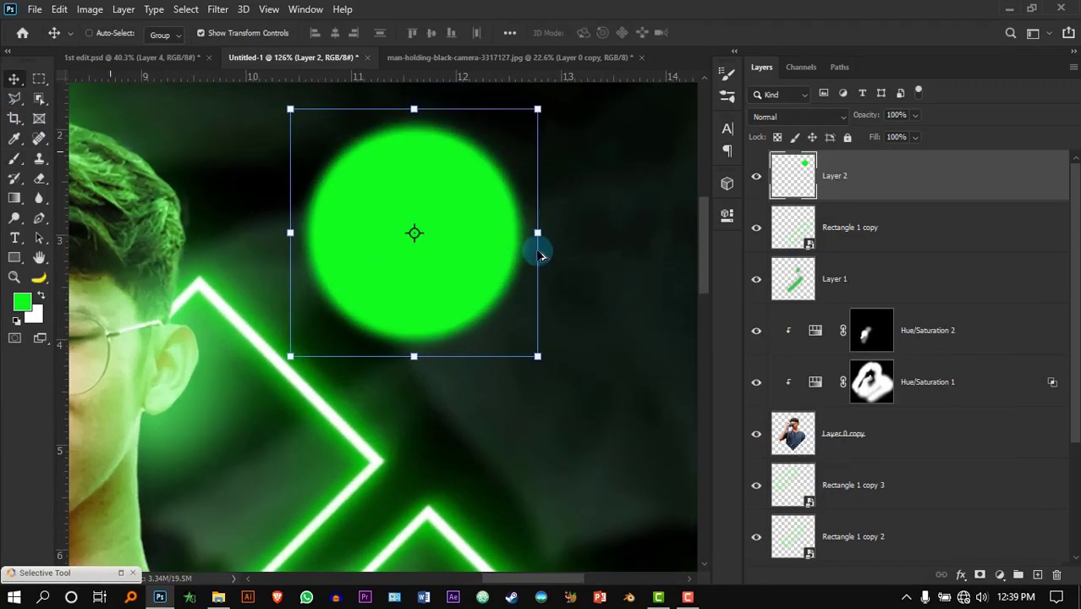
pyautogui.moveTo(538, 233); pyautogui.dragTo(460, 241)
pyautogui.click(763, 33)
pyautogui.scroll(-4, 390, 241)
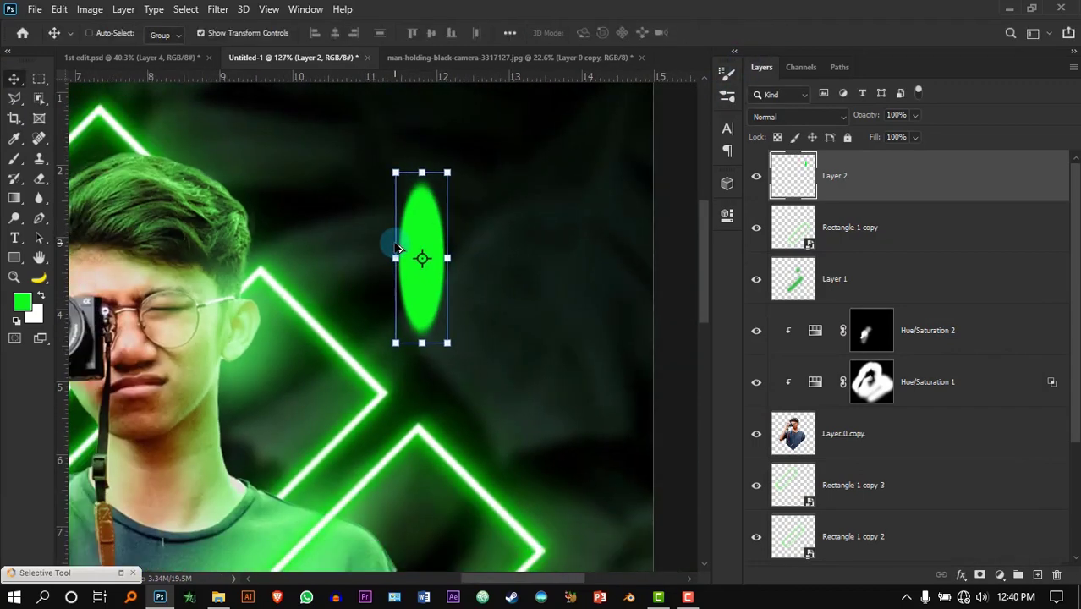
pyautogui.scroll(1, 456, 197)
# Apply a Motion Blur with angle 76° and distance 47 pixels to the ellipse
pyautogui.click(218, 8)
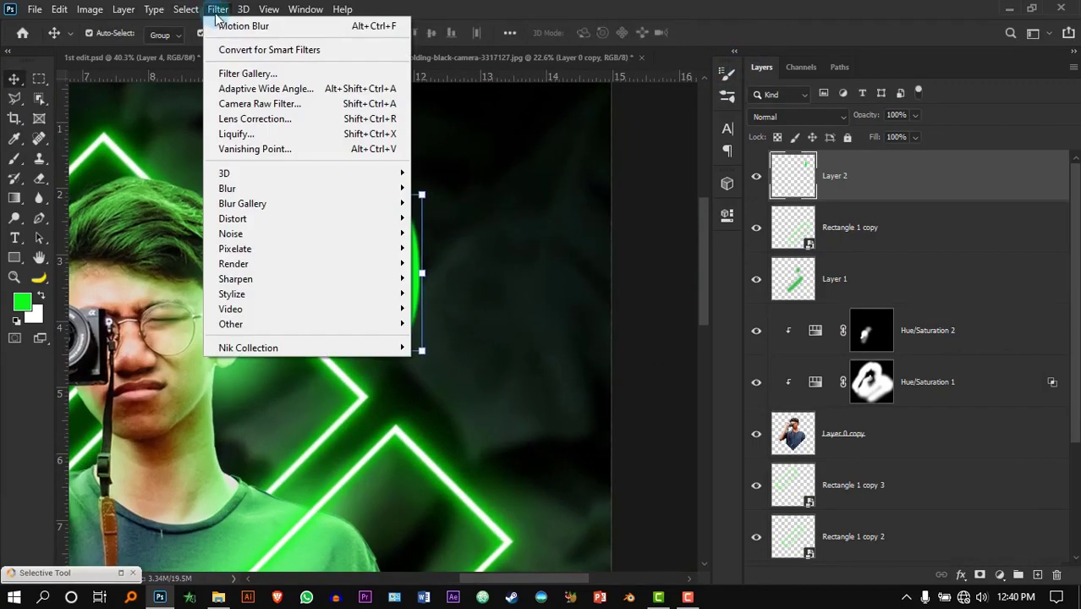
pyautogui.moveTo(401, 194)
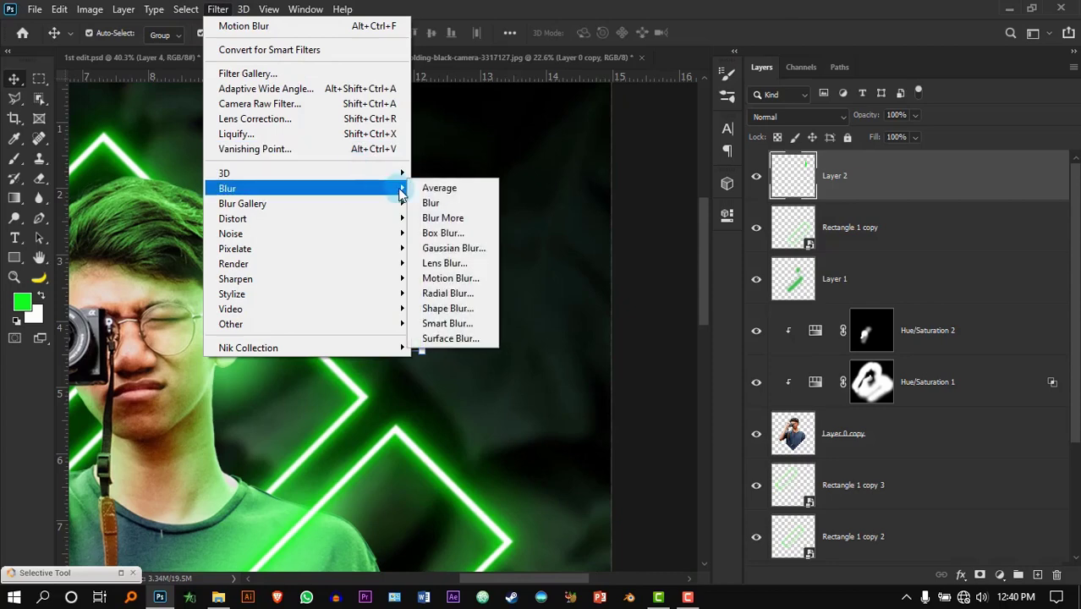
pyautogui.click(461, 277)
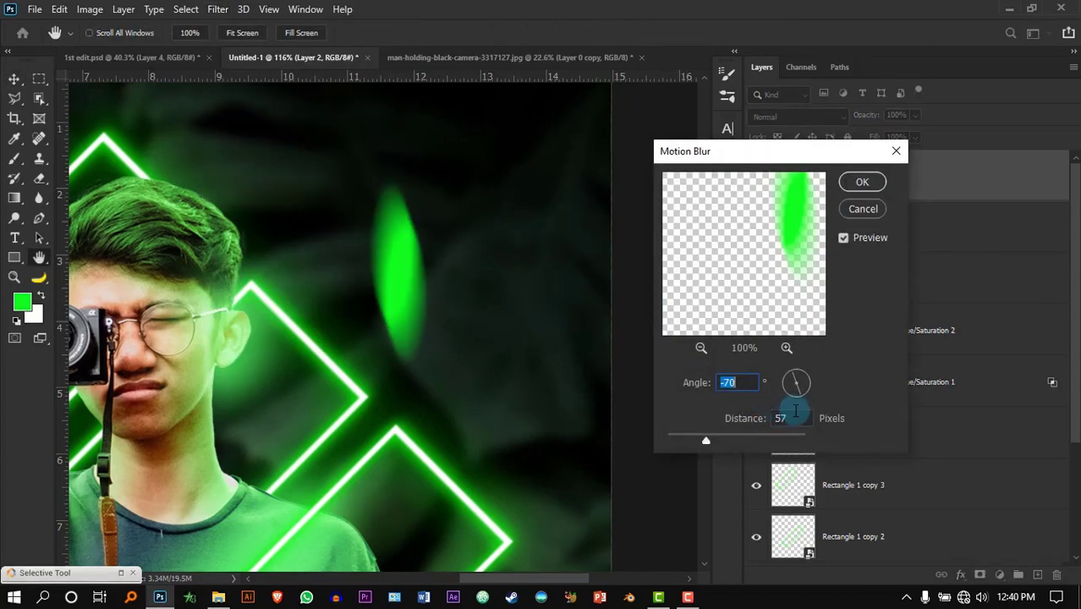
pyautogui.press('Tab')
pyautogui.moveTo(714, 440); pyautogui.dragTo(701, 438)
pyautogui.moveTo(779, 380); pyautogui.dragTo(800, 380)
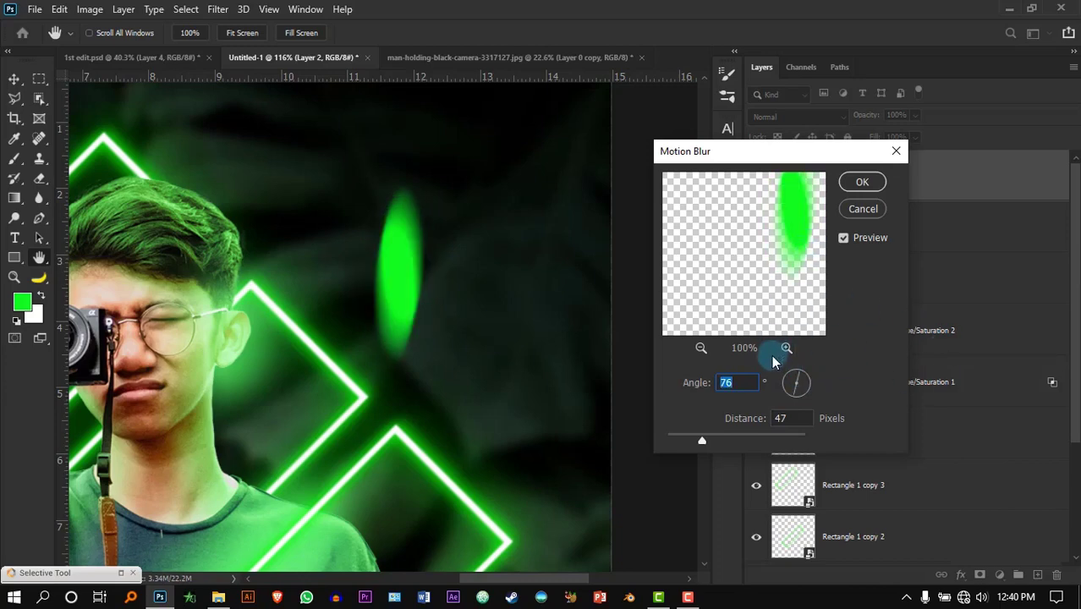
pyautogui.press('Return')
pyautogui.scroll(-5, 521, 229)
# Move the green streak up and left and convert Layer 2 to a smart object
pyautogui.scroll(6, 545, 139)
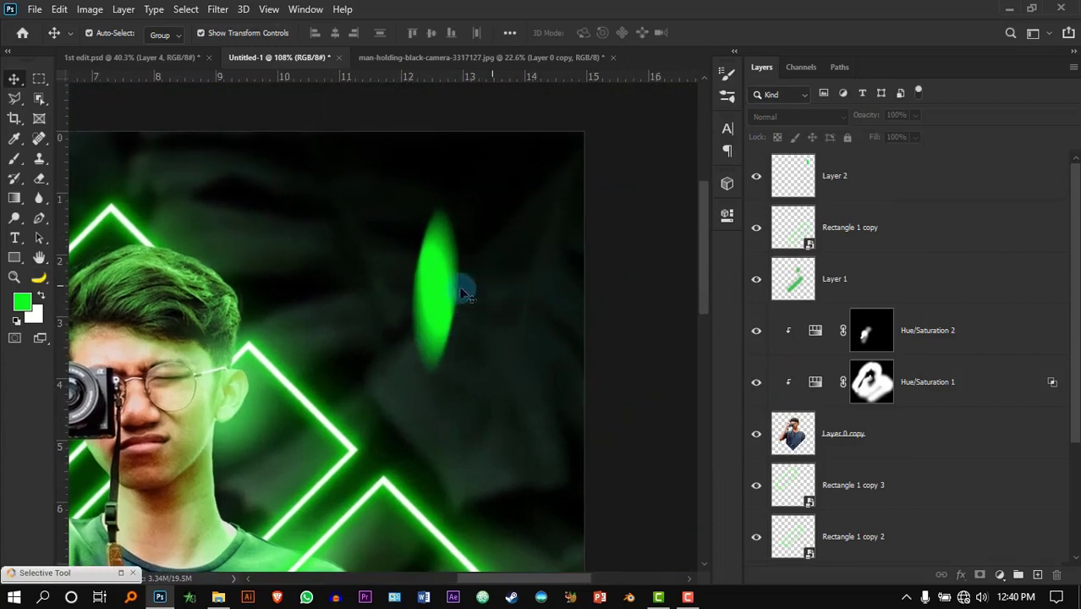
pyautogui.moveTo(463, 294); pyautogui.dragTo(449, 270)
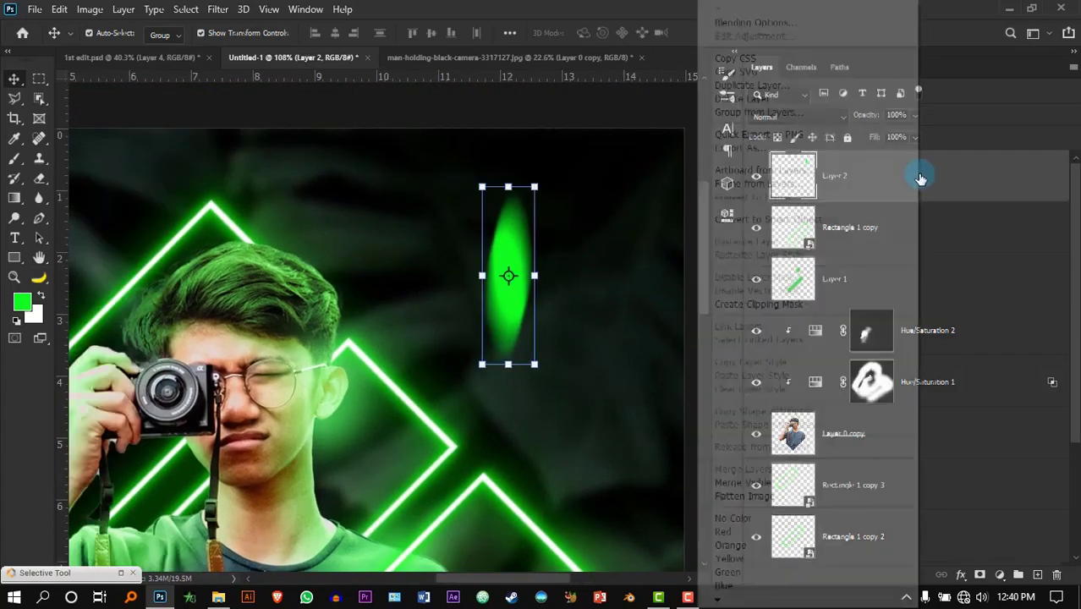
pyautogui.rightClick(917, 173)
pyautogui.click(817, 220)
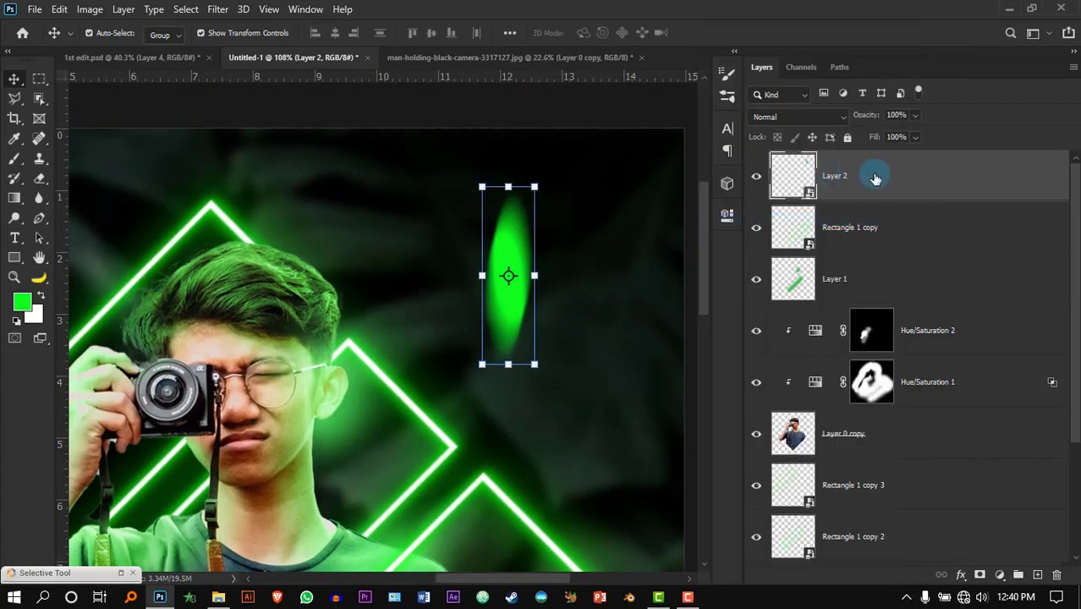
pyautogui.moveTo(518, 248); pyautogui.dragTo(494, 246)
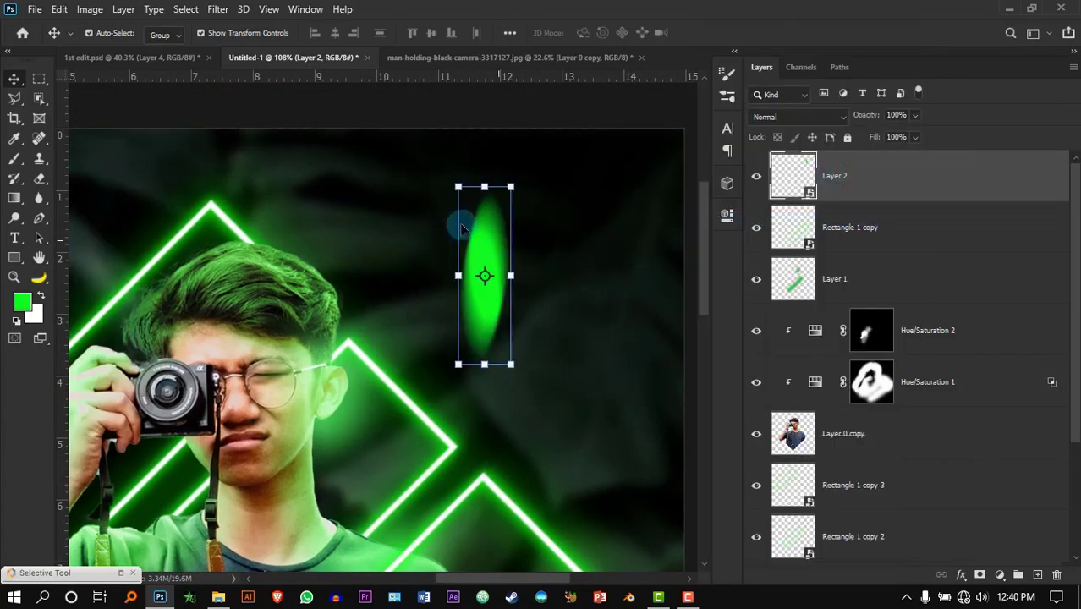
# Apply a Gaussian Blur of radius 11.1 to the streak and compare it on and off
pyautogui.click(217, 8)
pyautogui.moveTo(333, 188)
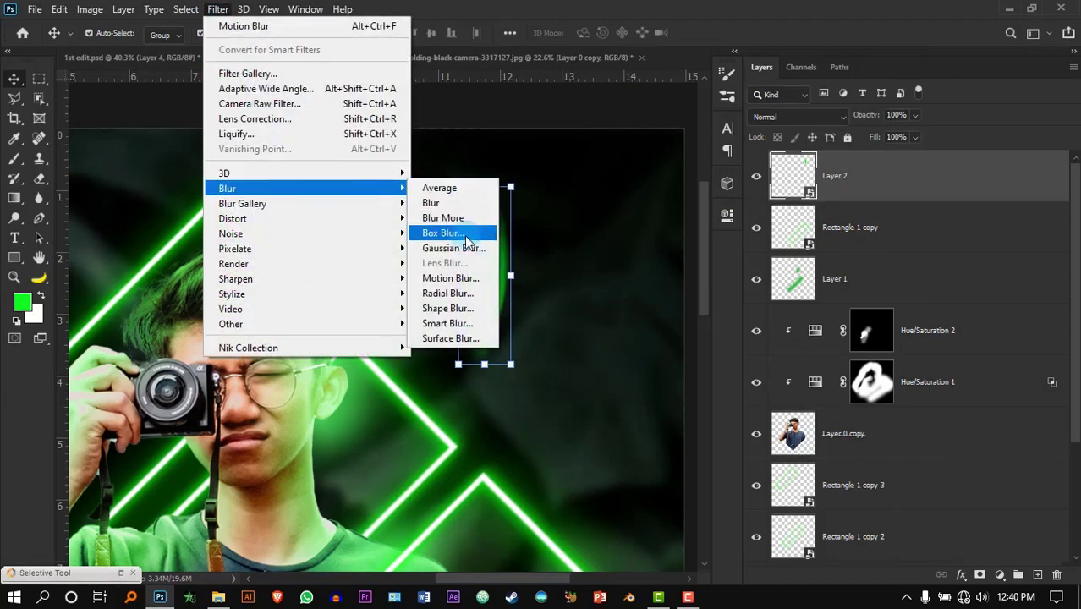
pyautogui.click(440, 249)
pyautogui.moveTo(844, 478)
pyautogui.mouseDown()
pyautogui.moveTo(857, 476)
pyautogui.moveTo(849, 479)
pyautogui.mouseUp()
pyautogui.click(982, 260)
pyautogui.press('v')
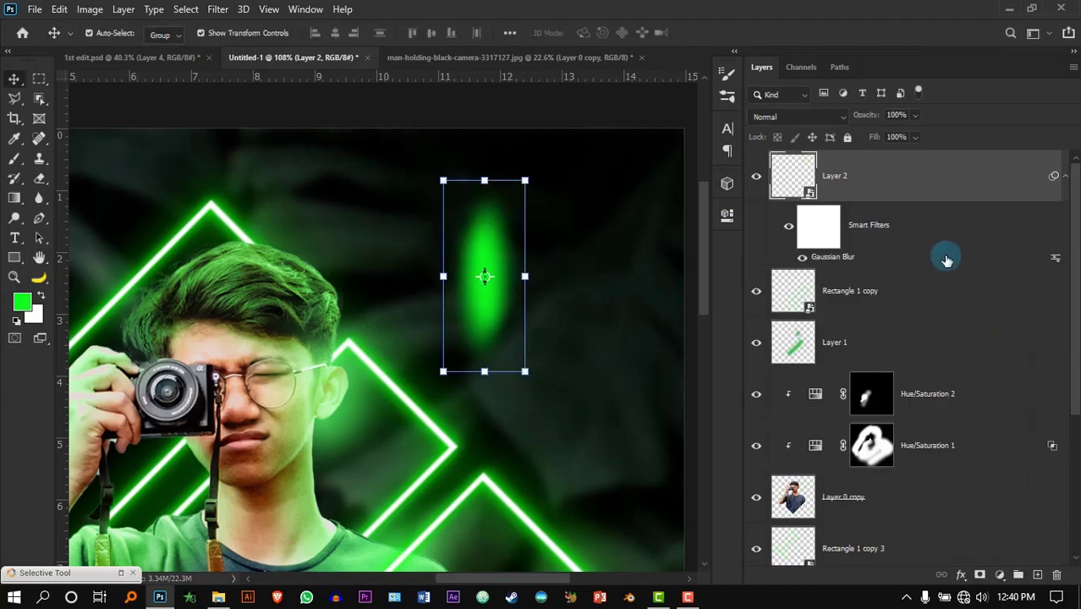
pyautogui.scroll(1, 542, 203)
pyautogui.click(788, 226)
pyautogui.click(788, 226)
# Invert the smart filter mask and paint white to restore the blur near the streak's top
pyautogui.click(805, 237)
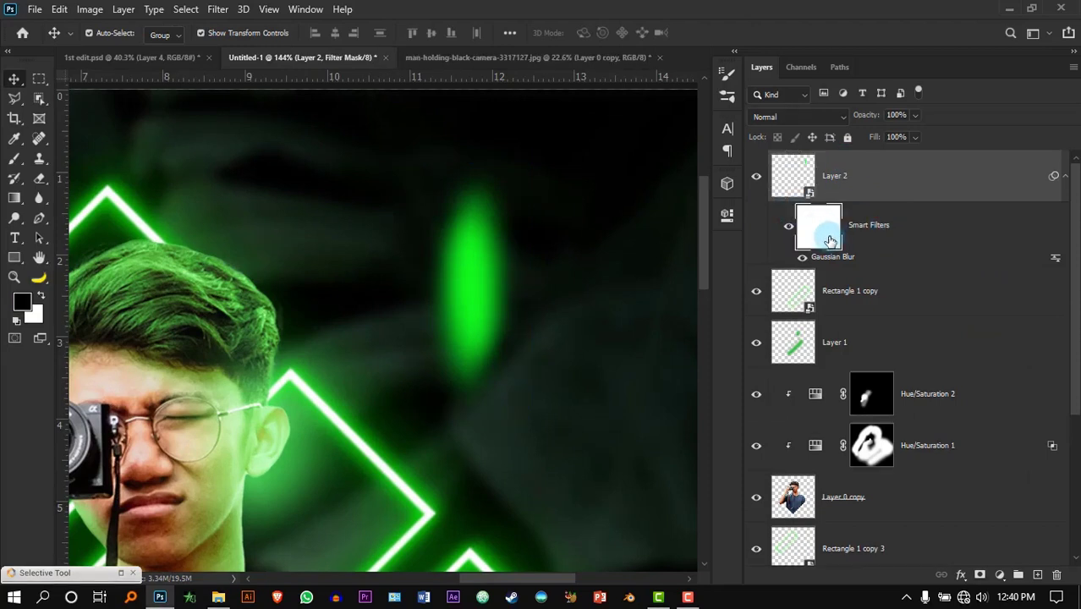
pyautogui.hotkey('ctrl', 'i')
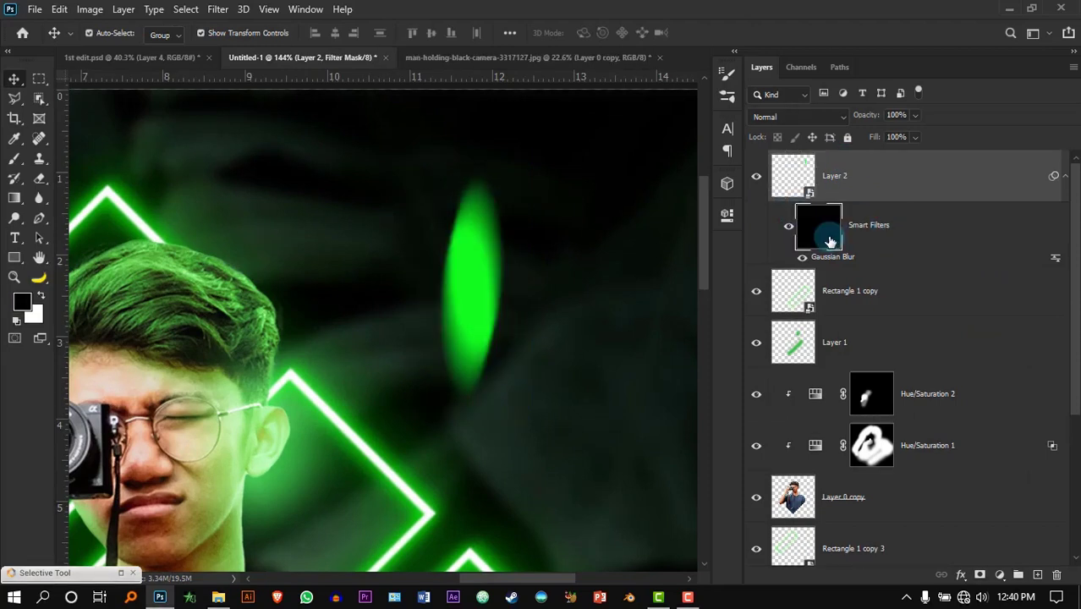
pyautogui.press('b')
pyautogui.press('x')
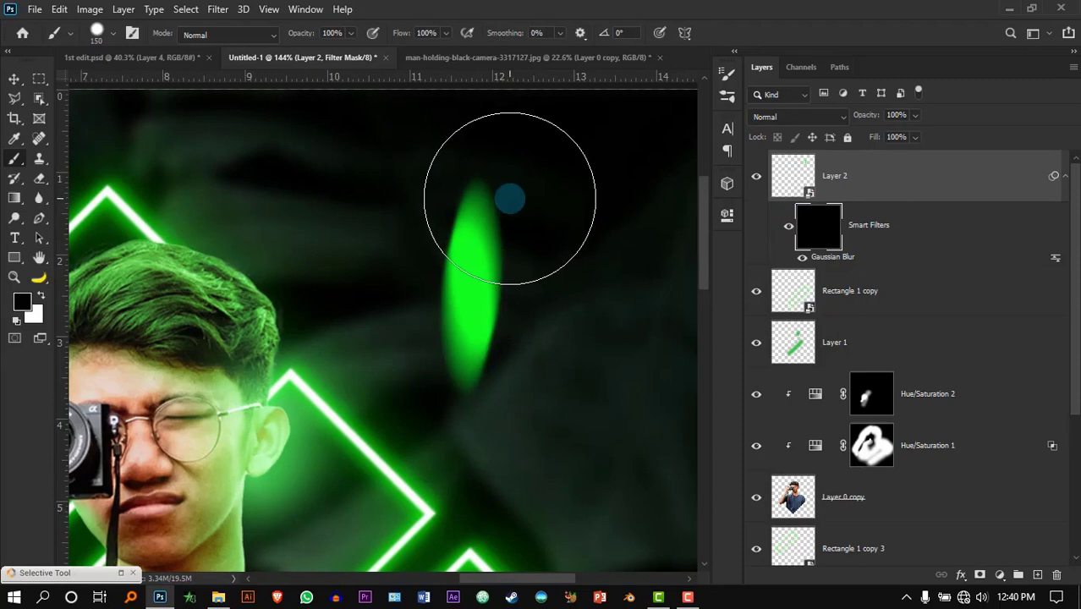
pyautogui.rightClick(533, 193)
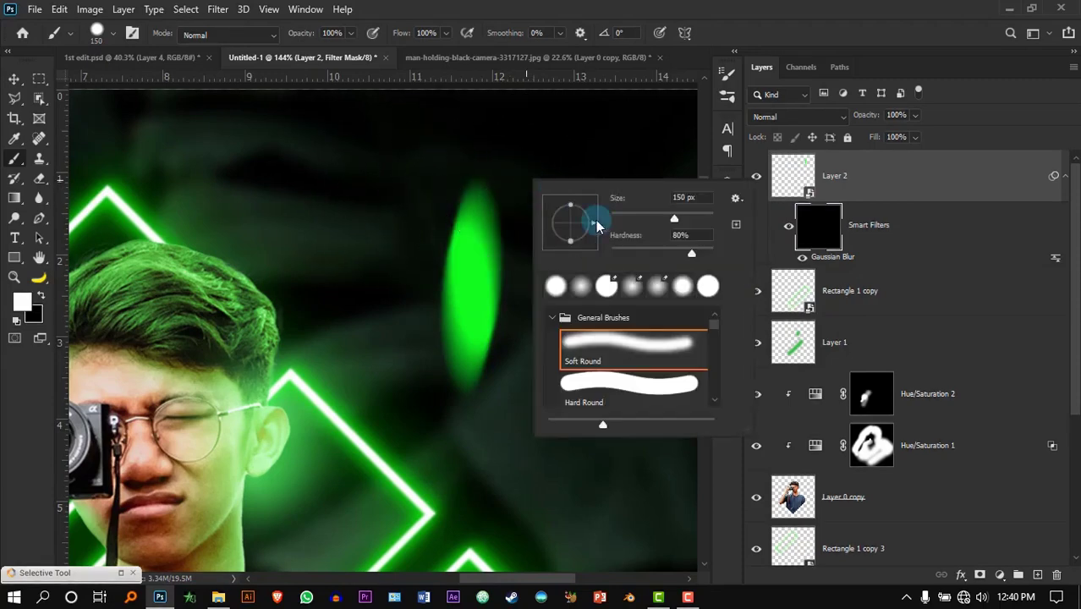
pyautogui.click(446, 189)
pyautogui.scroll(-2, 526, 258)
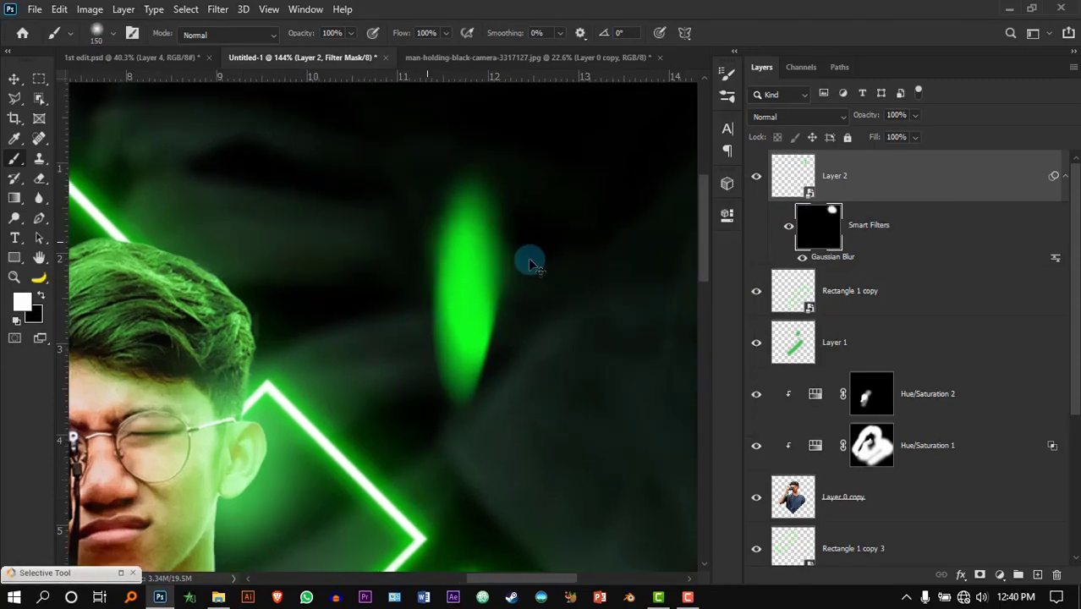
pyautogui.scroll(2, 529, 266)
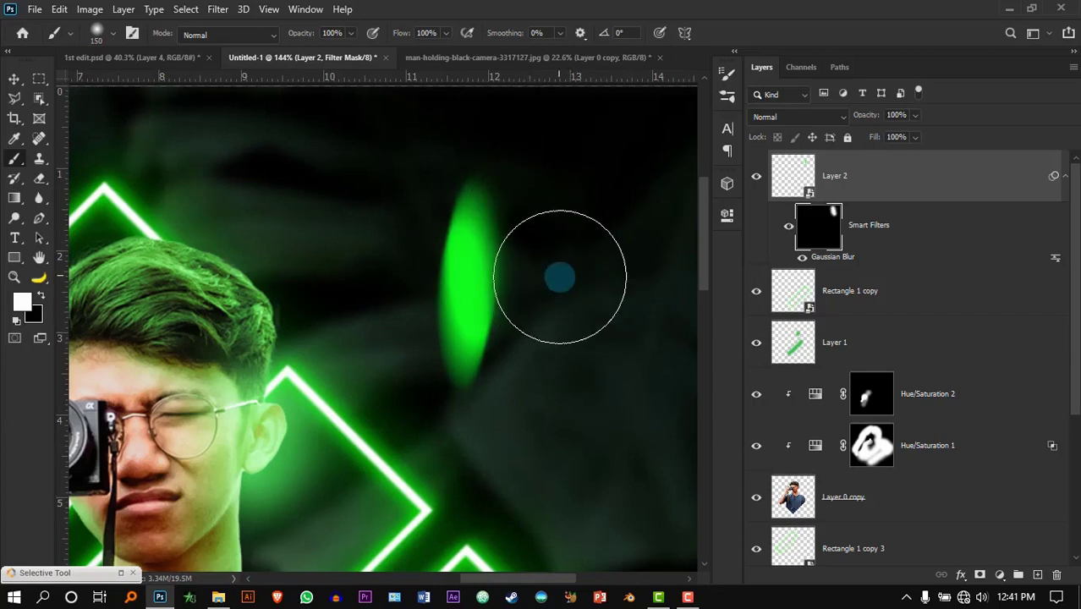
pyautogui.hotkey('ctrl', '2')
pyautogui.hotkey('ctrl', '0')
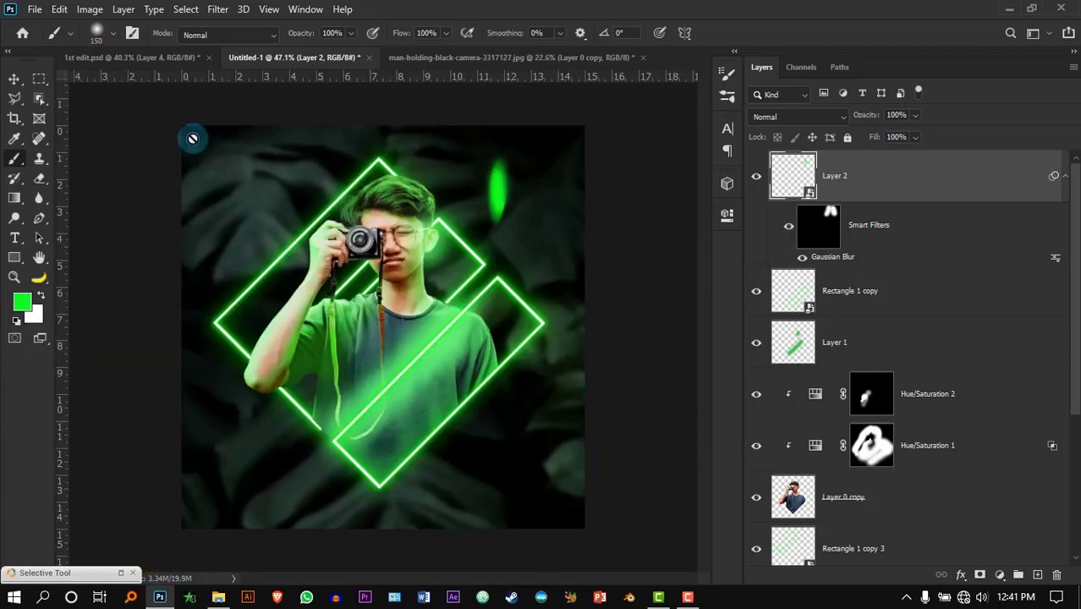
# Move the green leaf to the left side and shift a transformed copy up and right
pyautogui.click(19, 82)
pyautogui.click(101, 214)
pyautogui.moveTo(514, 190); pyautogui.dragTo(264, 233)
pyautogui.scroll(3, 207, 194)
pyautogui.scroll(3, 272, 236)
pyautogui.click(332, 165)
pyautogui.click(393, 212)
pyautogui.moveTo(338, 153); pyautogui.dragTo(380, 197)
# Duplicate the leaf layer and move the new copy toward the bottom right
pyautogui.scroll(-5, 380, 197)
pyautogui.rightClick(922, 175)
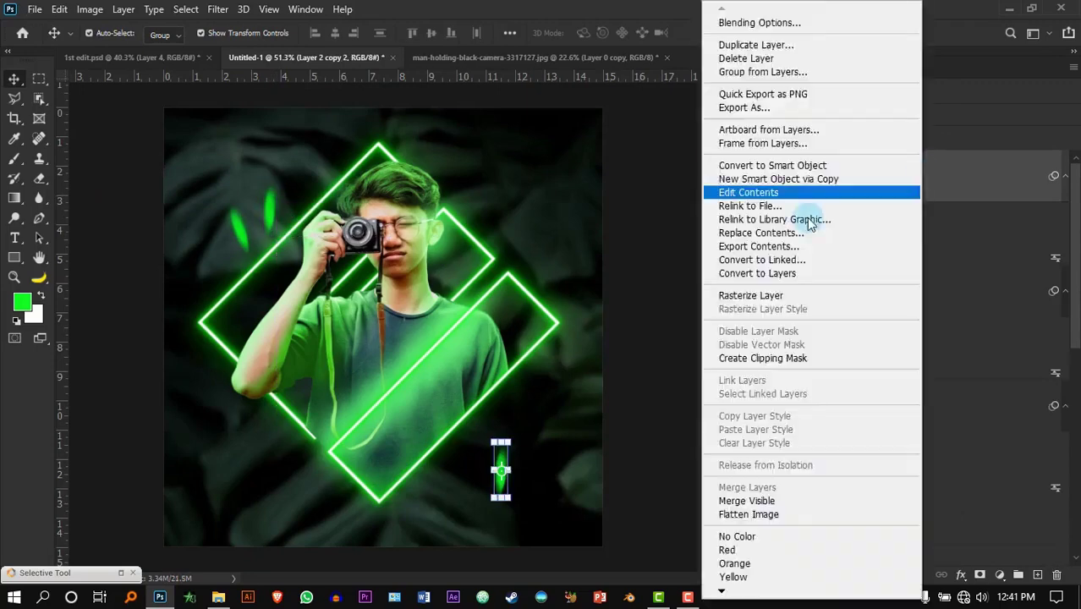
pyautogui.click(771, 176)
pyautogui.moveTo(499, 448)
pyautogui.mouseDown()
pyautogui.moveTo(590, 511)
pyautogui.moveTo(482, 446)
pyautogui.mouseUp()
pyautogui.scroll(-2, 381, 322)
# Make another transformed leaf copy, then select Layer 2 copy 3
pyautogui.rightClick(846, 393)
pyautogui.click(672, 150)
pyautogui.hotkey('ctrl', 't')
pyautogui.press('Return')
pyautogui.scroll(2, 282, 389)
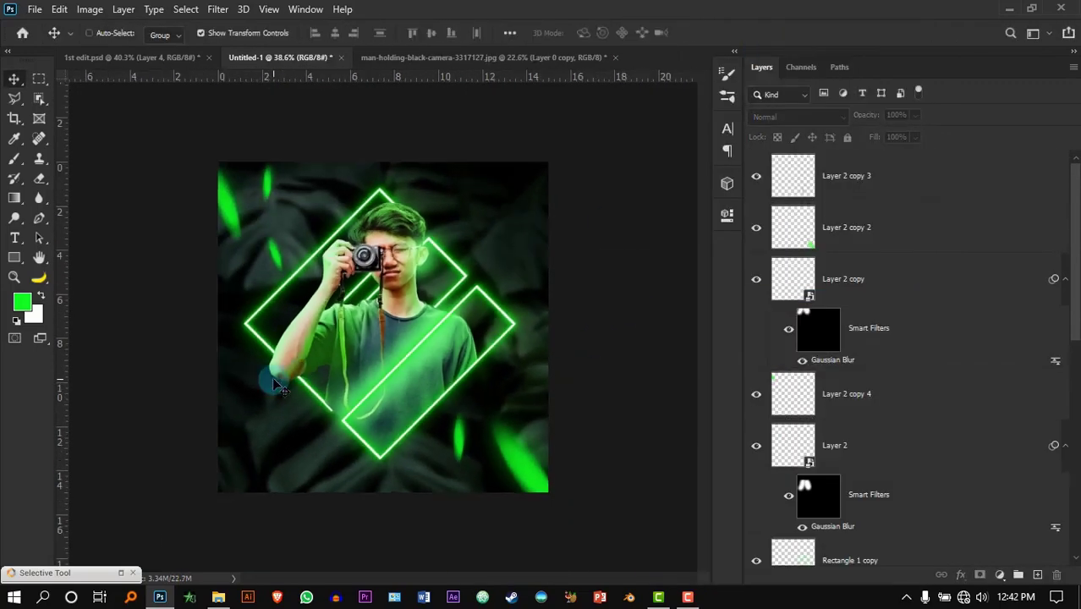
pyautogui.scroll(1, 292, 353)
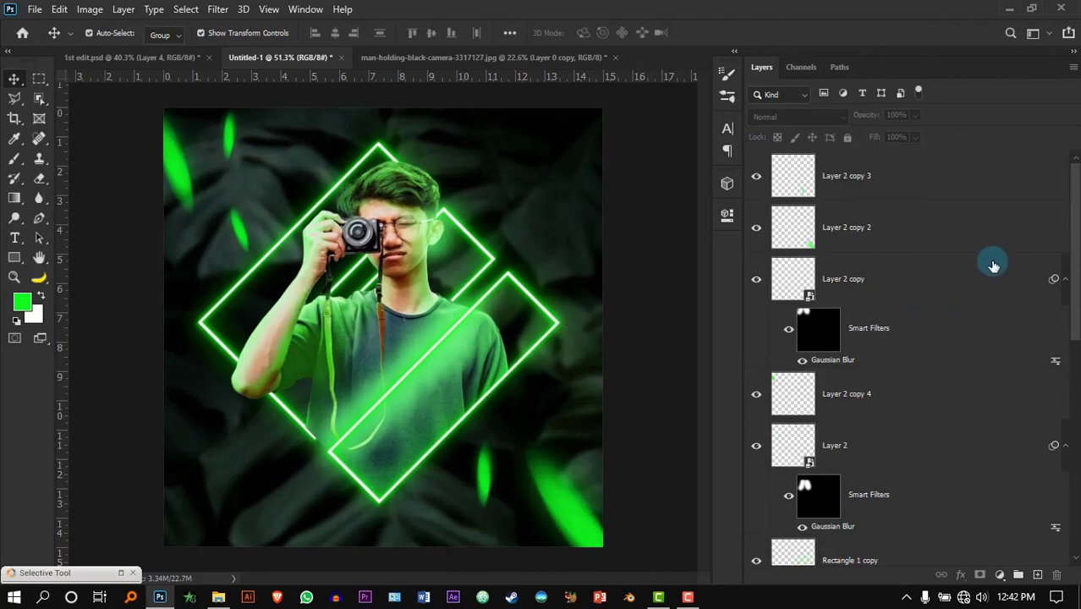
pyautogui.click(912, 174)
# Add a new Layer 3 and fill it with a merged copy of the poster via Apply Image
pyautogui.click(1040, 575)
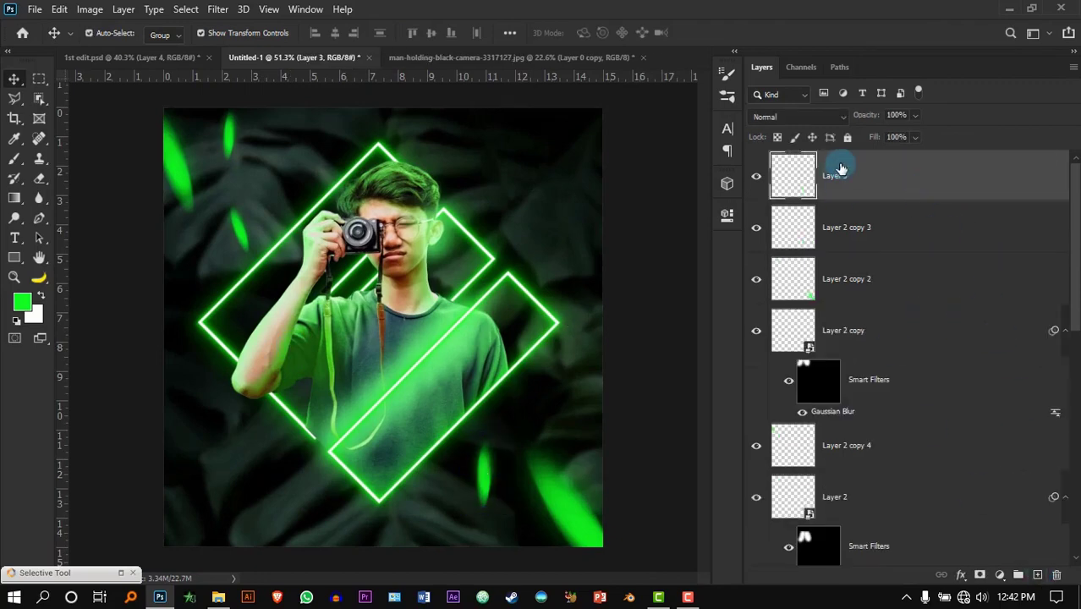
pyautogui.click(88, 9)
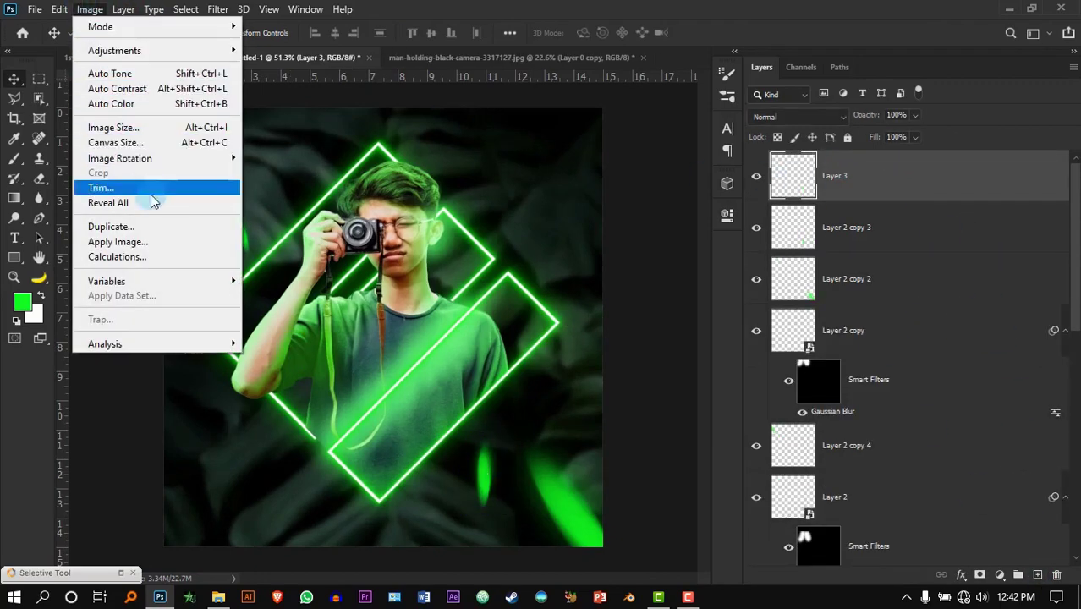
pyautogui.click(159, 242)
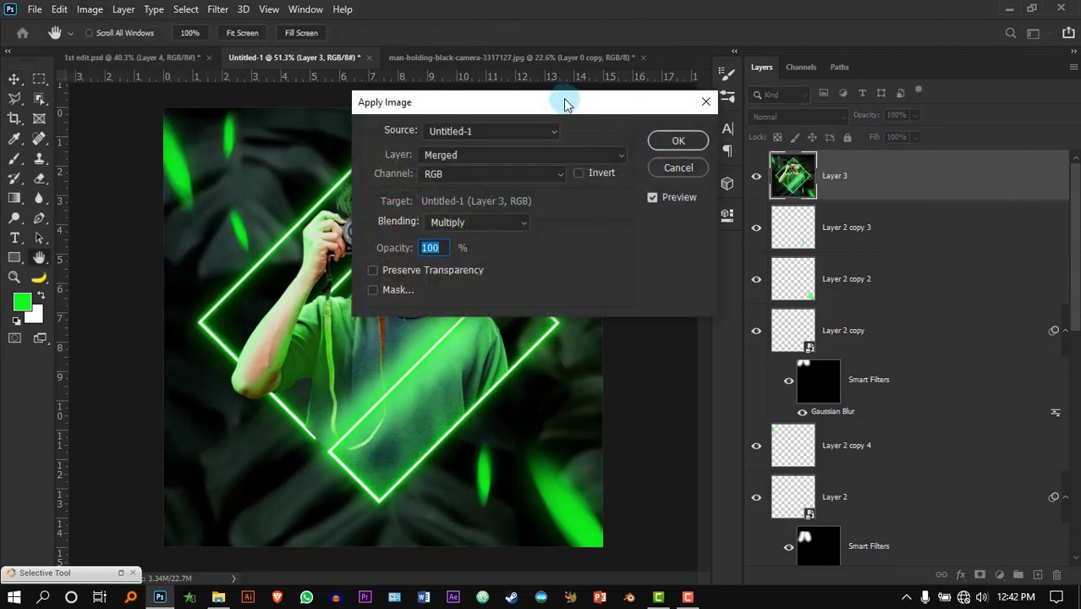
pyautogui.click(659, 138)
# Apply a Spin Radial Blur at amount 21 to Layer 3
pyautogui.click(217, 8)
pyautogui.click(217, 8)
pyautogui.click(218, 8)
pyautogui.moveTo(309, 188)
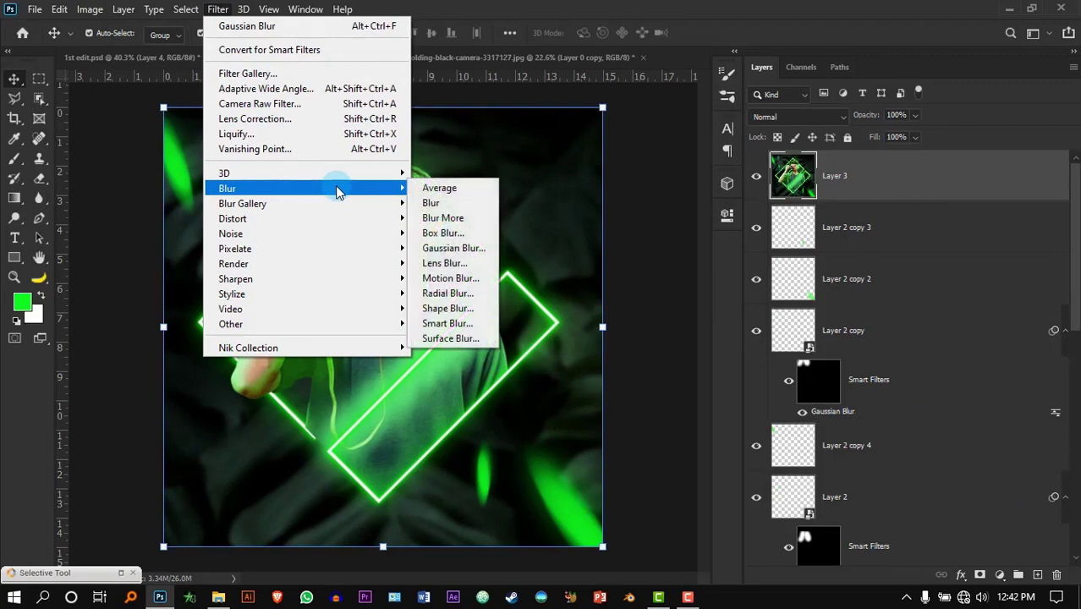
pyautogui.click(471, 294)
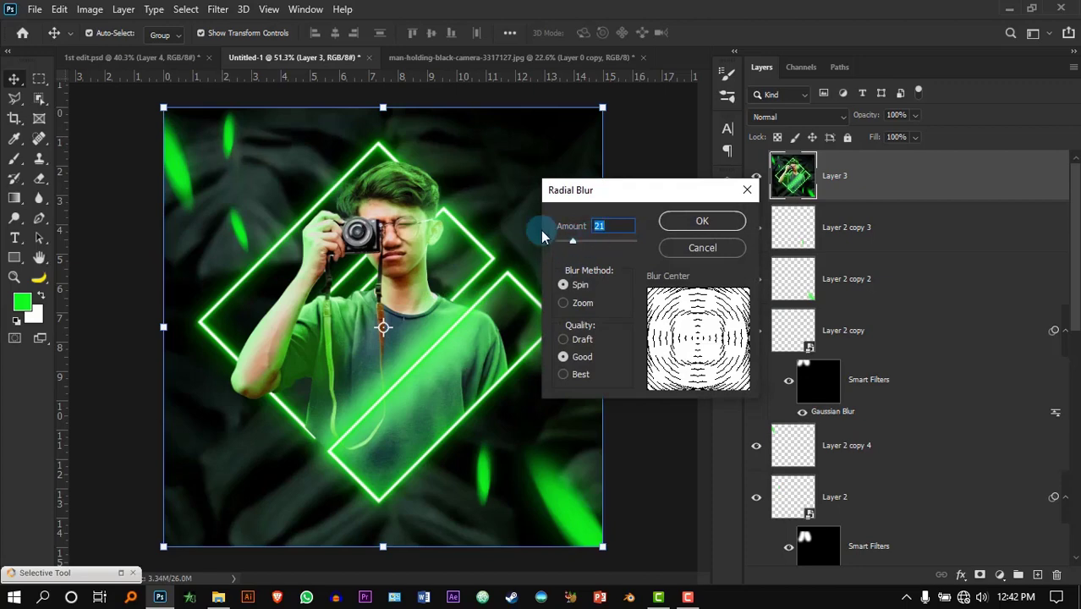
pyautogui.click(700, 222)
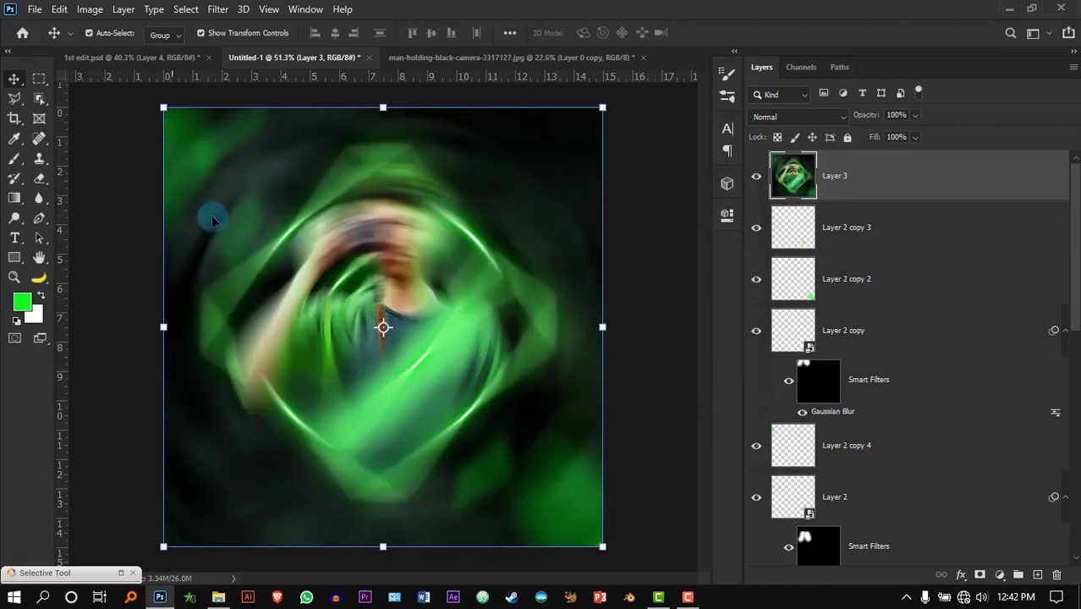
# Scale the spin-blur layer up past the canvas edges
pyautogui.scroll(-2, 336, 307)
pyautogui.scroll(-1, 446, 281)
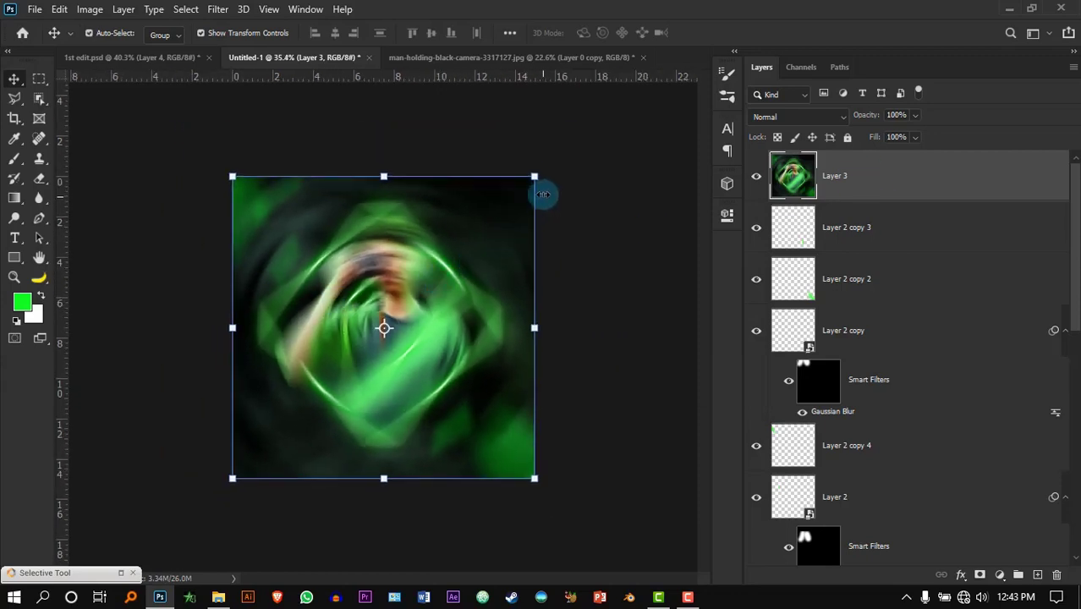
pyautogui.moveTo(580, 125); pyautogui.dragTo(619, 90)
pyautogui.press('Return')
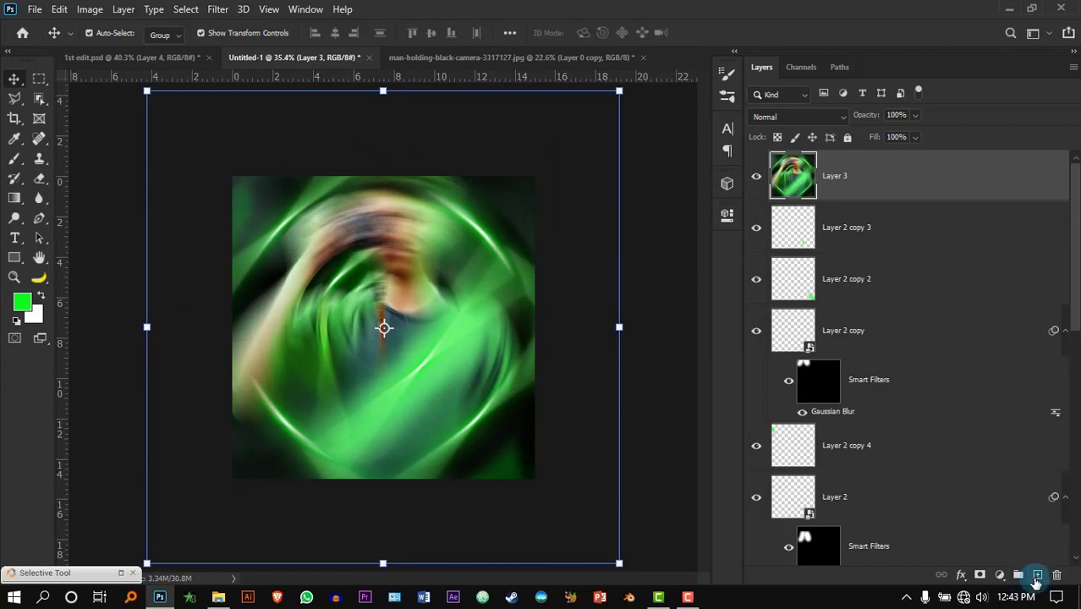
# Add a layer mask to Layer 3 and paint a soft black 1200 px dab in the centre
pyautogui.click(999, 576)
pyautogui.click(888, 474)
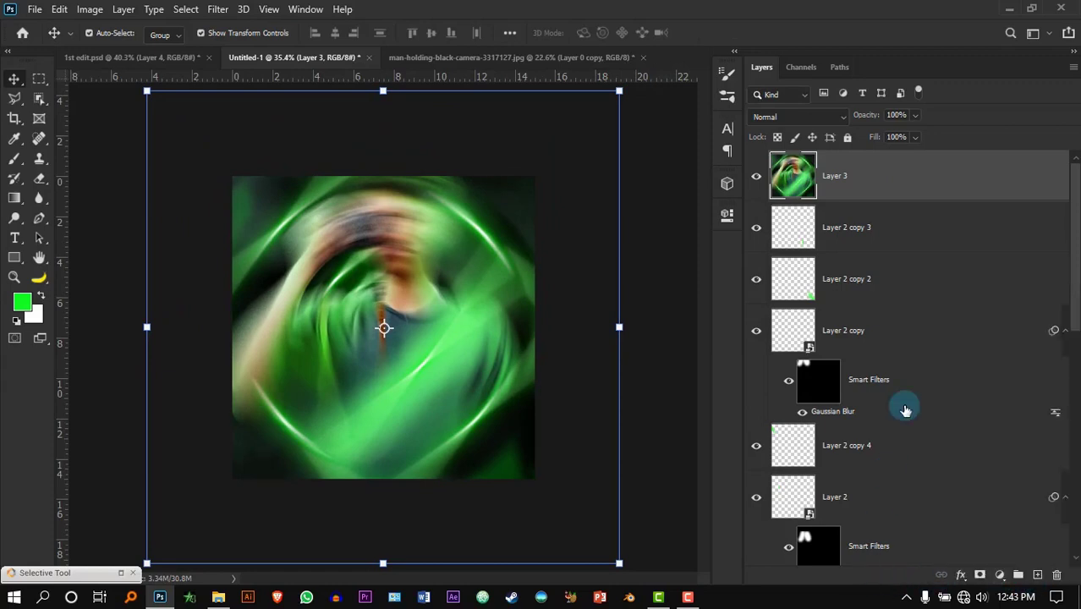
pyautogui.click(979, 575)
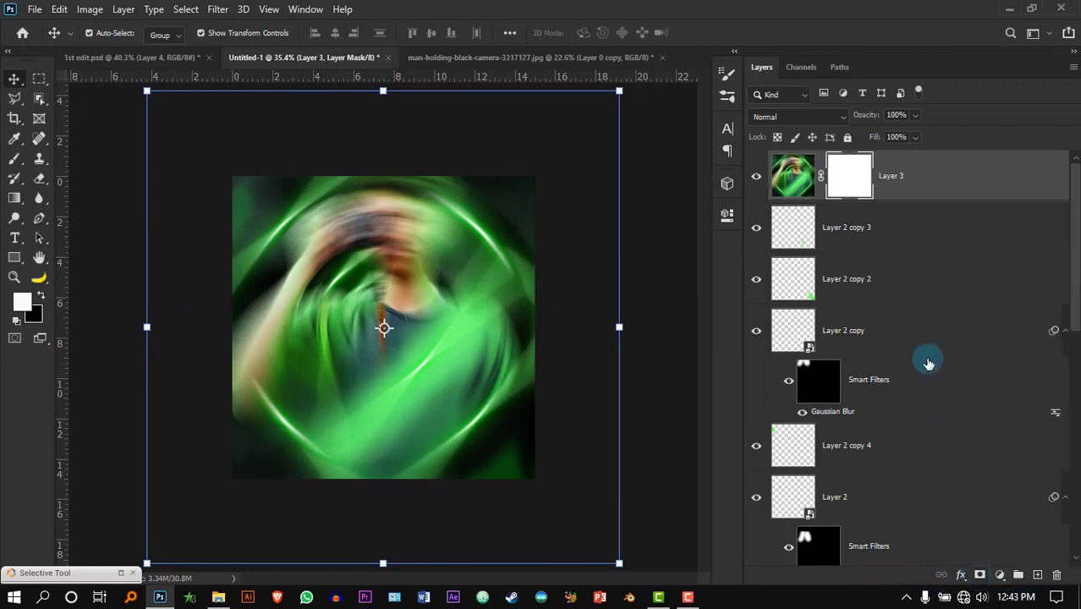
pyautogui.press('b')
pyautogui.press(']')
pyautogui.press(']')
pyautogui.press(']')
pyautogui.press(']')
pyautogui.press(']')
pyautogui.press(']')
pyautogui.press(']')
pyautogui.press(']')
pyautogui.press(']')
pyautogui.press(']')
pyautogui.press(']')
pyautogui.press(']')
pyautogui.press(']')
pyautogui.rightClick(380, 320)
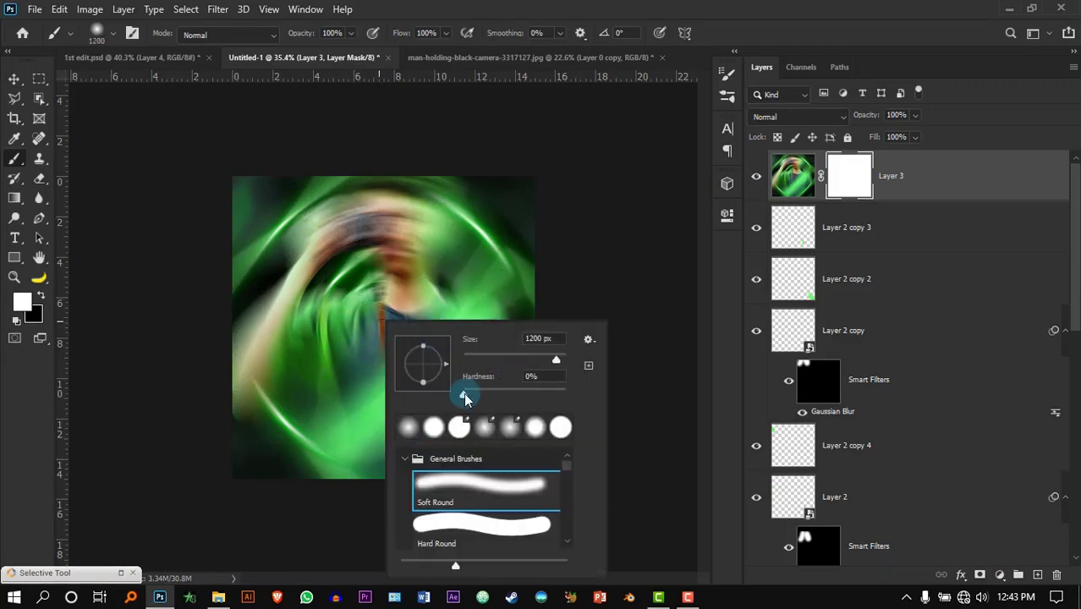
pyautogui.press('Escape')
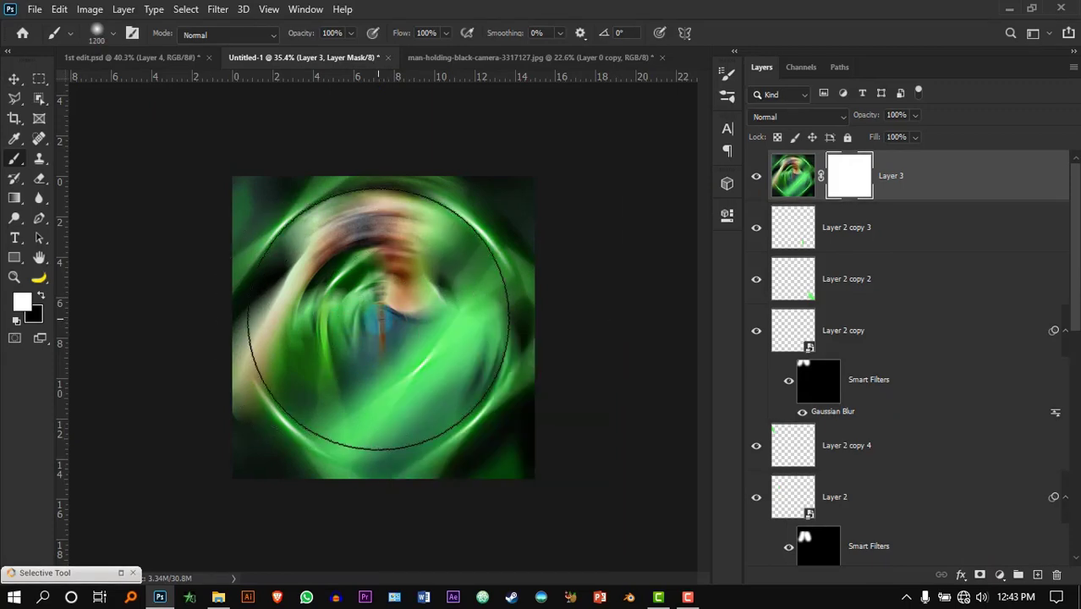
pyautogui.press('x')
pyautogui.click(381, 319)
# Refine the mask with a 700 px brush to clear the haze off the man's face and torso
pyautogui.scroll(3, 382, 319)
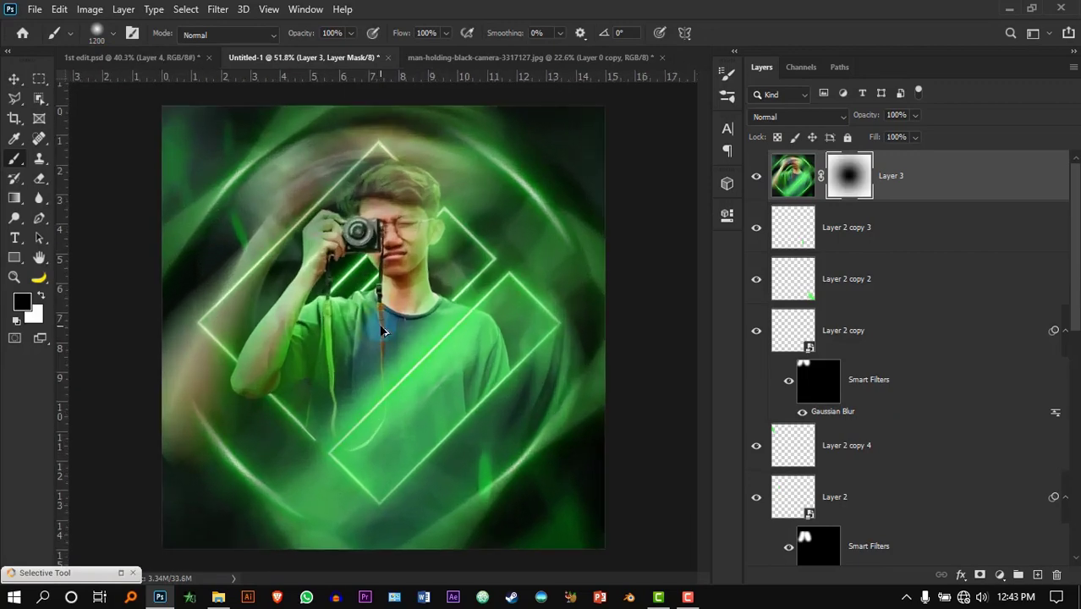
pyautogui.click(381, 320)
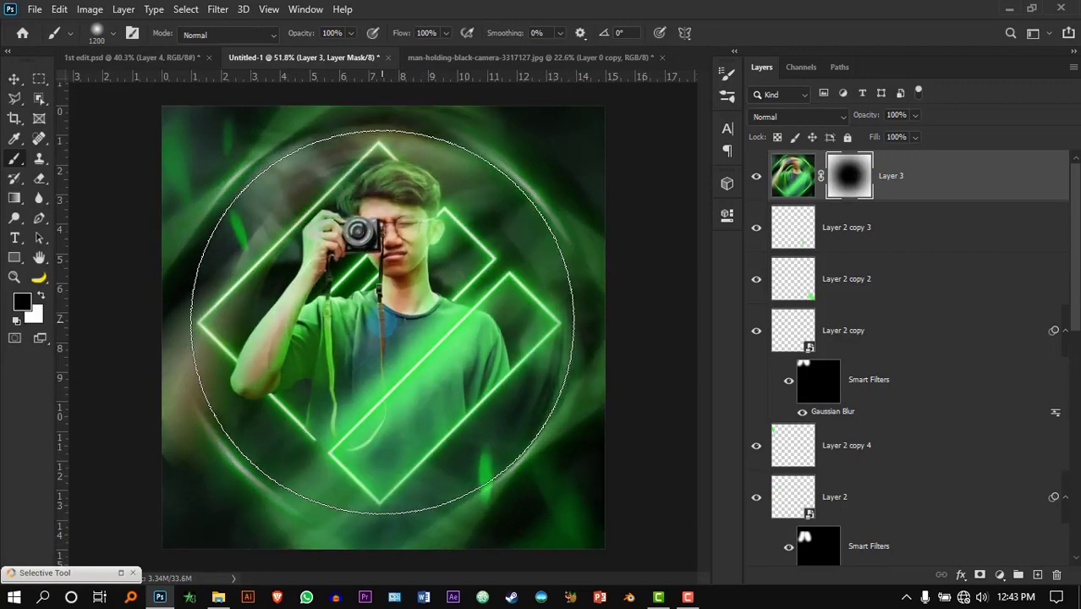
pyautogui.click(381, 320)
pyautogui.scroll(-3, 381, 320)
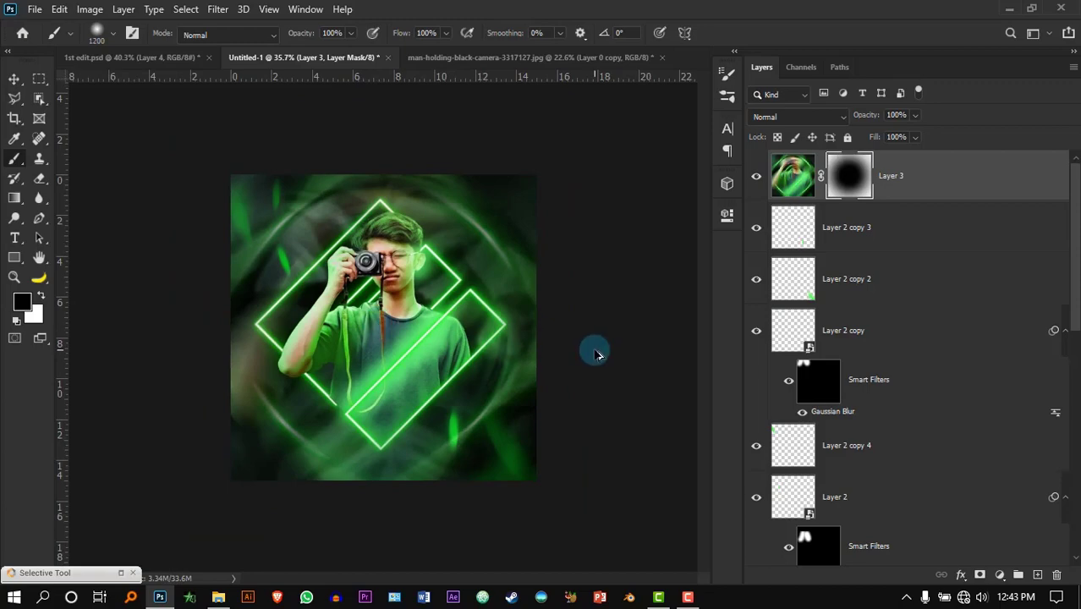
pyautogui.scroll(2, 390, 329)
pyautogui.hotkey('ctrl', 'z')
pyautogui.hotkey('ctrl', 'z')
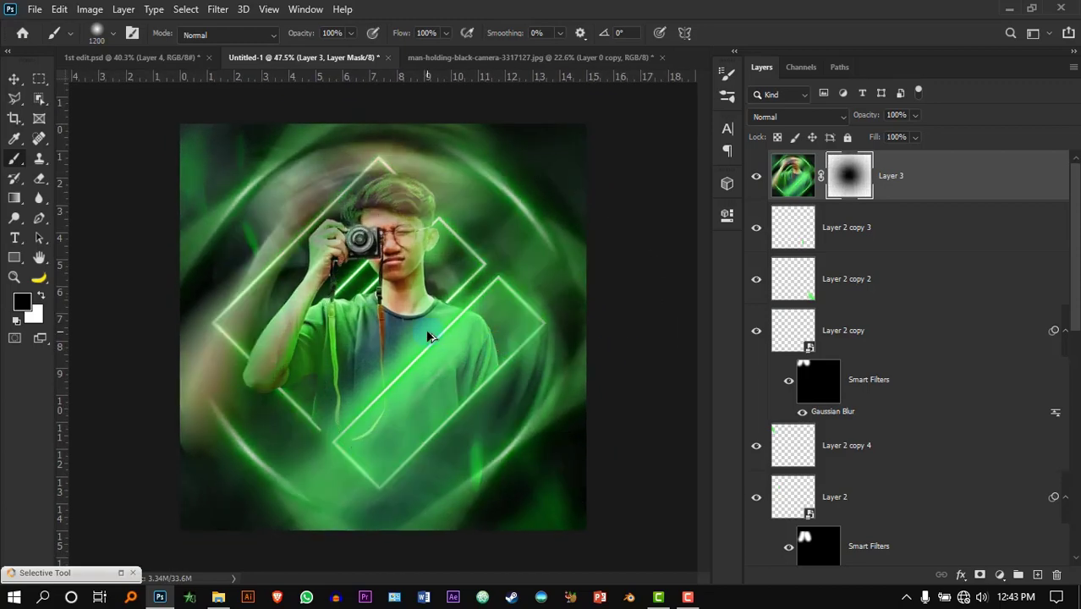
pyautogui.press('[')
pyautogui.press('[')
pyautogui.press('[')
pyautogui.press('[')
pyautogui.press('[')
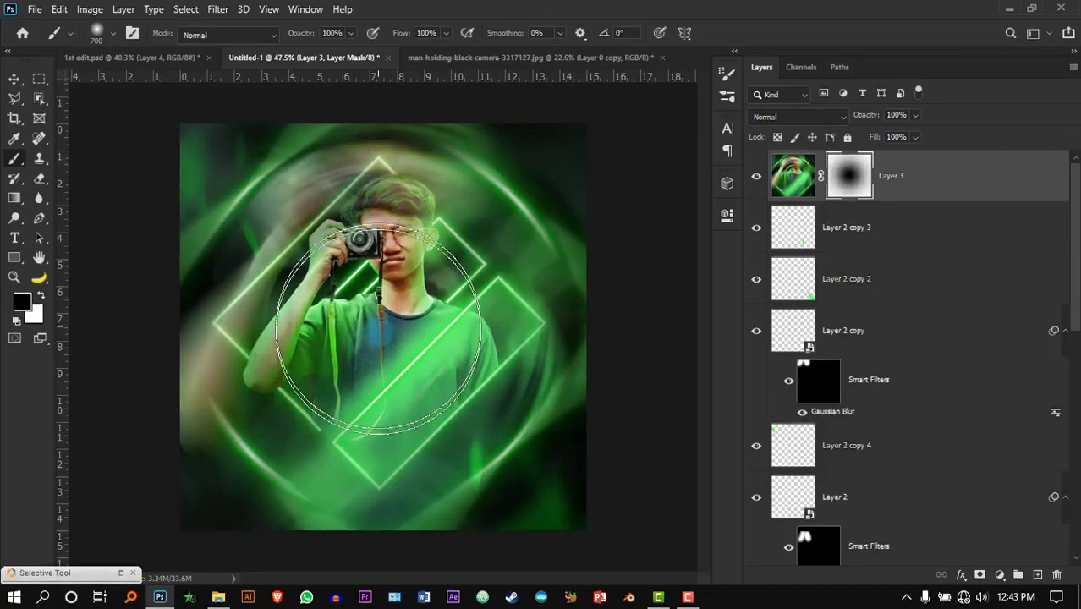
pyautogui.moveTo(364, 361)
pyautogui.mouseDown()
pyautogui.moveTo(345, 321)
pyautogui.moveTo(391, 270)
pyautogui.moveTo(386, 279)
pyautogui.moveTo(447, 331)
pyautogui.moveTo(358, 379)
pyautogui.moveTo(360, 338)
pyautogui.moveTo(362, 298)
pyautogui.mouseUp()
# Drag 1.jpg from the Images used folder into the poster
pyautogui.scroll(-2, 364, 296)
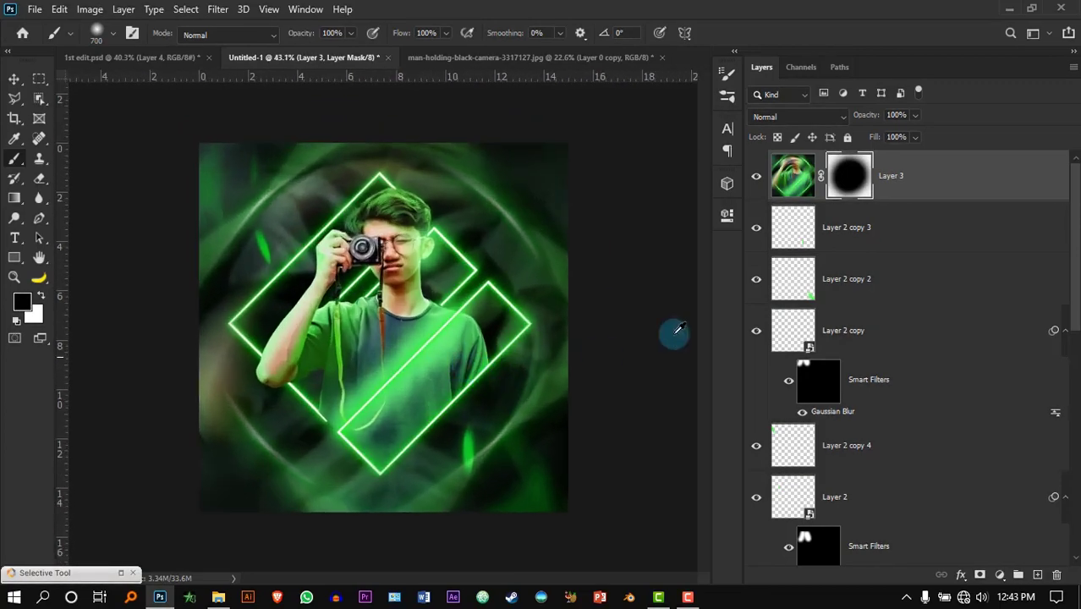
pyautogui.click(219, 597)
pyautogui.click(235, 230)
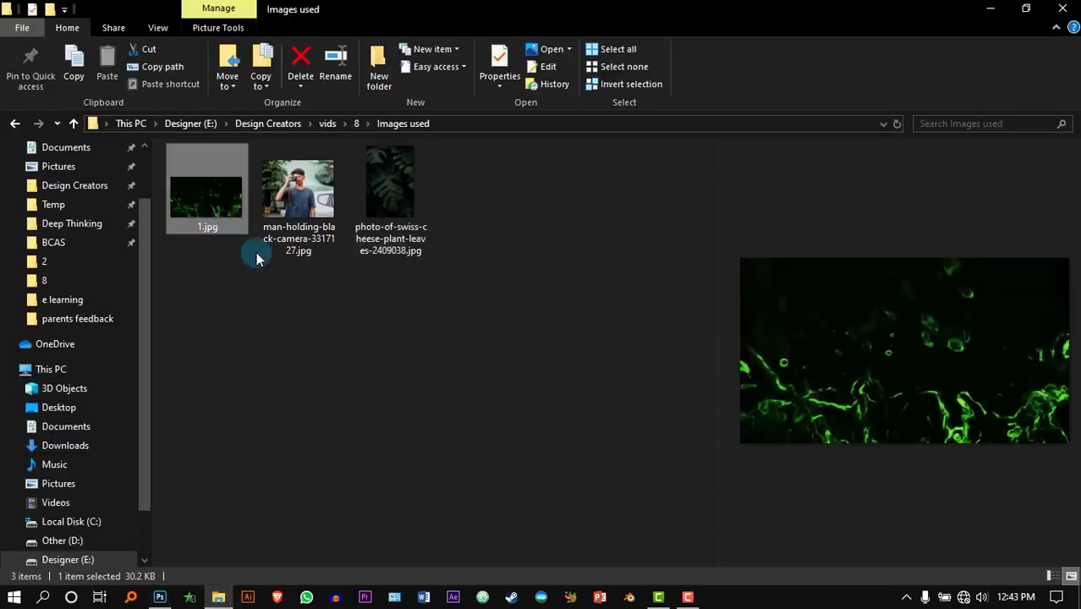
pyautogui.moveTo(217, 208); pyautogui.dragTo(376, 372)
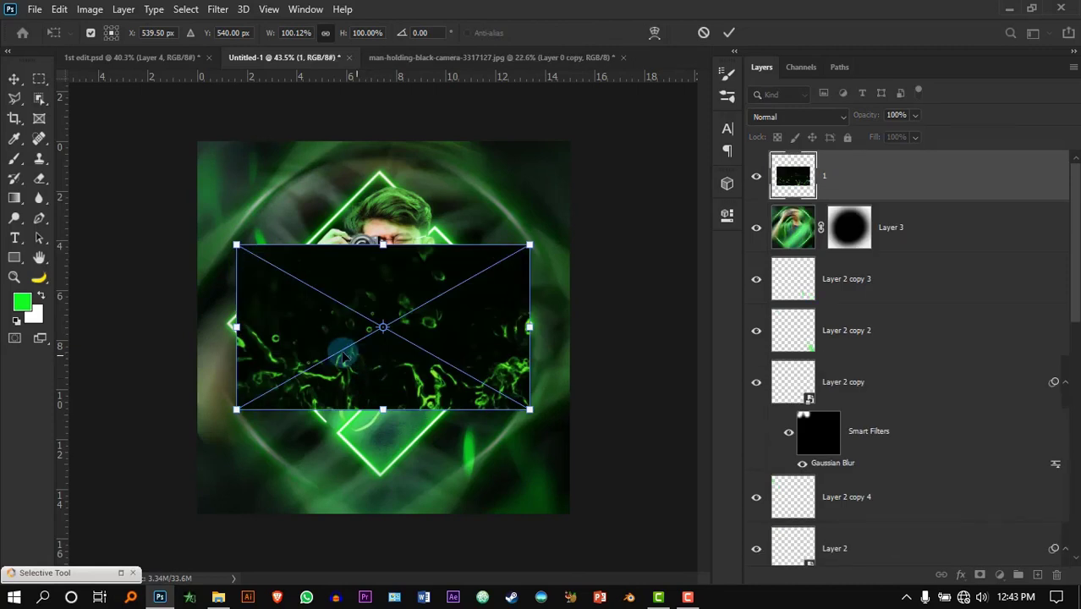
# Scale the placed 1.jpg to about 129% and commit the placement
pyautogui.moveTo(550, 231); pyautogui.dragTo(566, 215)
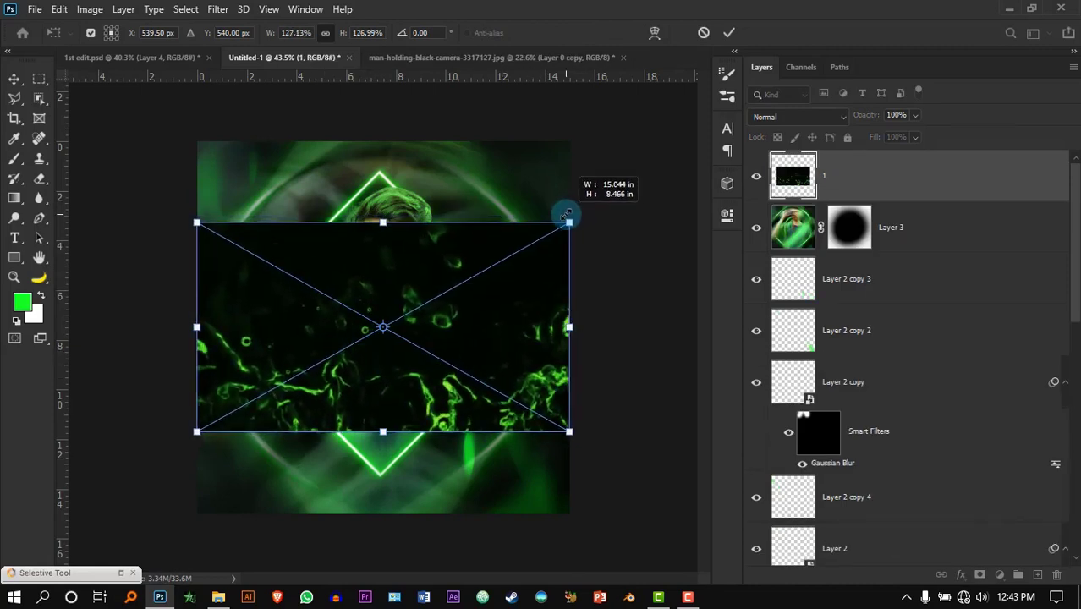
pyautogui.click(728, 32)
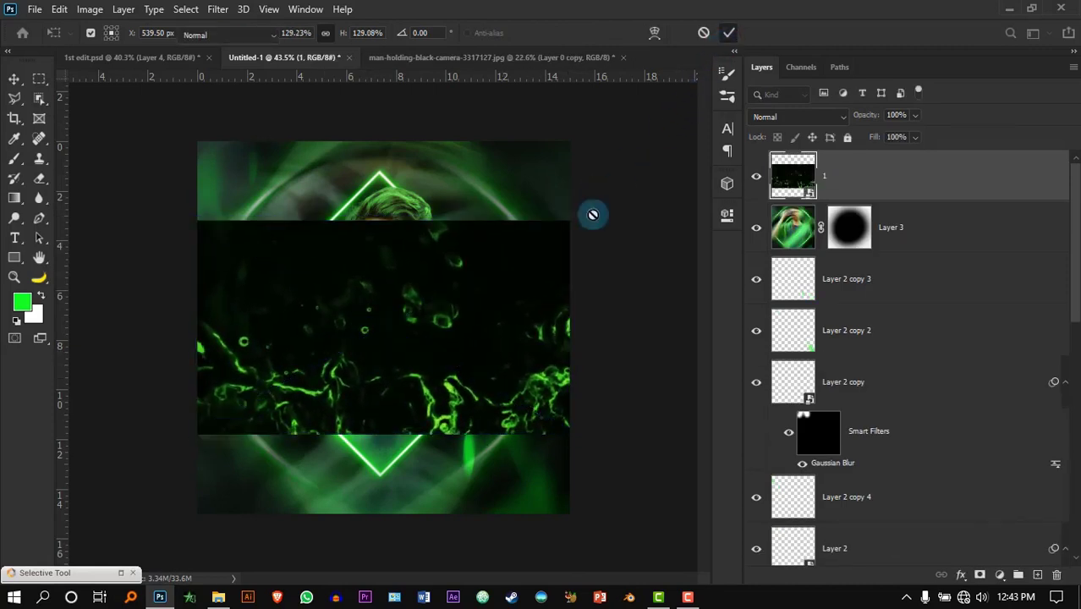
pyautogui.click(480, 292)
pyautogui.press('Escape')
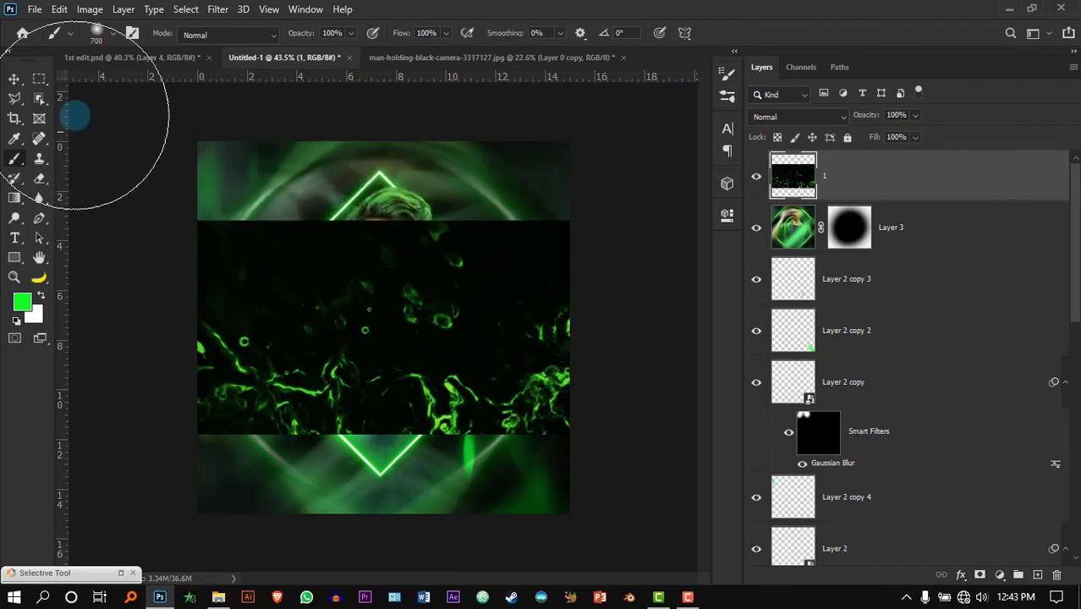
# Move layer 1 to the poster bottom, mask it, and paint its top away with a 250 px brush
pyautogui.click(15, 78)
pyautogui.moveTo(466, 292); pyautogui.dragTo(471, 382)
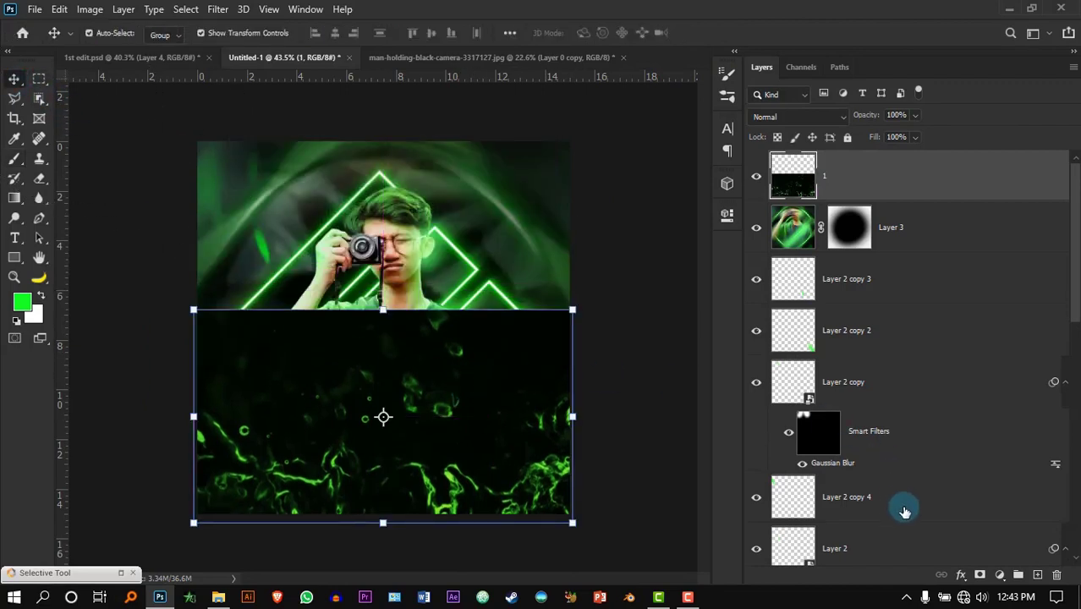
pyautogui.click(979, 574)
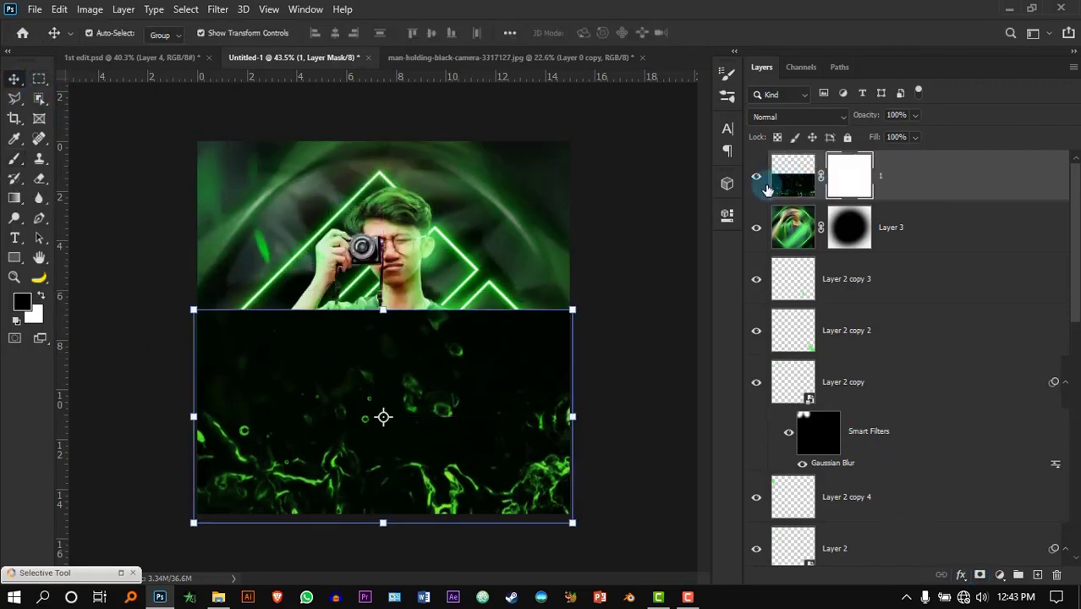
pyautogui.press('b')
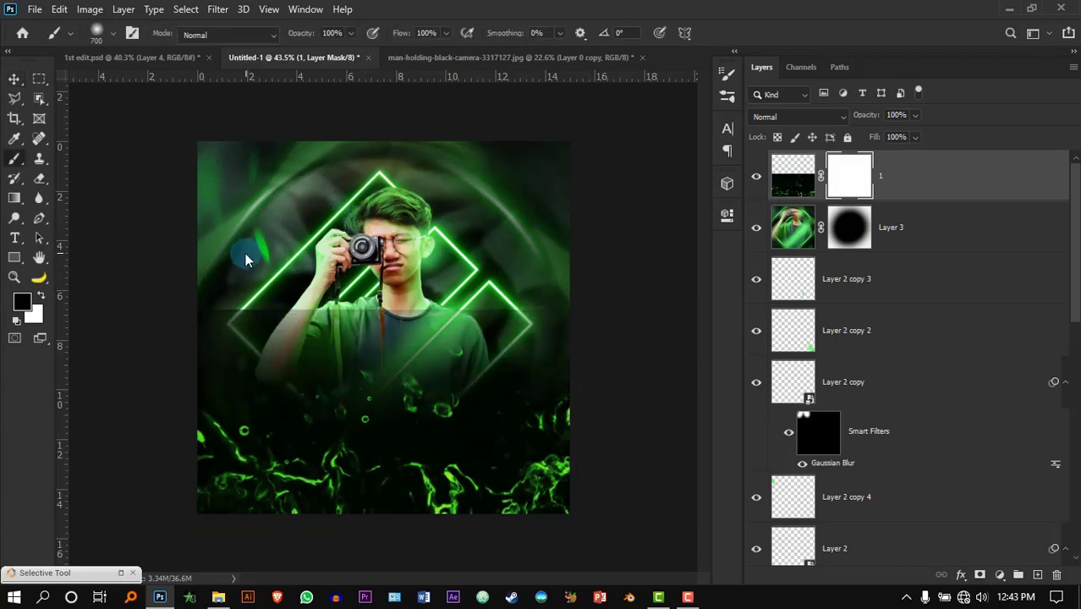
pyautogui.moveTo(151, 218)
pyautogui.mouseDown()
pyautogui.moveTo(436, 165)
pyautogui.moveTo(469, 148)
pyautogui.moveTo(499, 217)
pyautogui.mouseUp()
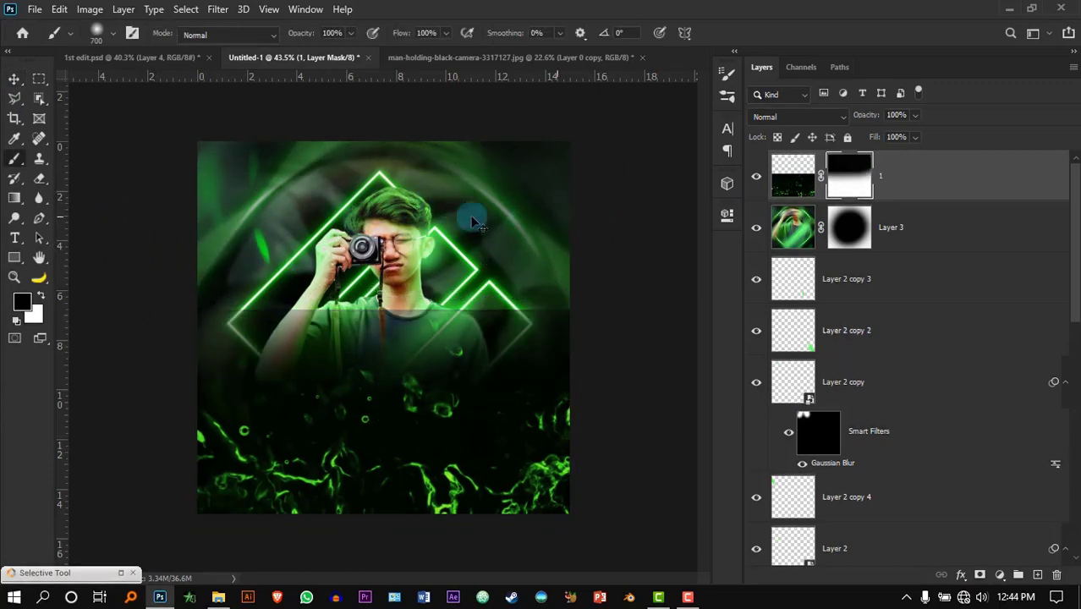
pyautogui.hotkey('ctrl', 'z')
pyautogui.press('[')
pyautogui.press('[')
pyautogui.press('[')
pyautogui.press('[')
pyautogui.press('[')
pyautogui.moveTo(211, 317)
pyautogui.mouseDown()
pyautogui.moveTo(322, 317)
pyautogui.moveTo(390, 275)
pyautogui.moveTo(482, 261)
pyautogui.moveTo(627, 289)
pyautogui.mouseUp()
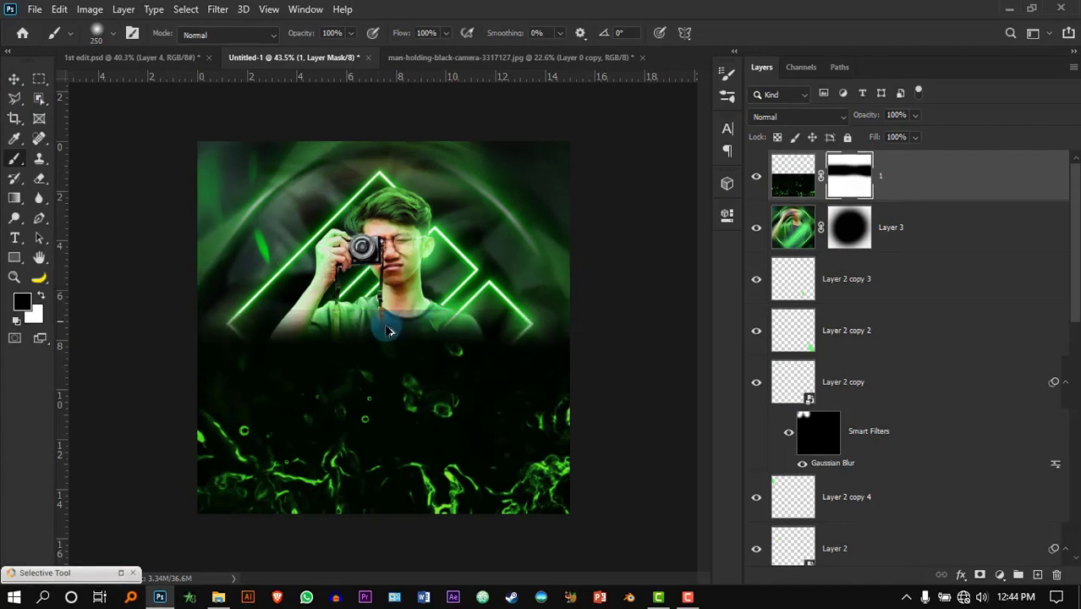
pyautogui.scroll(1, 378, 345)
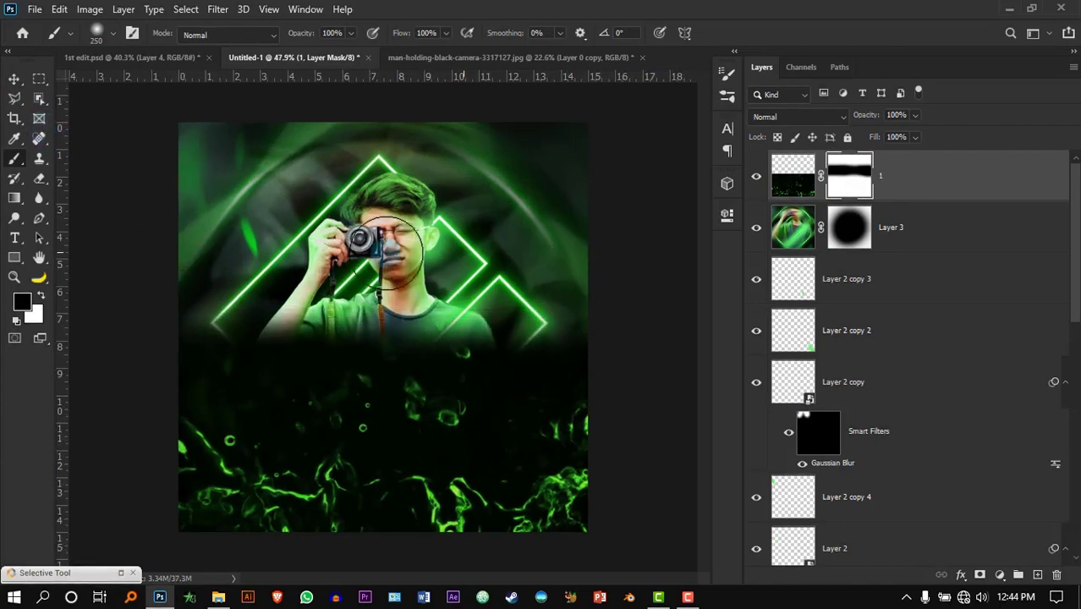
# Set the particle layer 1's blend mode to Exclusion
pyautogui.press('v')
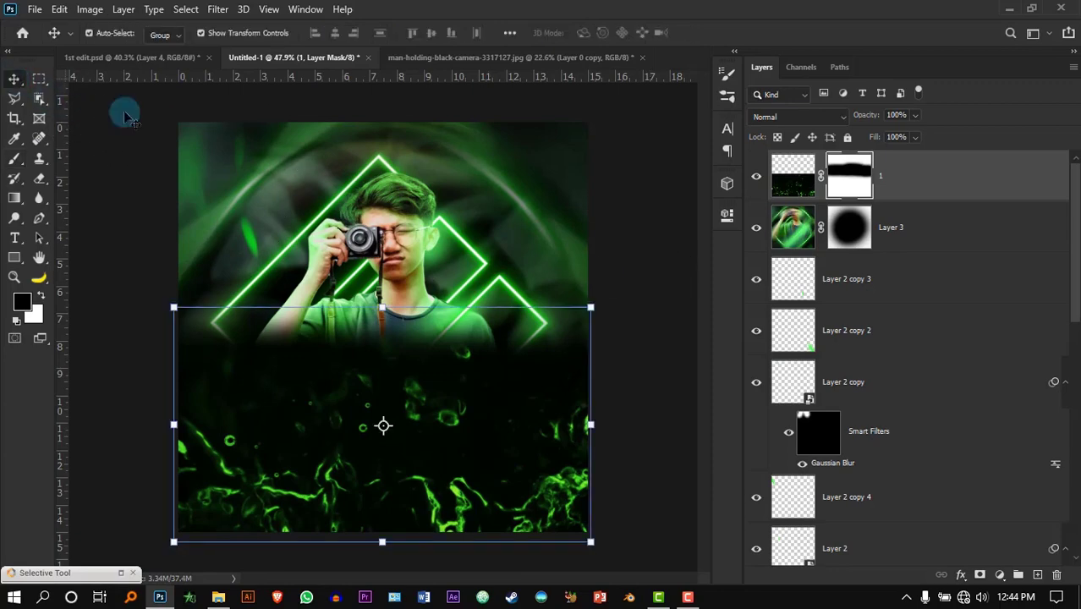
pyautogui.click(764, 117)
pyautogui.click(850, 127)
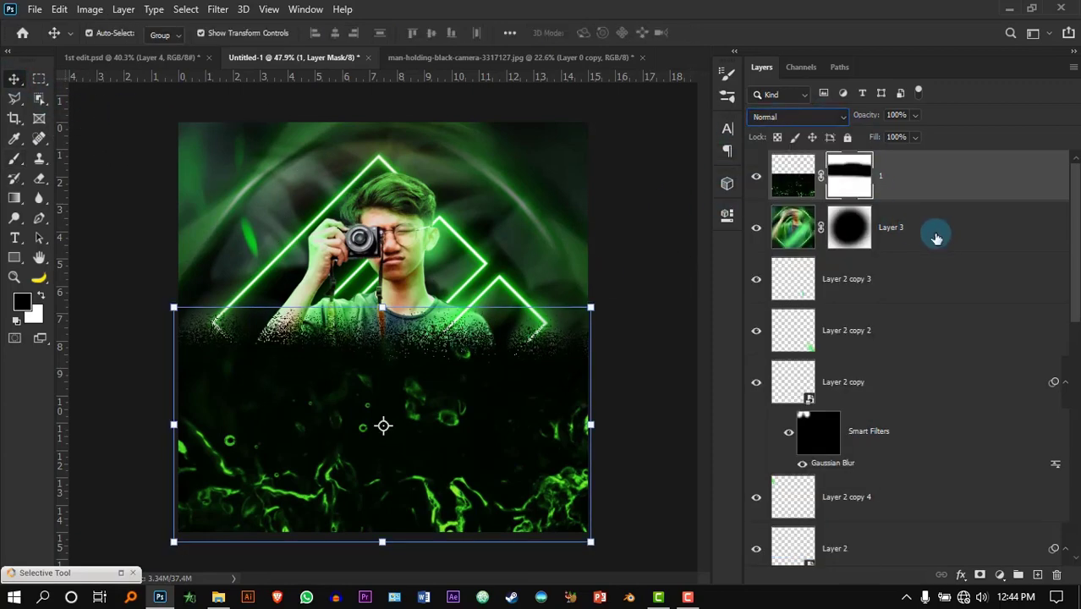
pyautogui.click(797, 176)
pyautogui.click(786, 117)
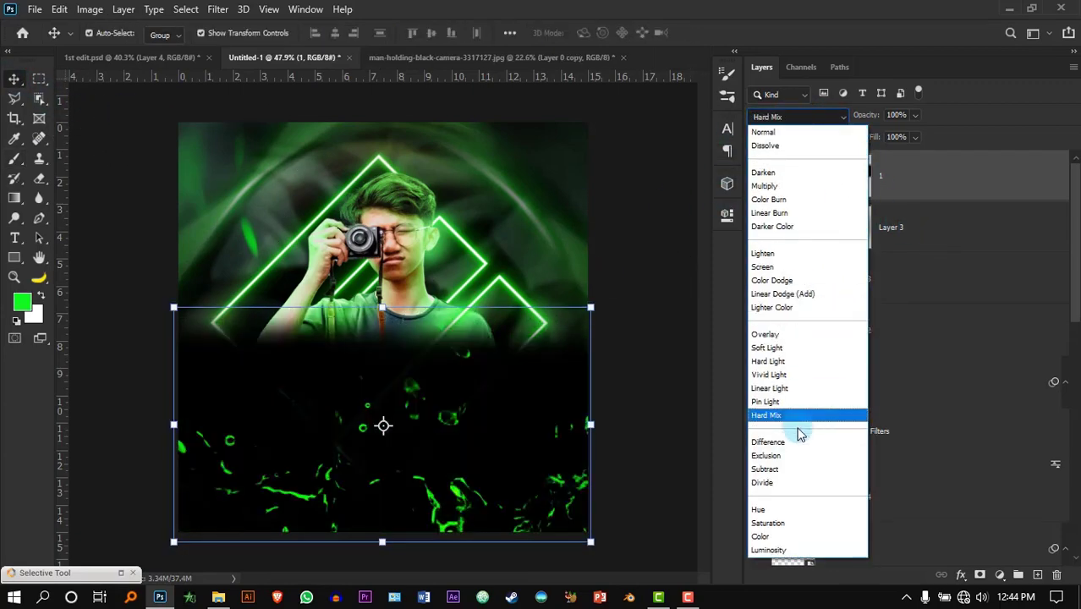
pyautogui.click(795, 457)
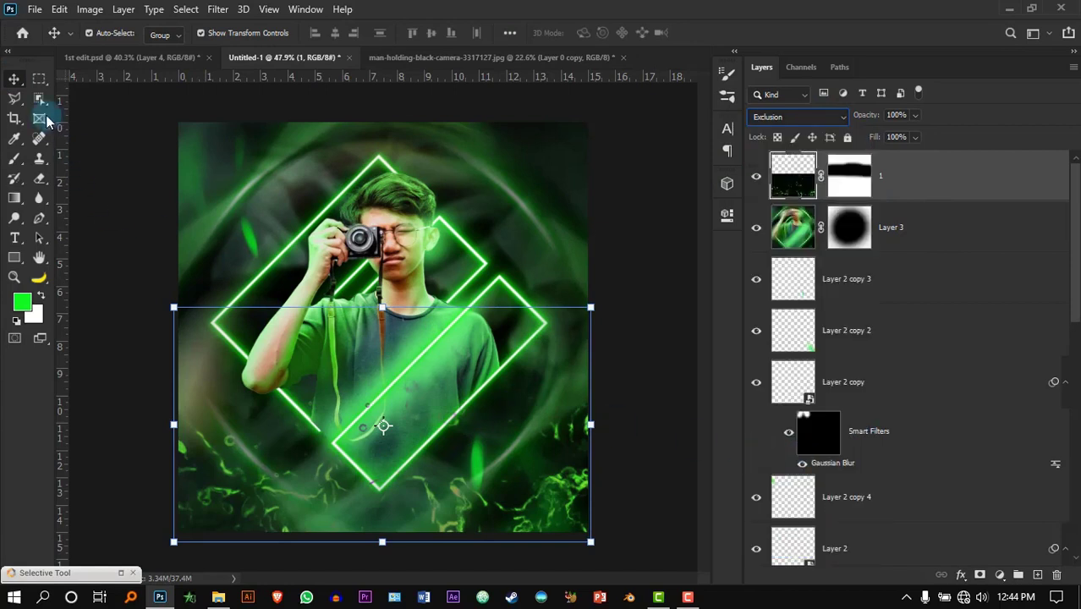
# Duplicate the particle layer, rotate the copy 180°, and place it along the top edge
pyautogui.moveTo(579, 482); pyautogui.dragTo(558, 253)
pyautogui.moveTo(599, 316); pyautogui.dragTo(230, 115)
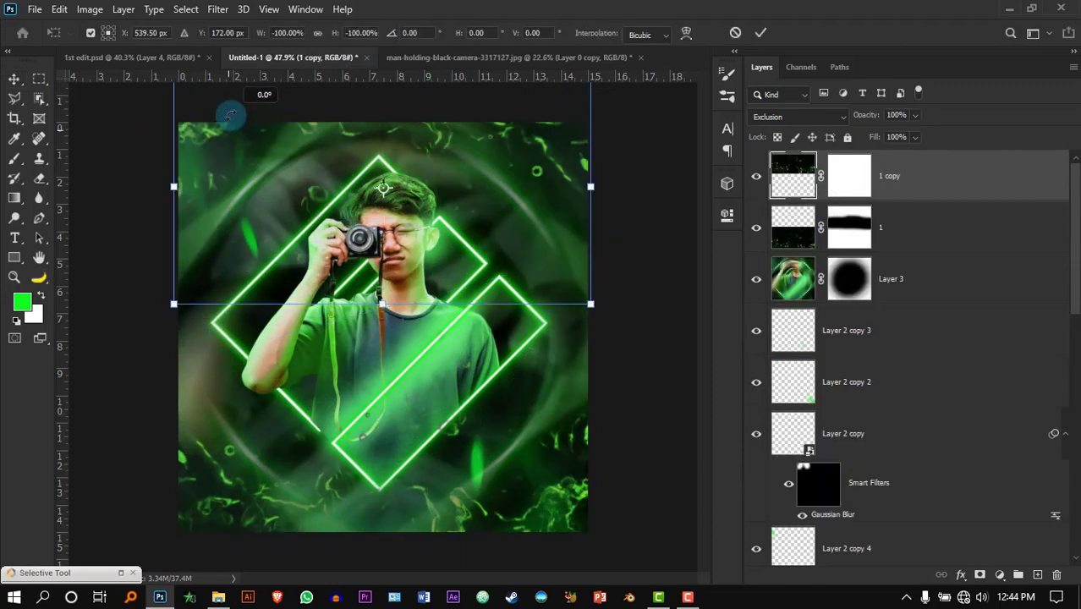
pyautogui.click(760, 34)
pyautogui.click(643, 208)
pyautogui.scroll(-2, 417, 262)
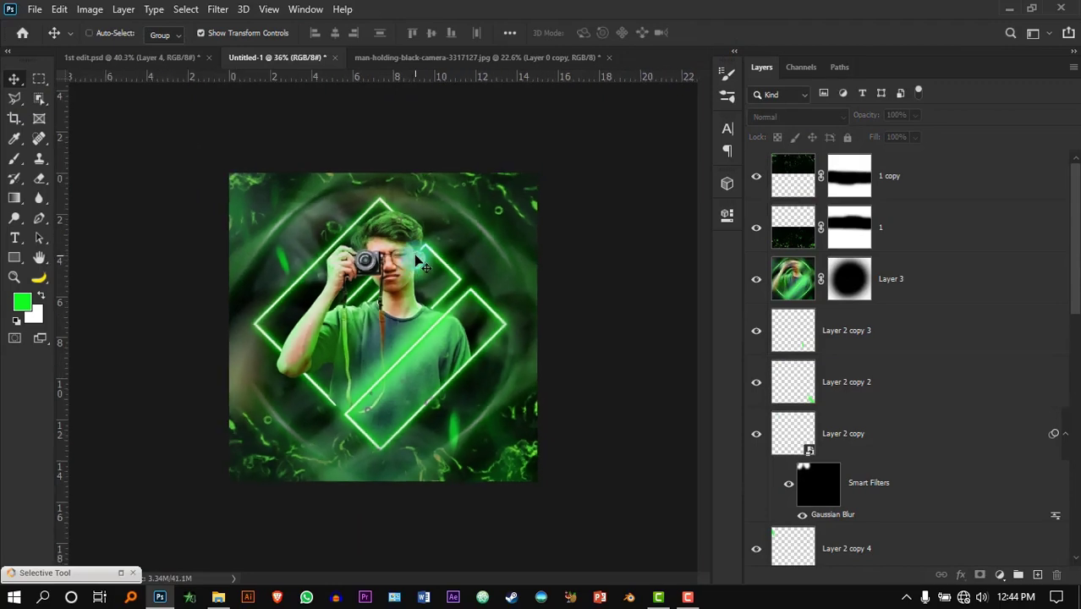
pyautogui.scroll(1, 473, 164)
pyautogui.moveTo(471, 148); pyautogui.dragTo(472, 158)
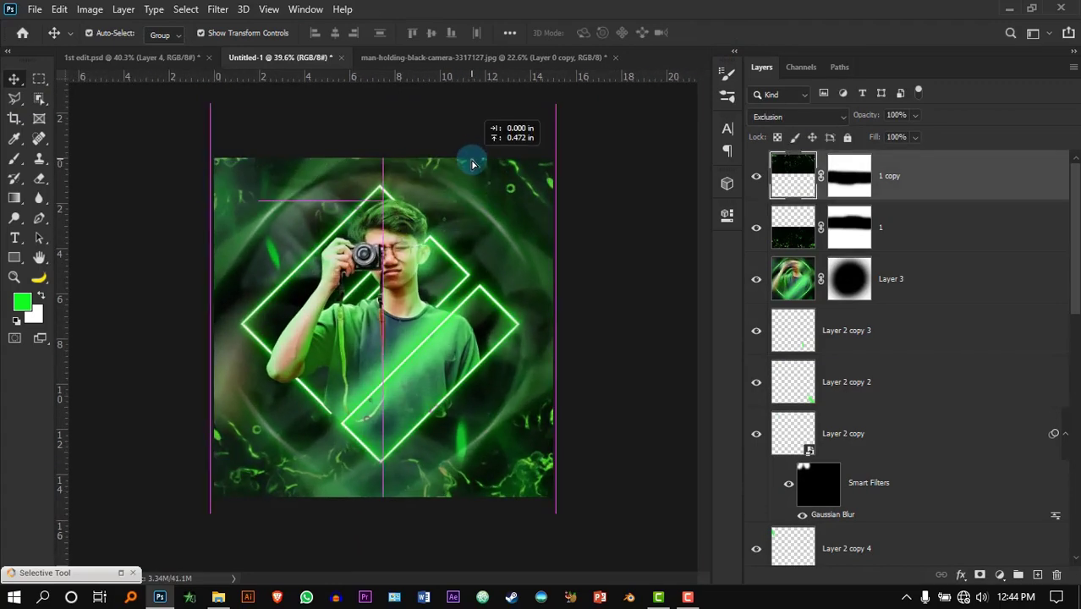
pyautogui.click(562, 205)
pyautogui.scroll(2, 251, 246)
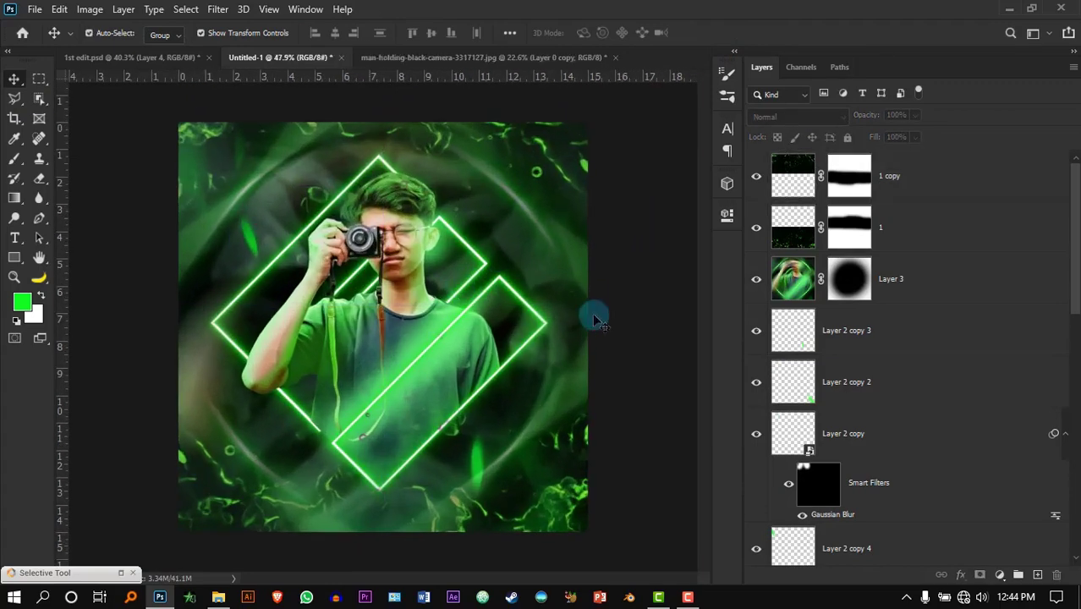
pyautogui.click(949, 260)
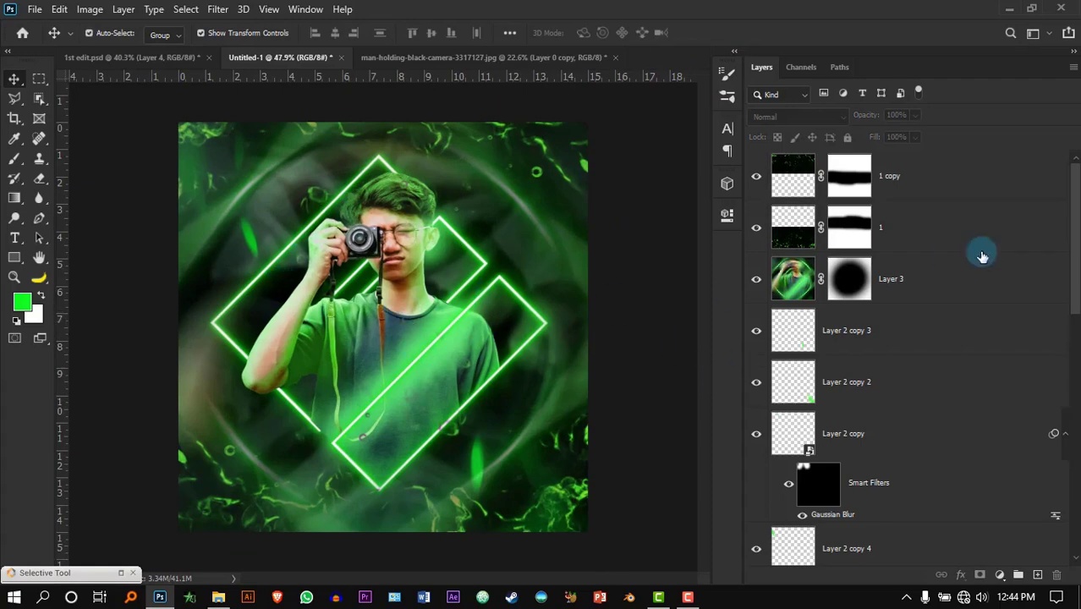
pyautogui.click(969, 197)
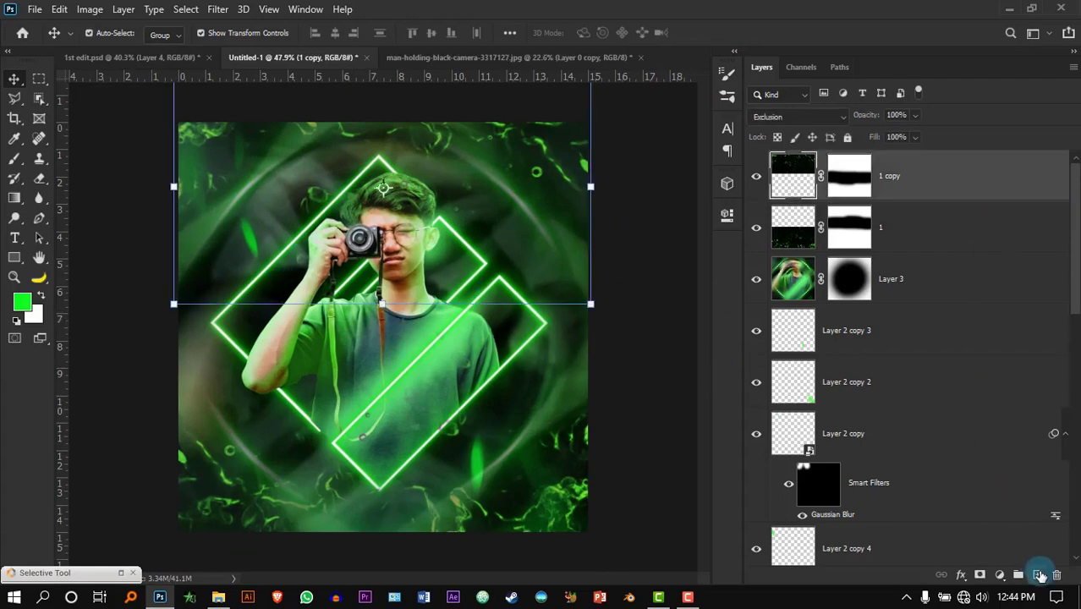
# Add Layer 4 on top and stamp a merged copy of the poster into it with Apply Image
pyautogui.click(1040, 575)
pyautogui.click(89, 9)
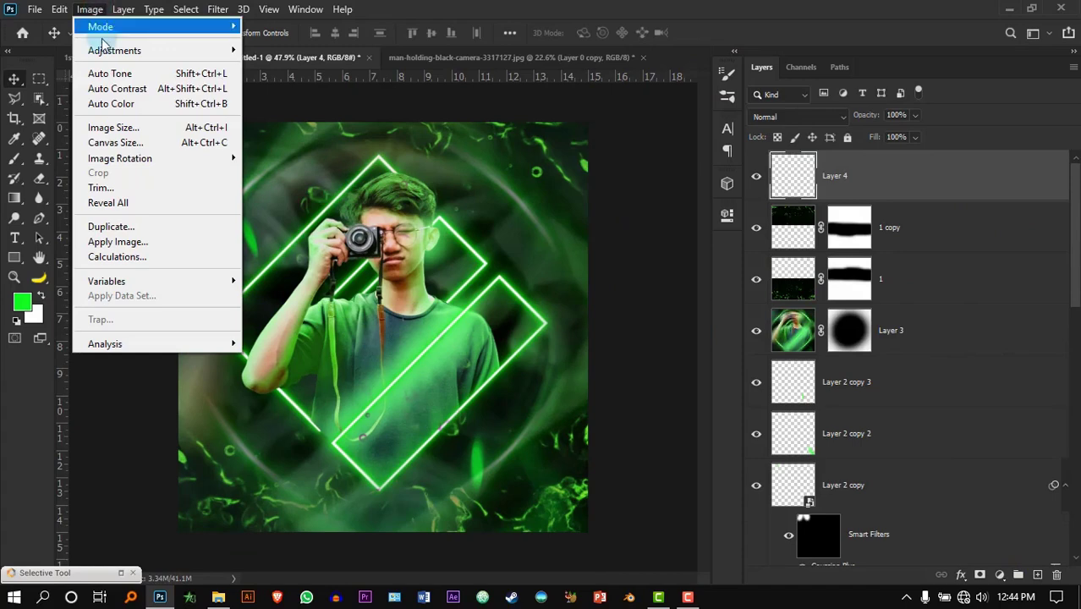
pyautogui.click(159, 241)
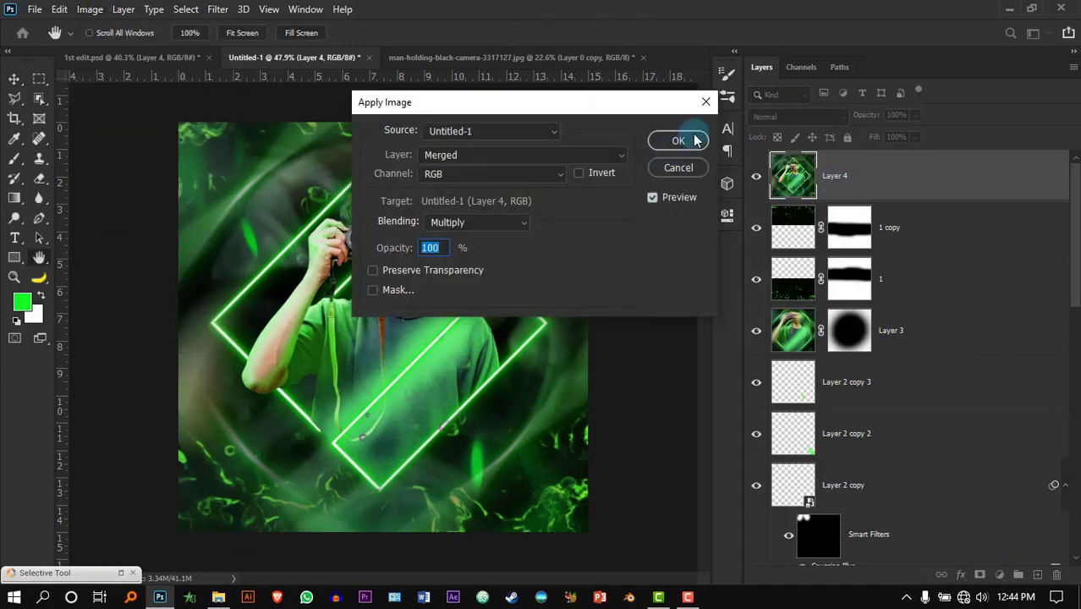
pyautogui.click(681, 140)
pyautogui.click(218, 10)
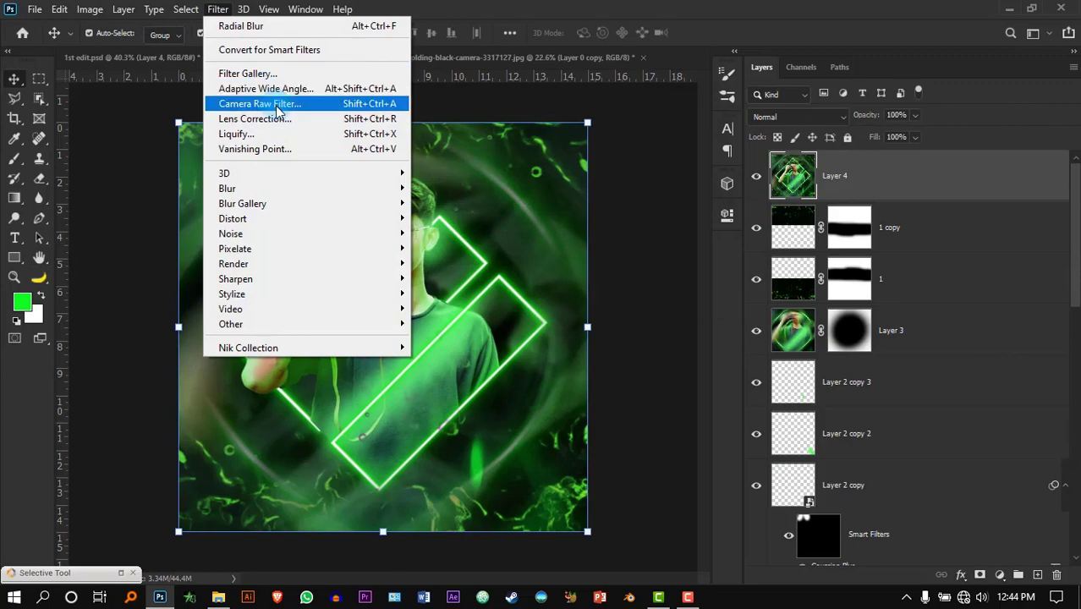
# Open Camera Raw on Layer 4 and set Temperature -14, Tint -21 and Shadows -20
pyautogui.click(276, 108)
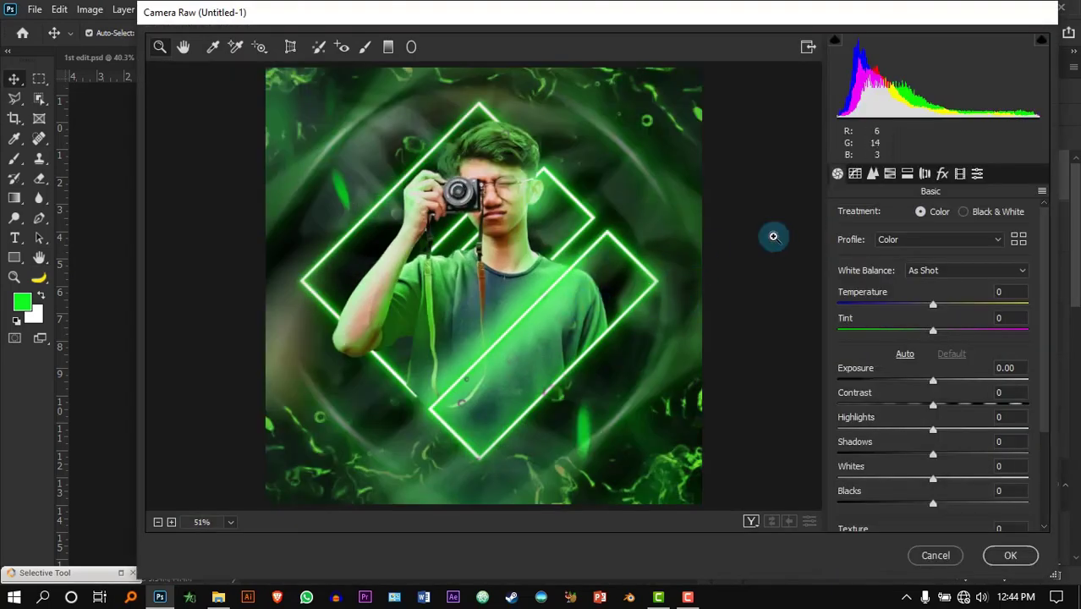
pyautogui.moveTo(789, 12); pyautogui.dragTo(739, 13)
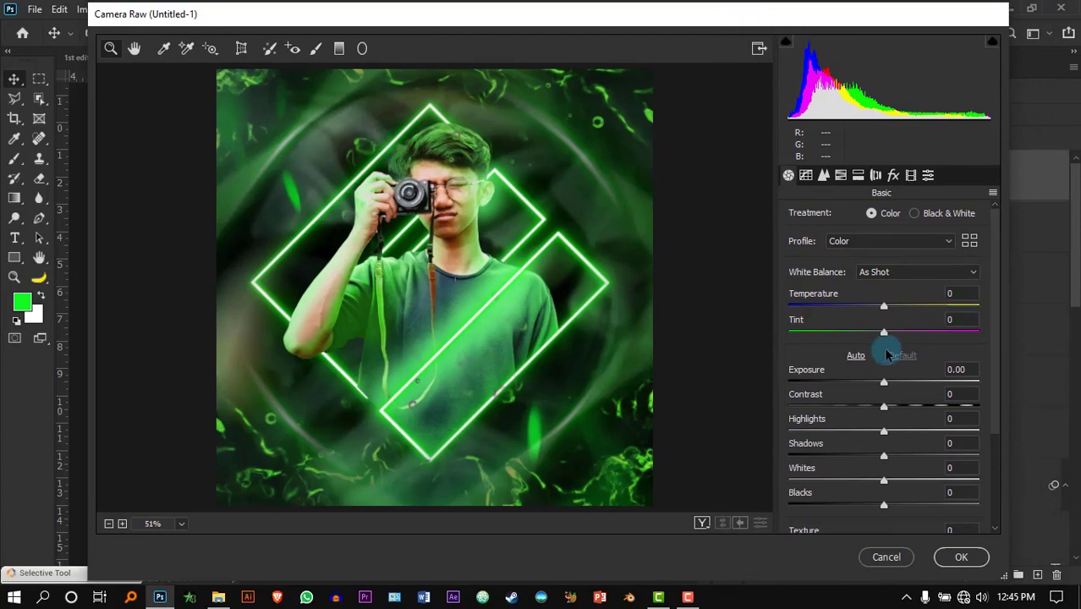
pyautogui.moveTo(885, 338); pyautogui.dragTo(871, 315)
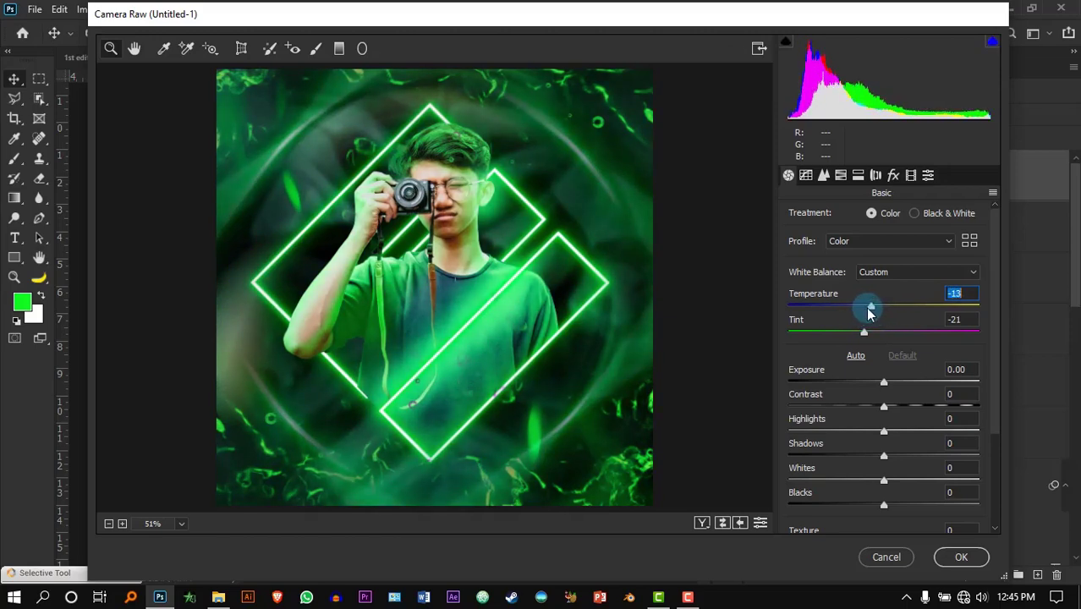
pyautogui.scroll(-2, 1001, 325)
# Try and reset Exposure, Contrast and Highlights, then raise Whites to +57
pyautogui.moveTo(883, 334); pyautogui.dragTo(851, 402)
pyautogui.doubleClick(905, 333)
pyautogui.doubleClick(922, 355)
pyautogui.doubleClick(915, 384)
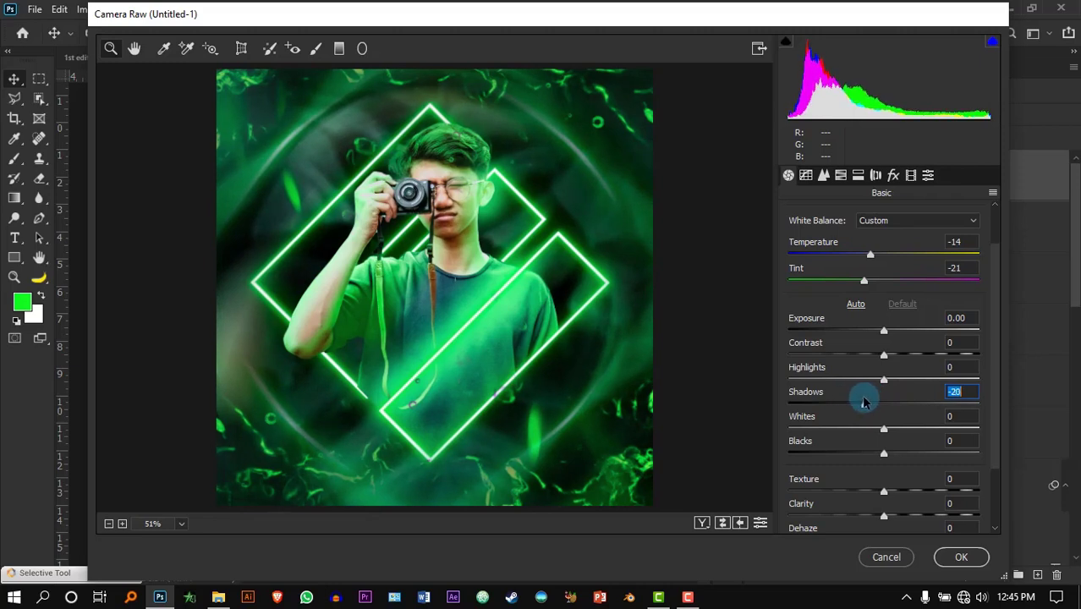
pyautogui.moveTo(891, 433); pyautogui.dragTo(945, 436)
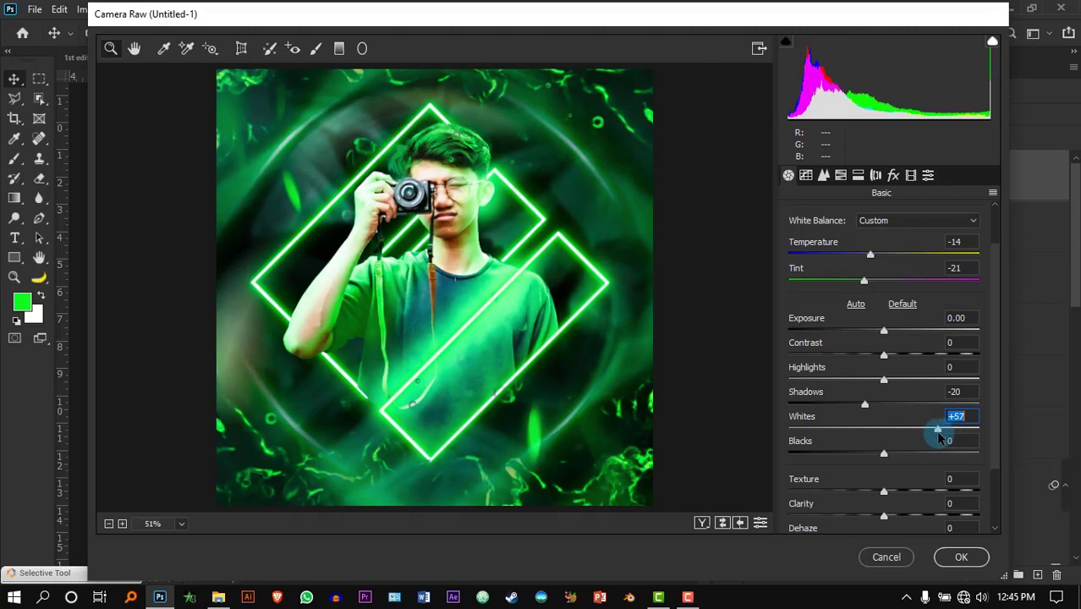
# Set Texture +36 and Vibrance +19, keep Saturation at 0, and apply the Camera Raw grade
pyautogui.scroll(-2, 998, 436)
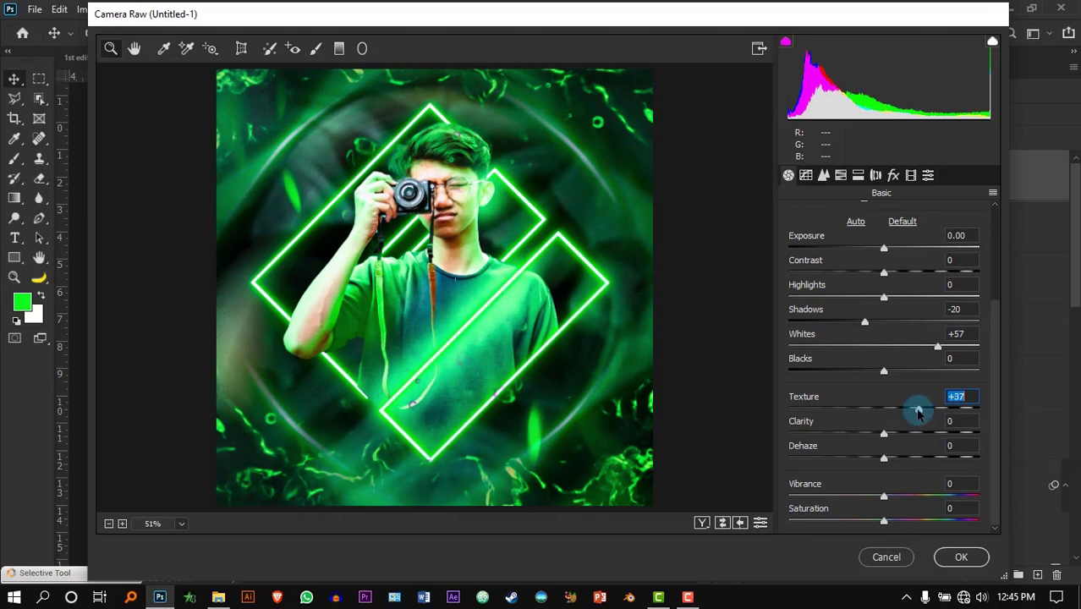
pyautogui.moveTo(919, 413); pyautogui.dragTo(872, 431)
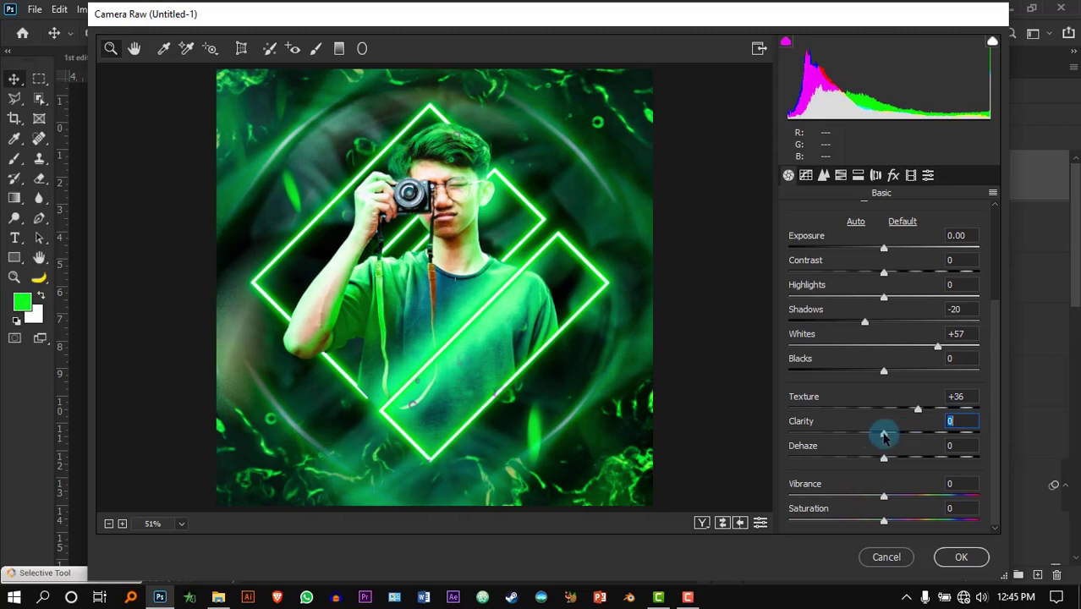
pyautogui.moveTo(903, 461)
pyautogui.mouseDown()
pyautogui.moveTo(916, 459)
pyautogui.moveTo(868, 460)
pyautogui.moveTo(890, 461)
pyautogui.mouseUp()
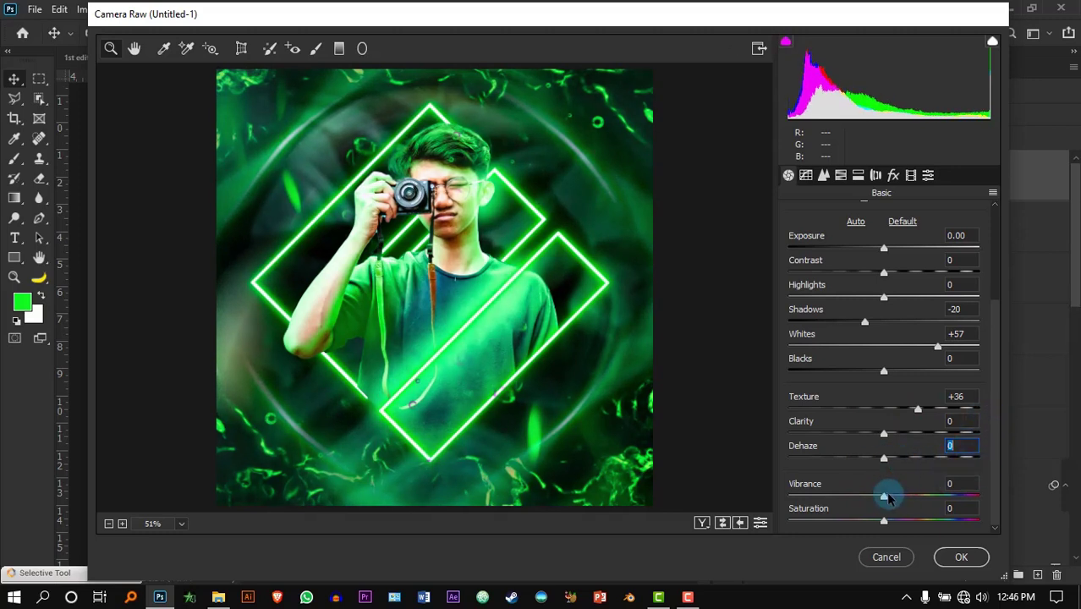
pyautogui.moveTo(884, 497); pyautogui.dragTo(864, 523)
pyautogui.doubleClick(864, 522)
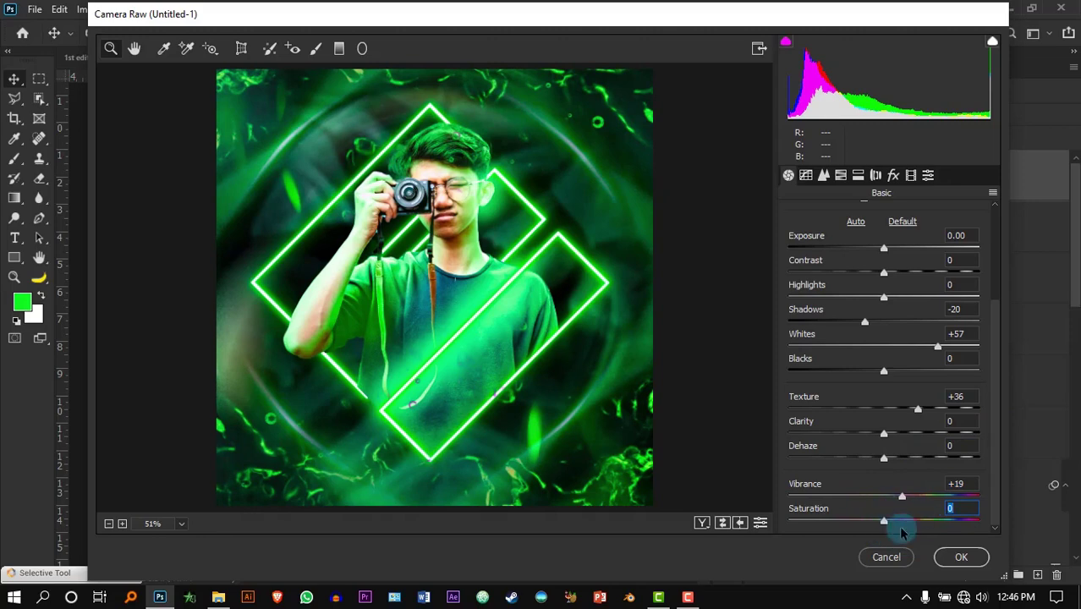
pyautogui.moveTo(884, 525); pyautogui.dragTo(836, 523)
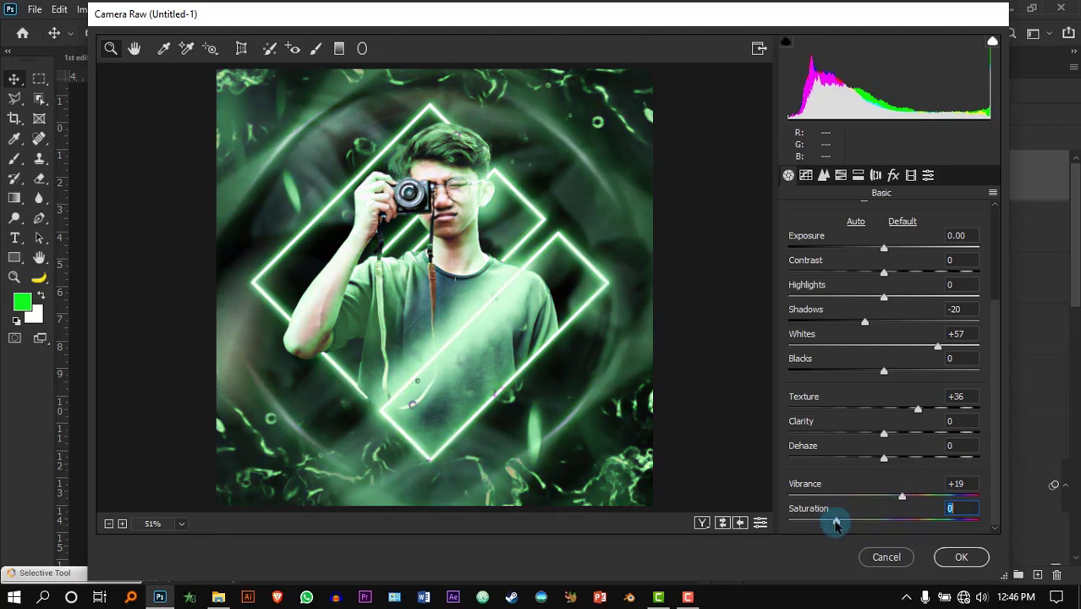
pyautogui.doubleClick(835, 523)
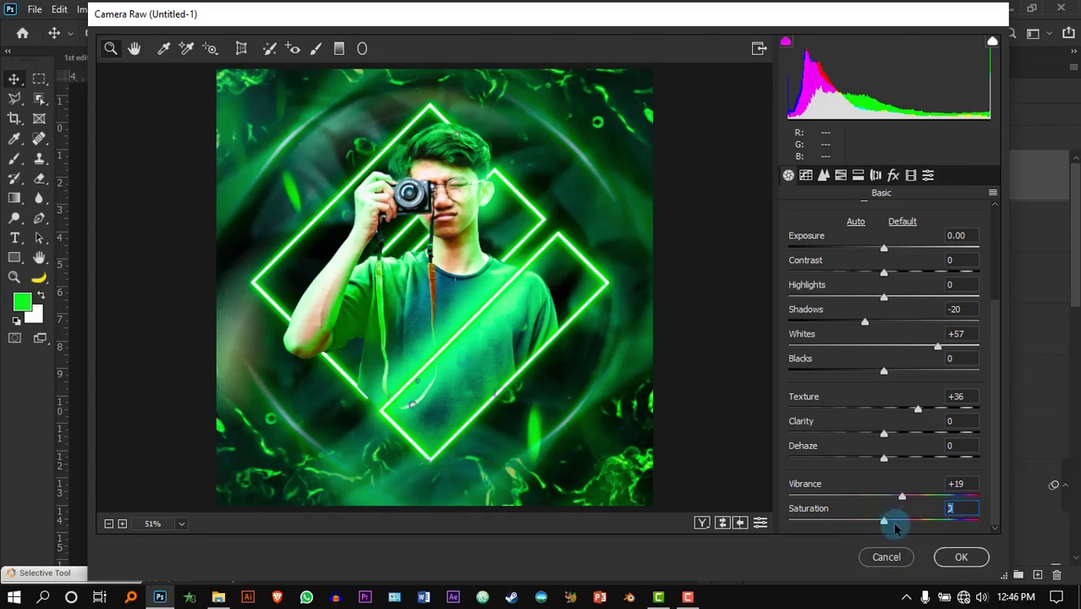
pyautogui.click(963, 557)
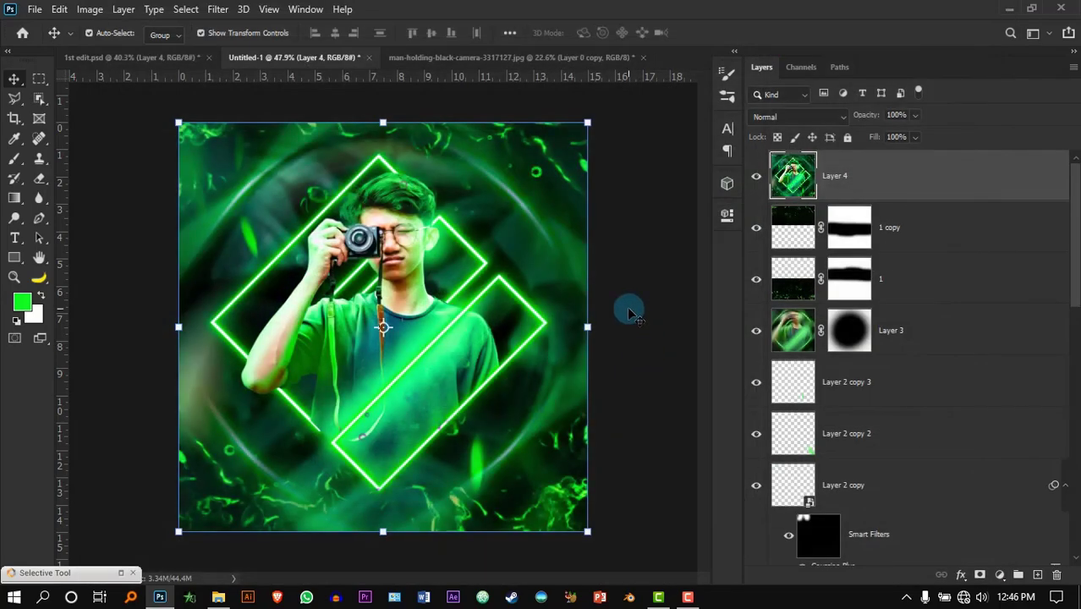
# Toggle Layer 4's visibility to compare the poster before and after grading
pyautogui.click(756, 176)
pyautogui.click(756, 177)
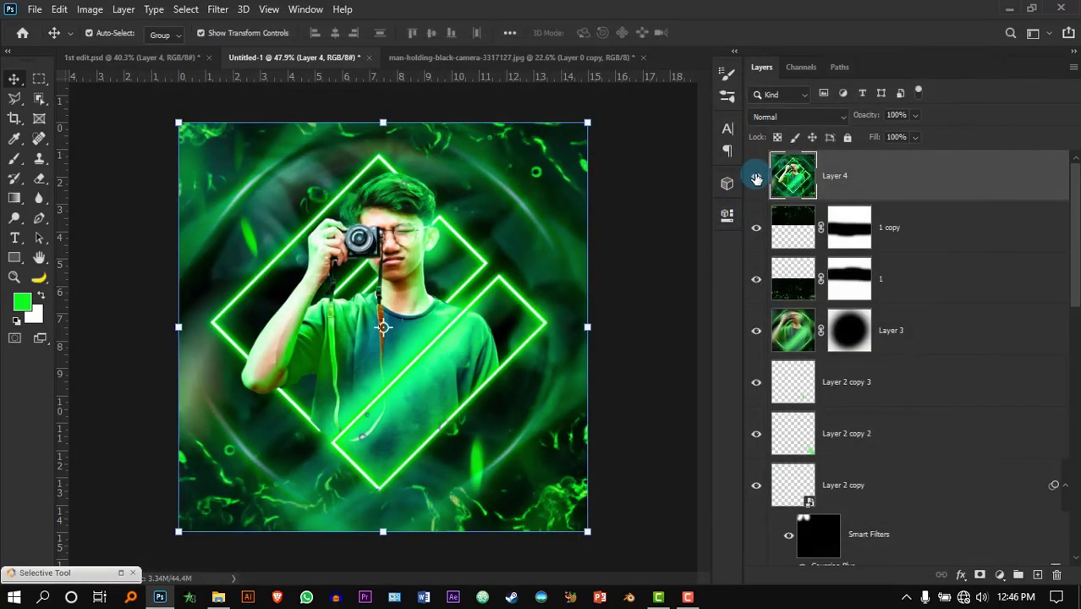
pyautogui.click(756, 177)
pyautogui.click(757, 177)
pyautogui.click(627, 250)
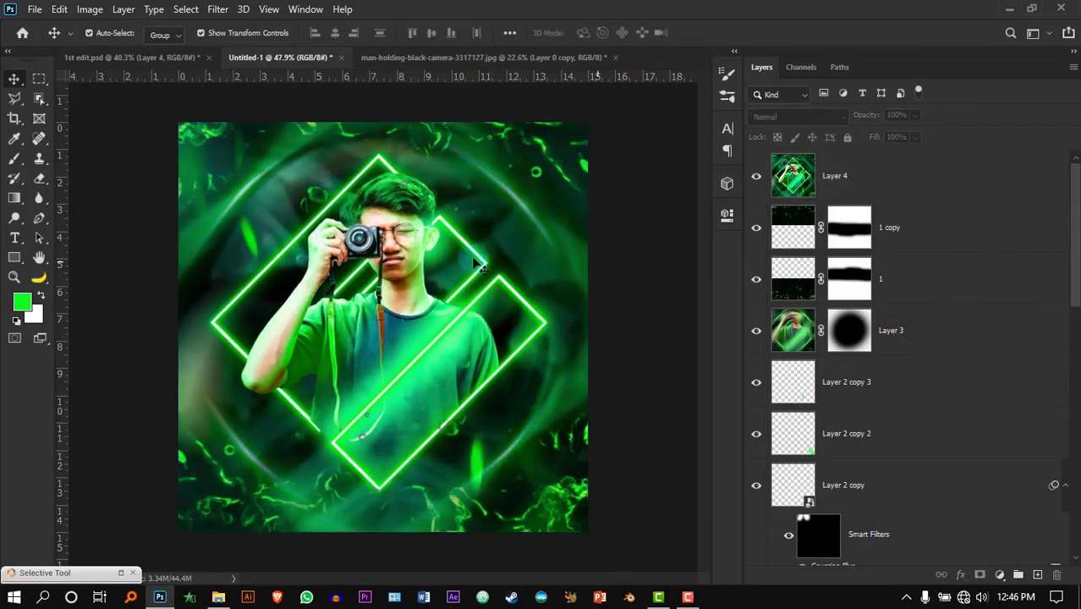
pyautogui.scroll(-2, 439, 264)
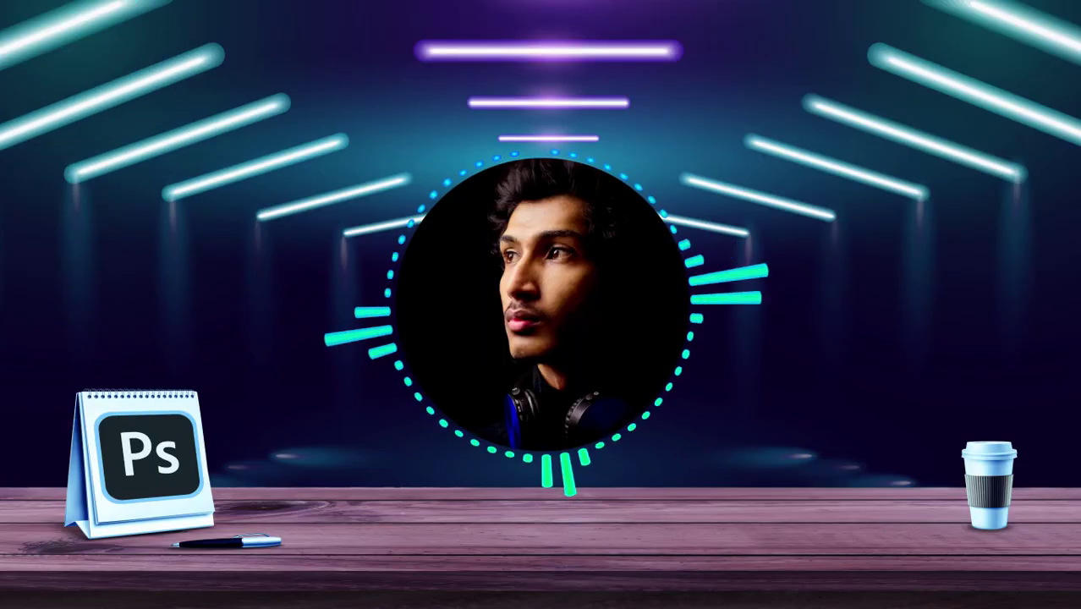